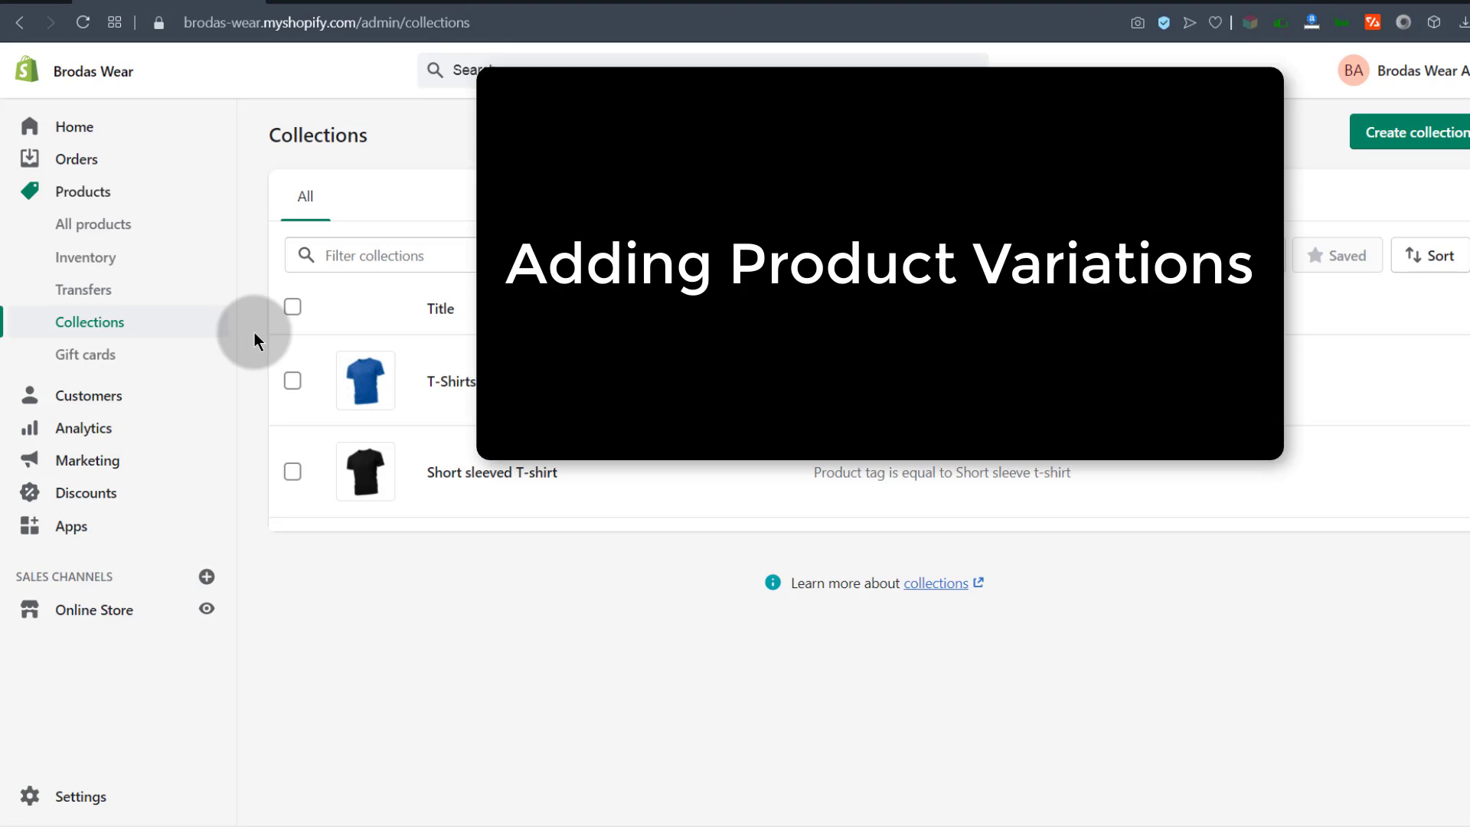
# - Open the list of all products and look over the Hanes T-shirt's storefront page
pyautogui.click(70, 225)
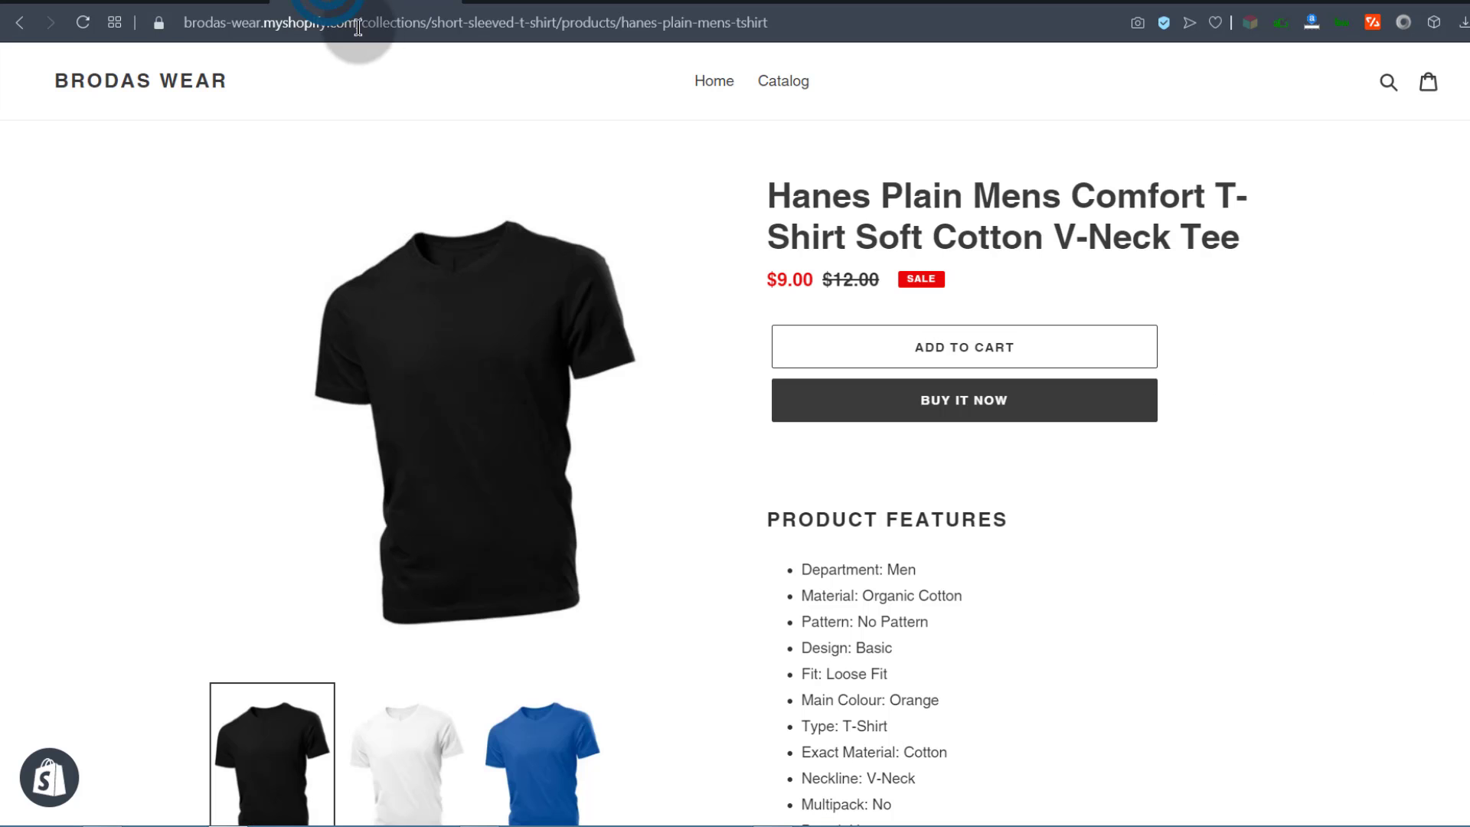
pyautogui.scroll(-5, 426, 610)
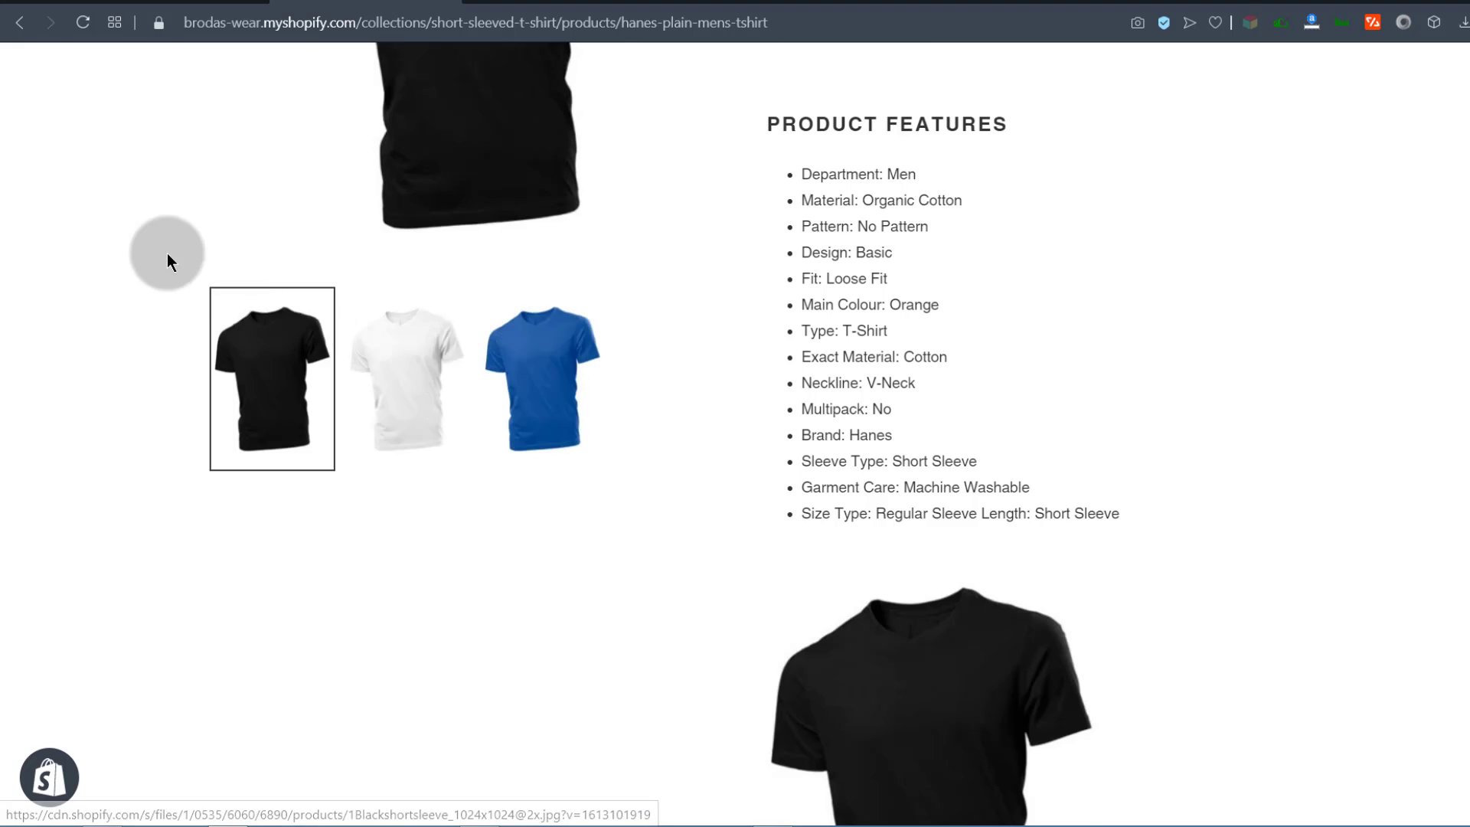
pyautogui.scroll(5, 191, 120)
pyautogui.click(161, 2)
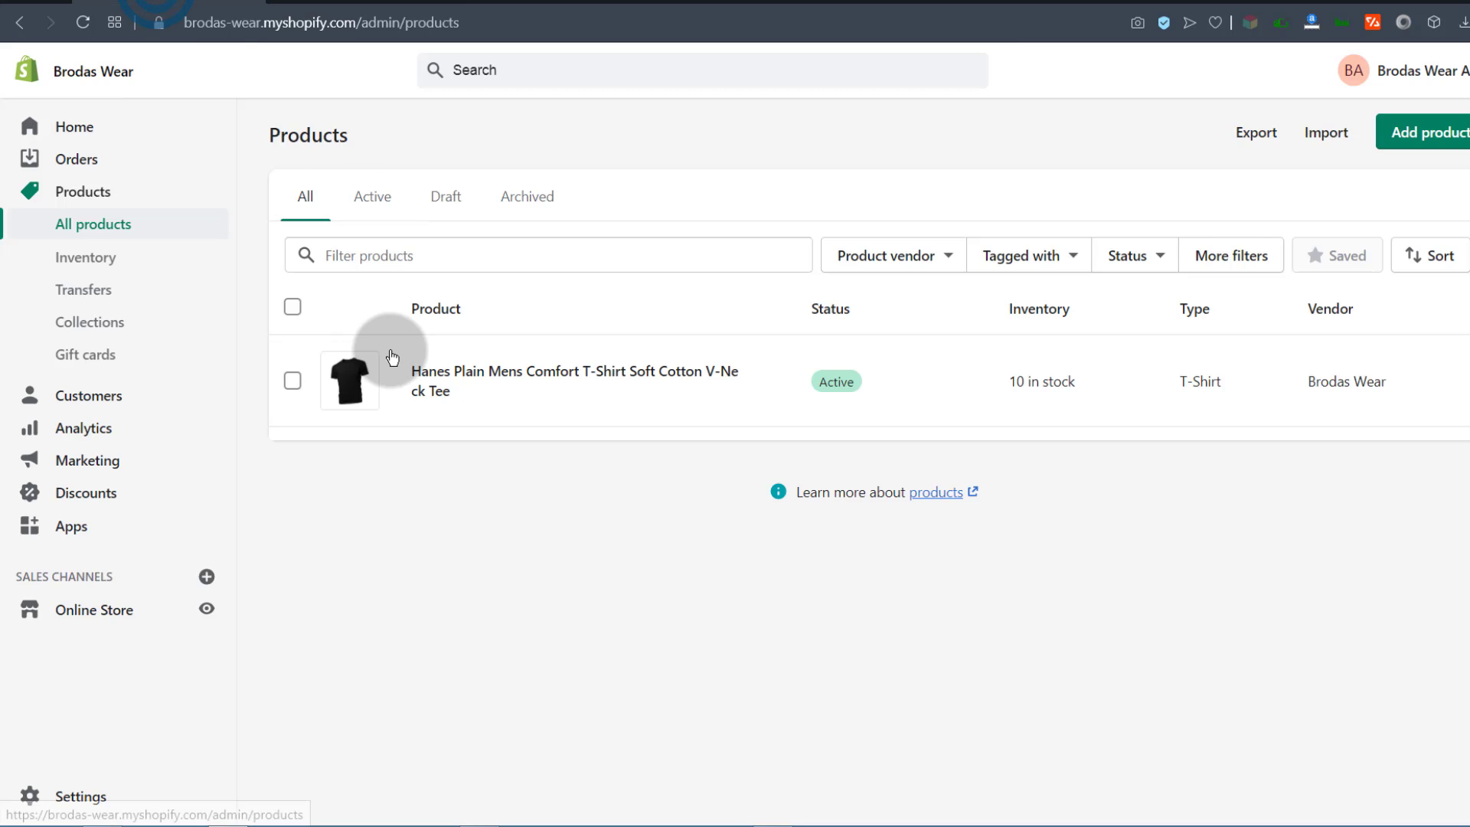
# - Open the Hanes Plain Mens T-shirt product and enable multiple options, like different sizes or colors, for its variants
pyautogui.click(448, 371)
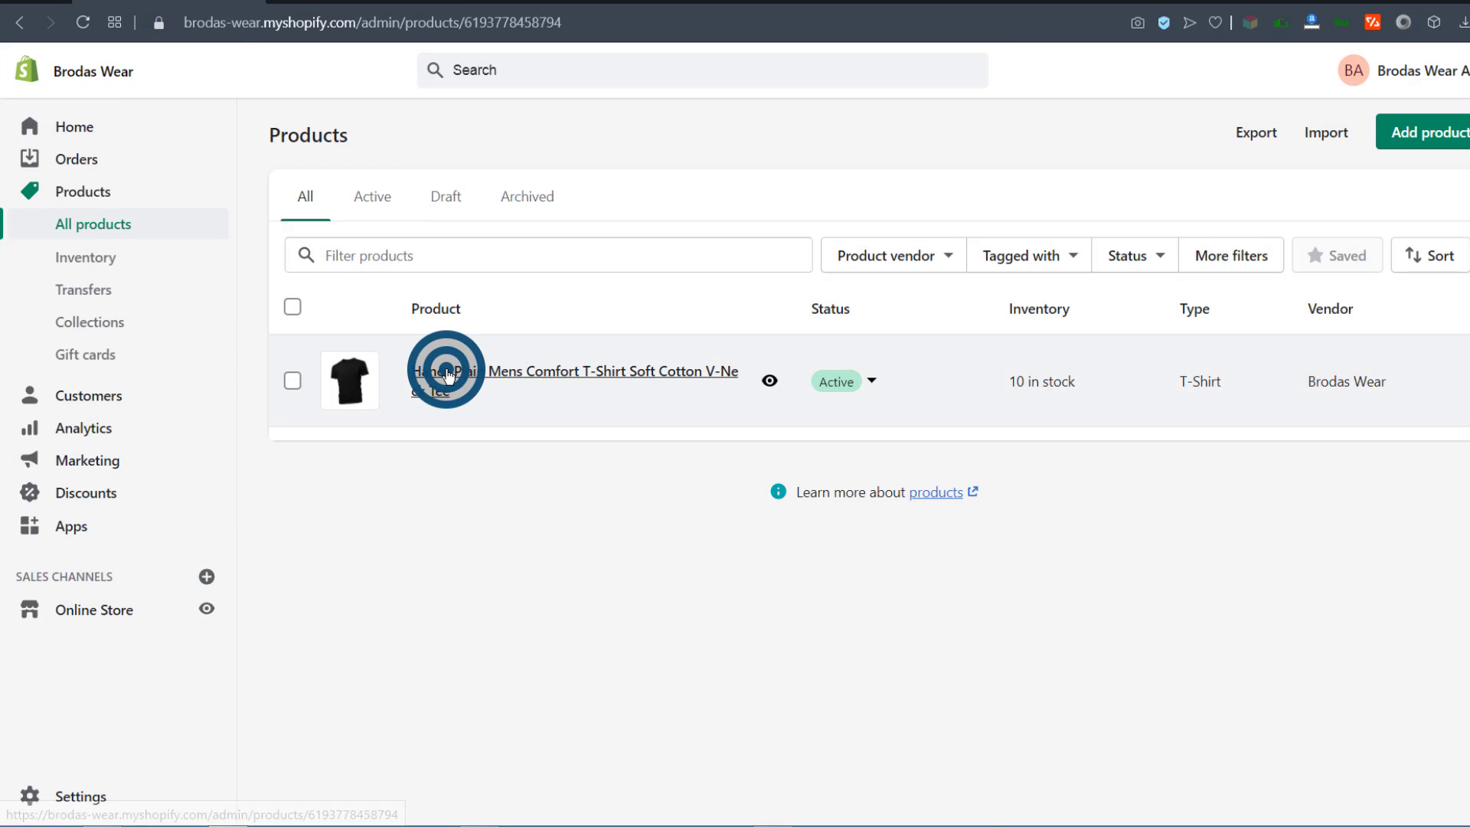
pyautogui.scroll(-15, 378, 335)
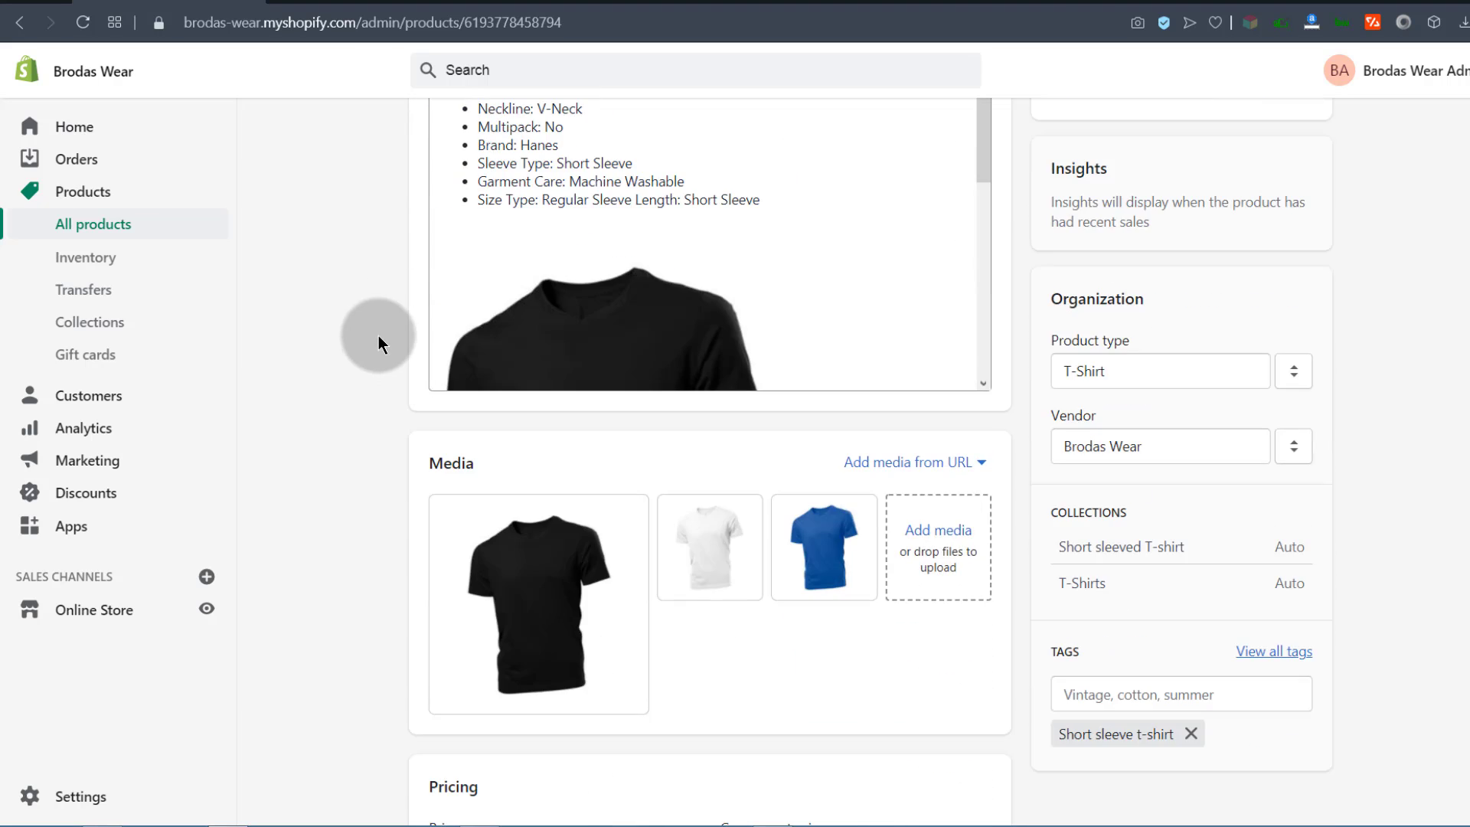
pyautogui.scroll(-9, 375, 335)
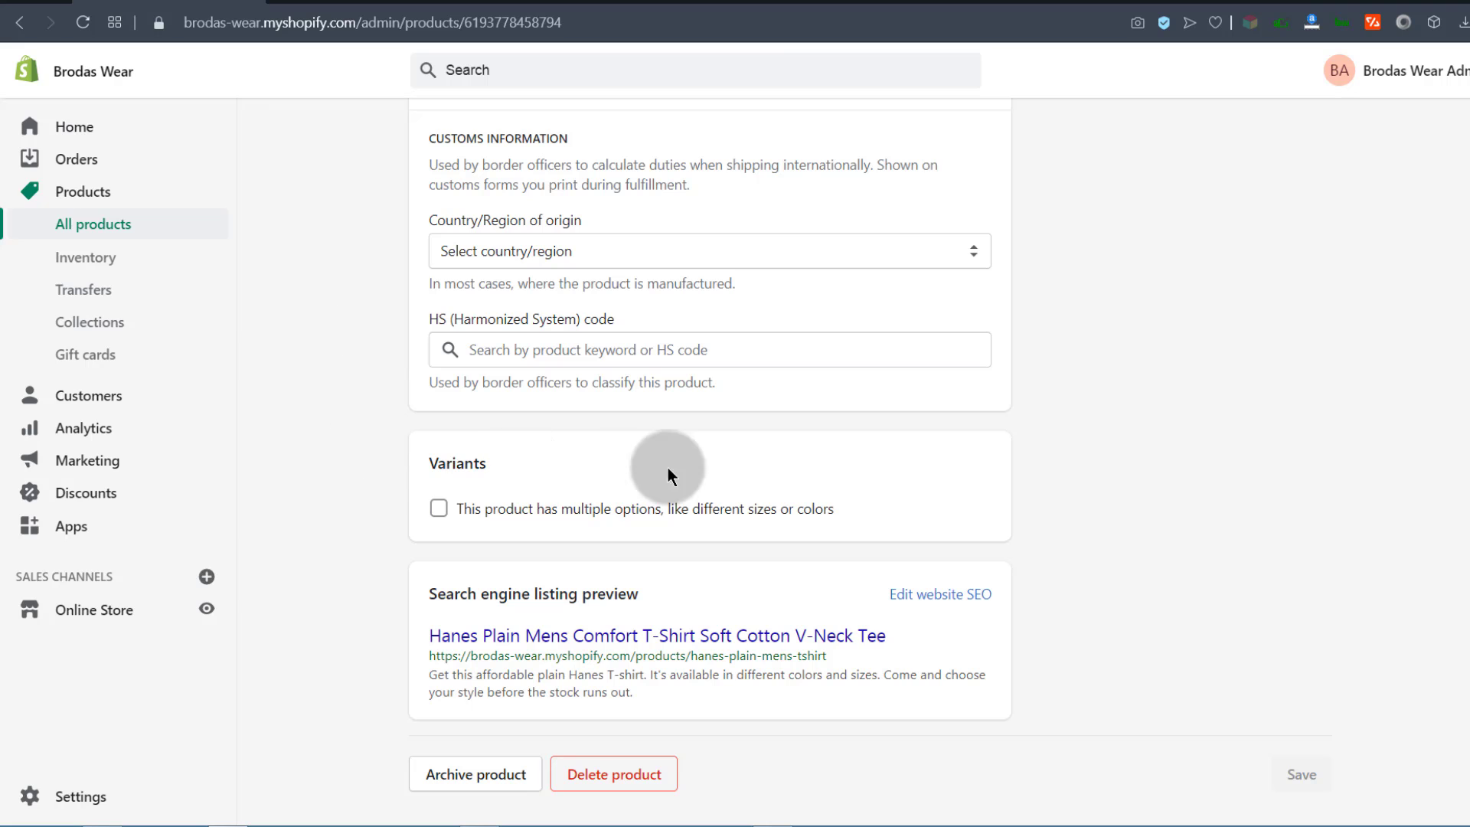
pyautogui.click(440, 509)
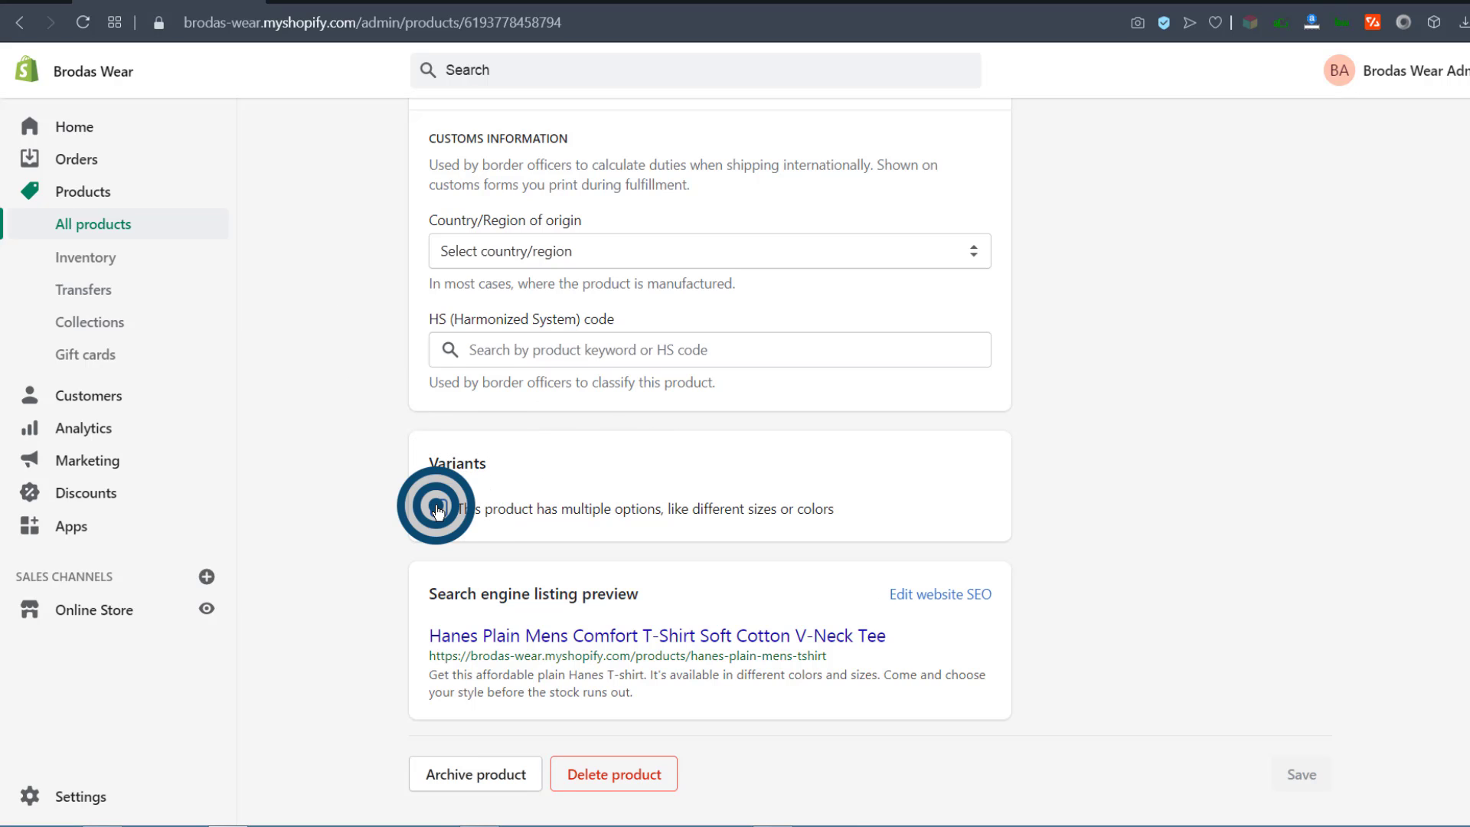
pyautogui.scroll(-3, 314, 517)
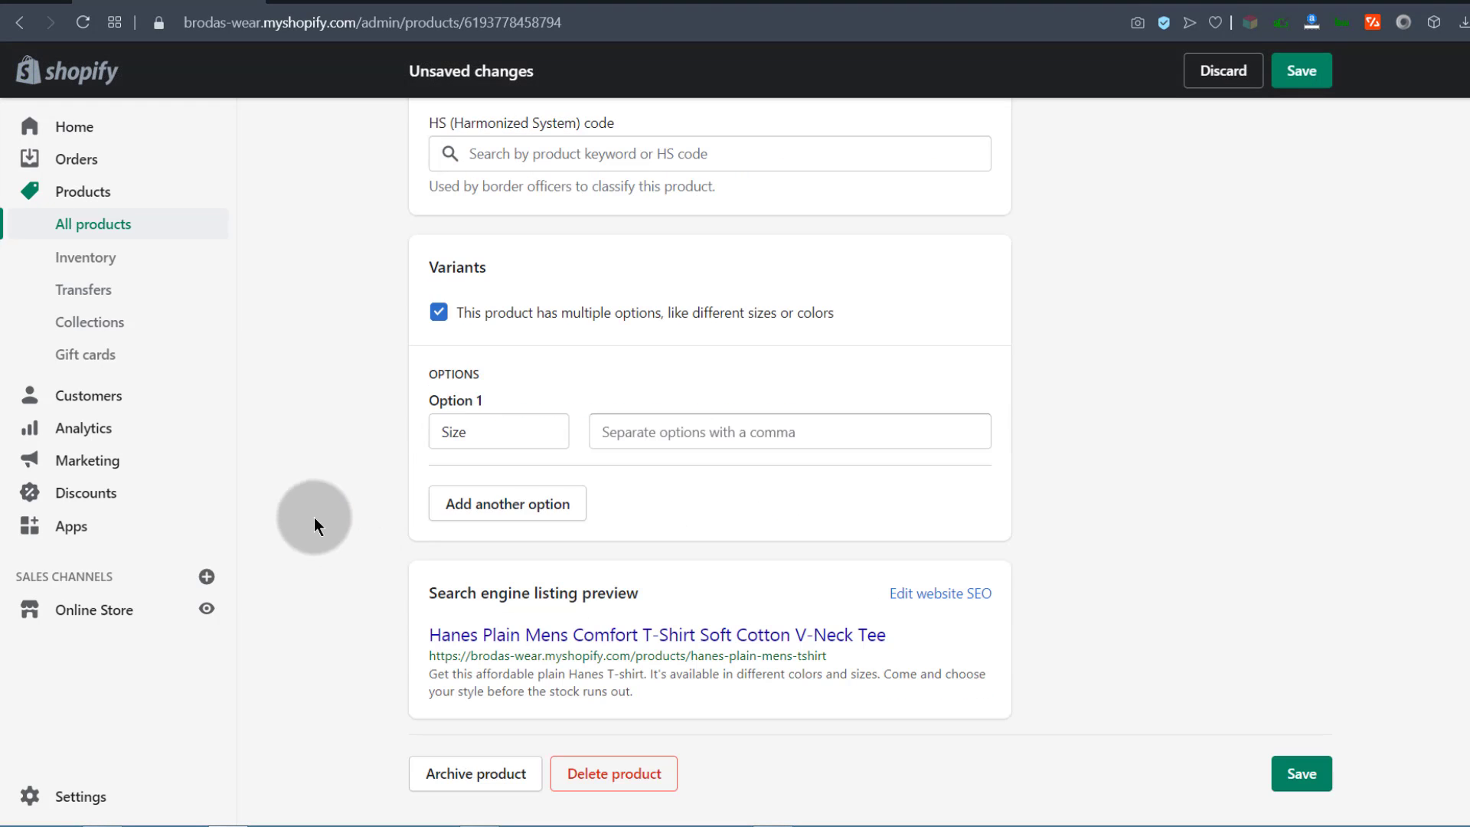
pyautogui.click(483, 432)
pyautogui.click(324, 452)
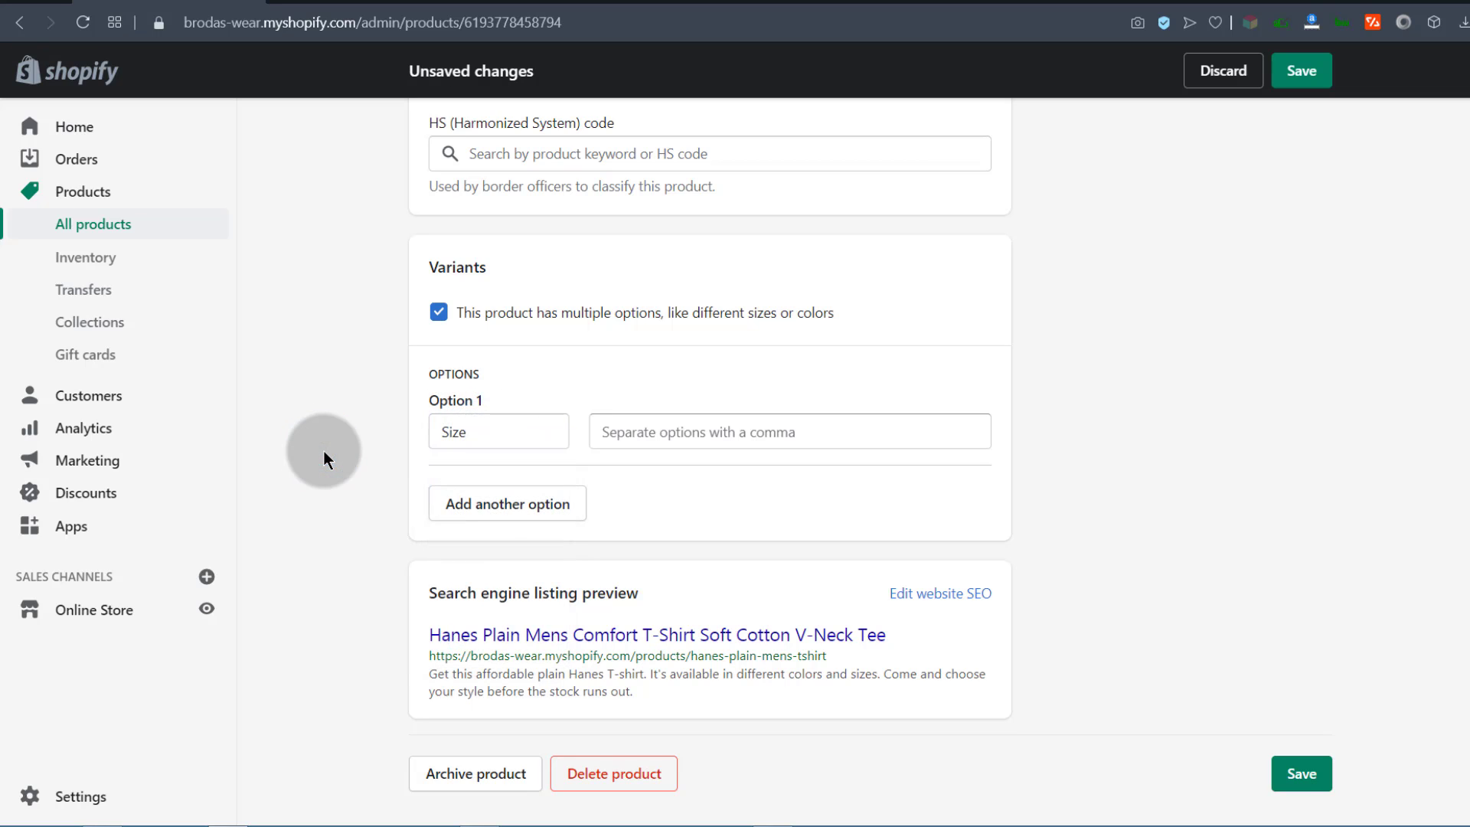
pyautogui.click(506, 428)
pyautogui.click(364, 471)
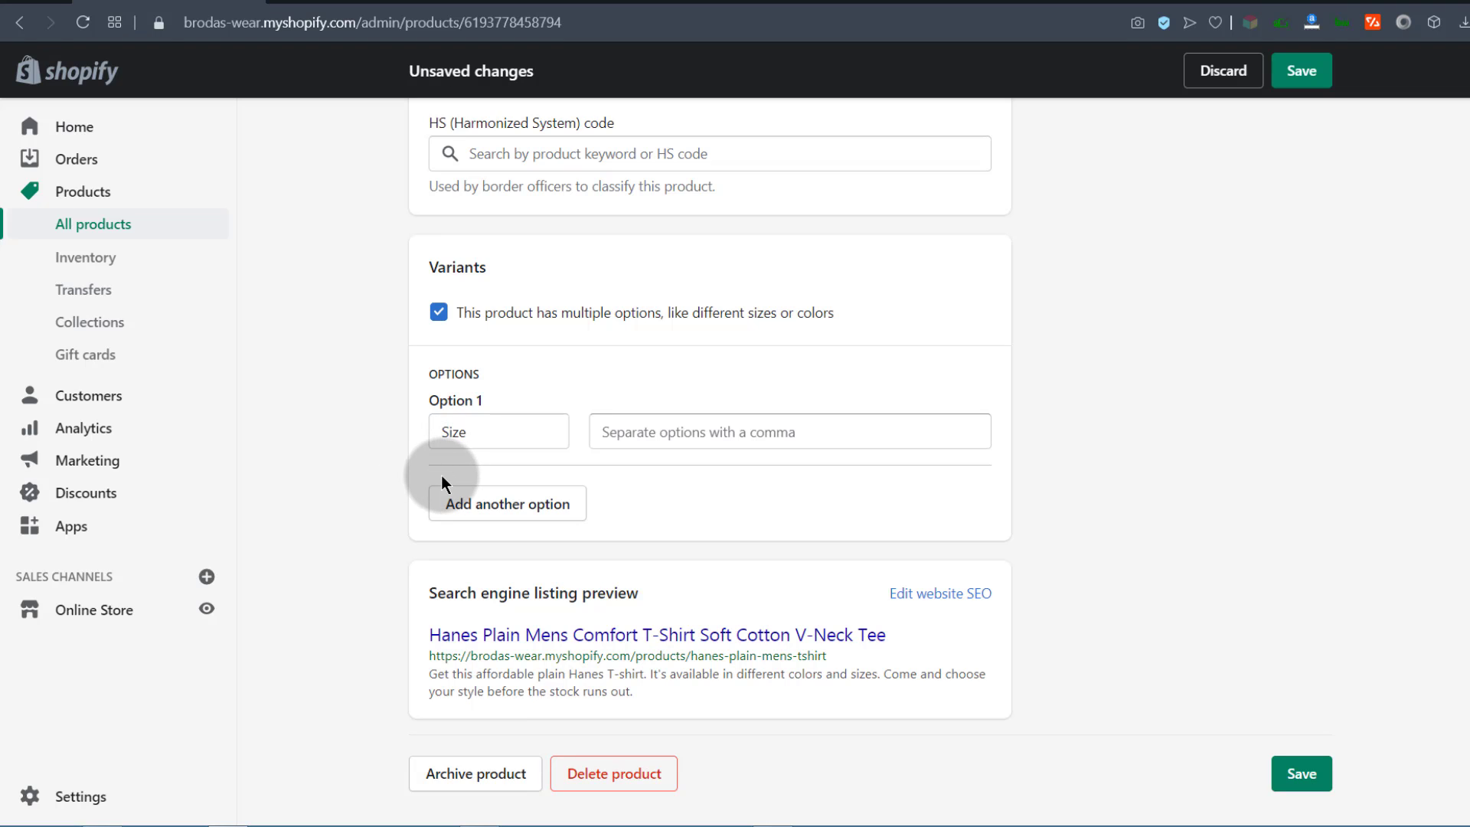
pyautogui.doubleClick(478, 430)
# - Enter M, L, XL and XXL as the values of the Size option
pyautogui.click(627, 432)
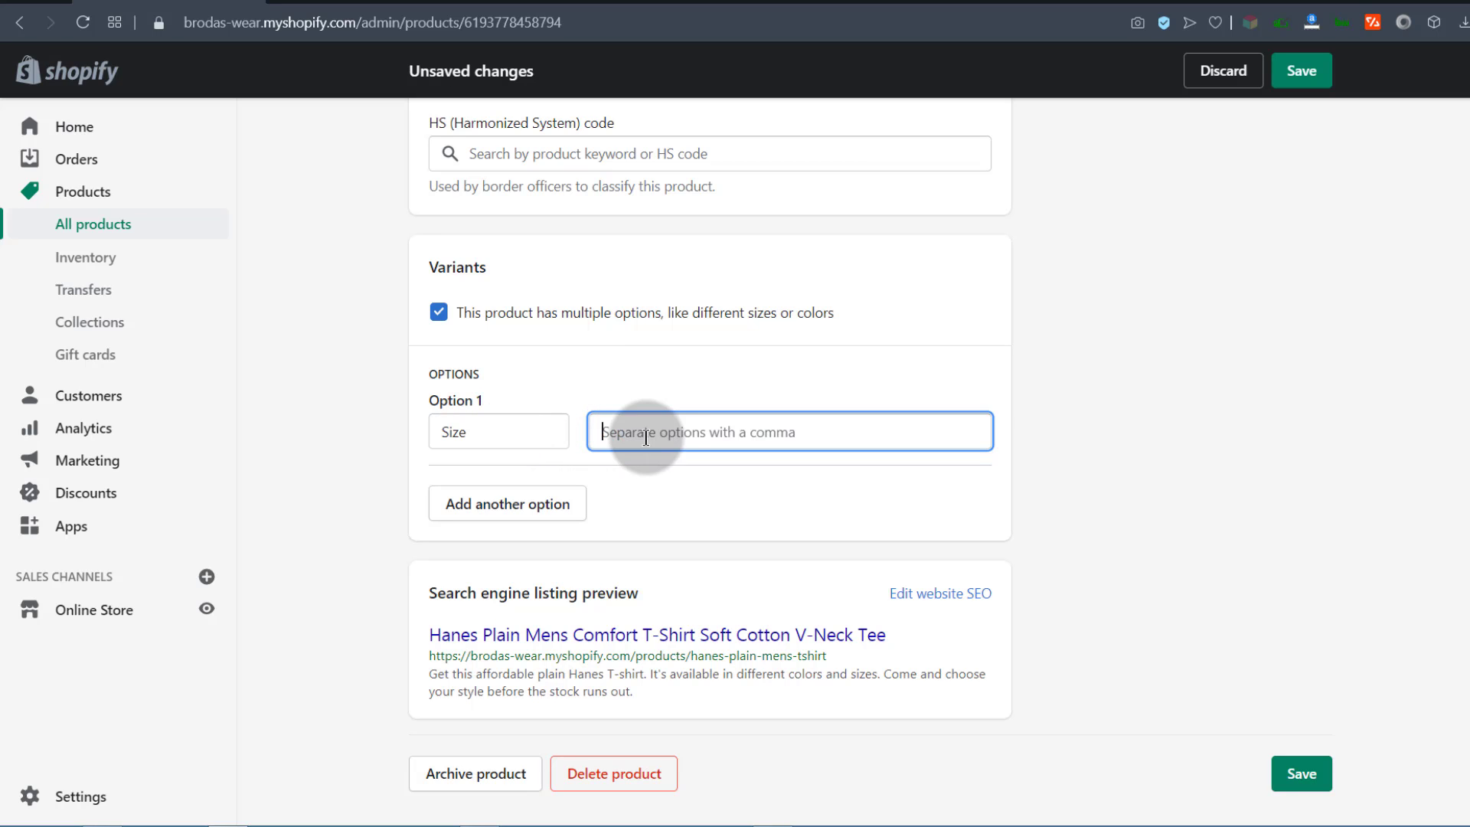
pyautogui.click(611, 425)
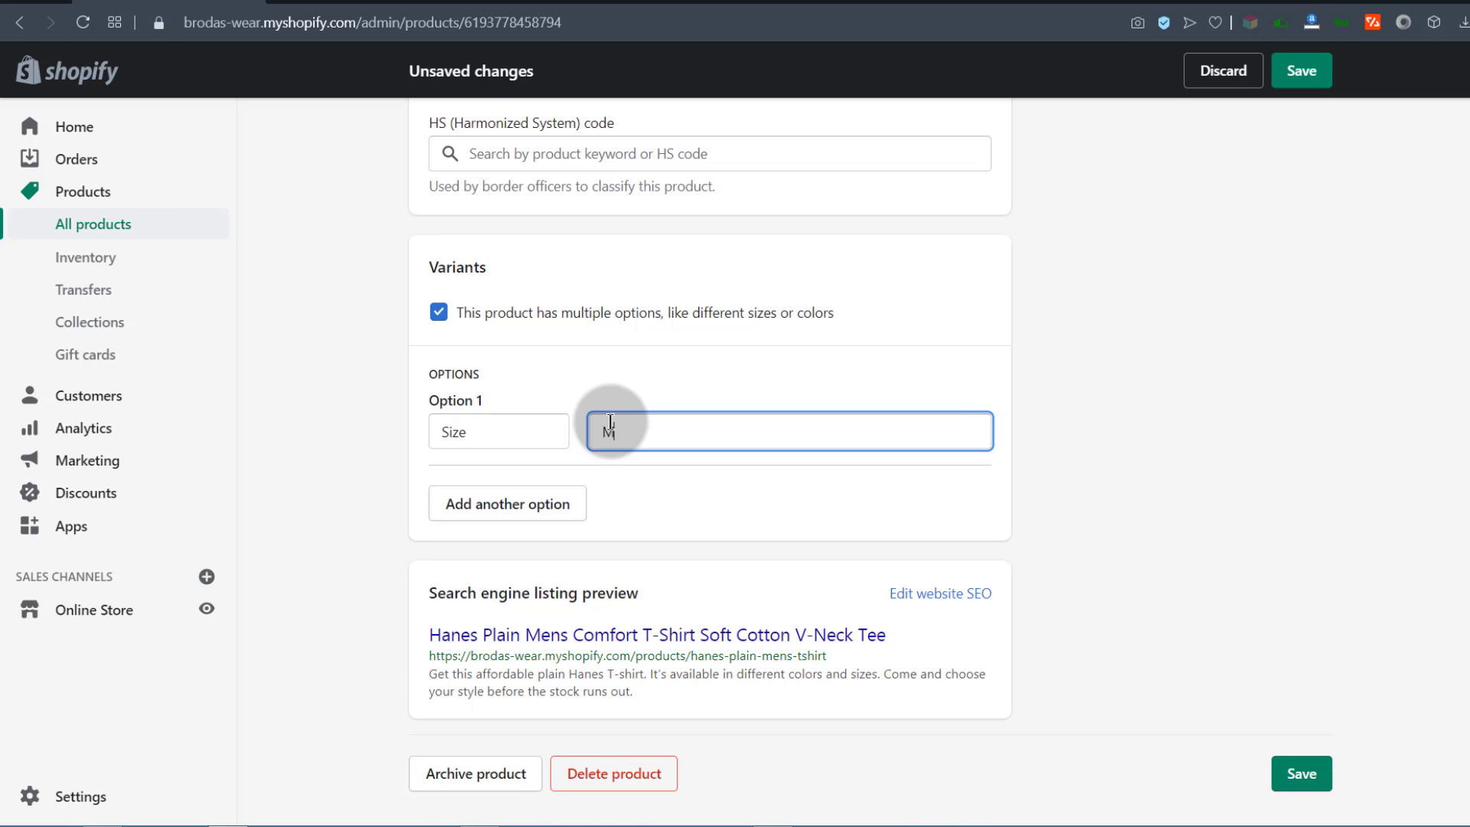
pyautogui.write('M')
pyautogui.press('Return')
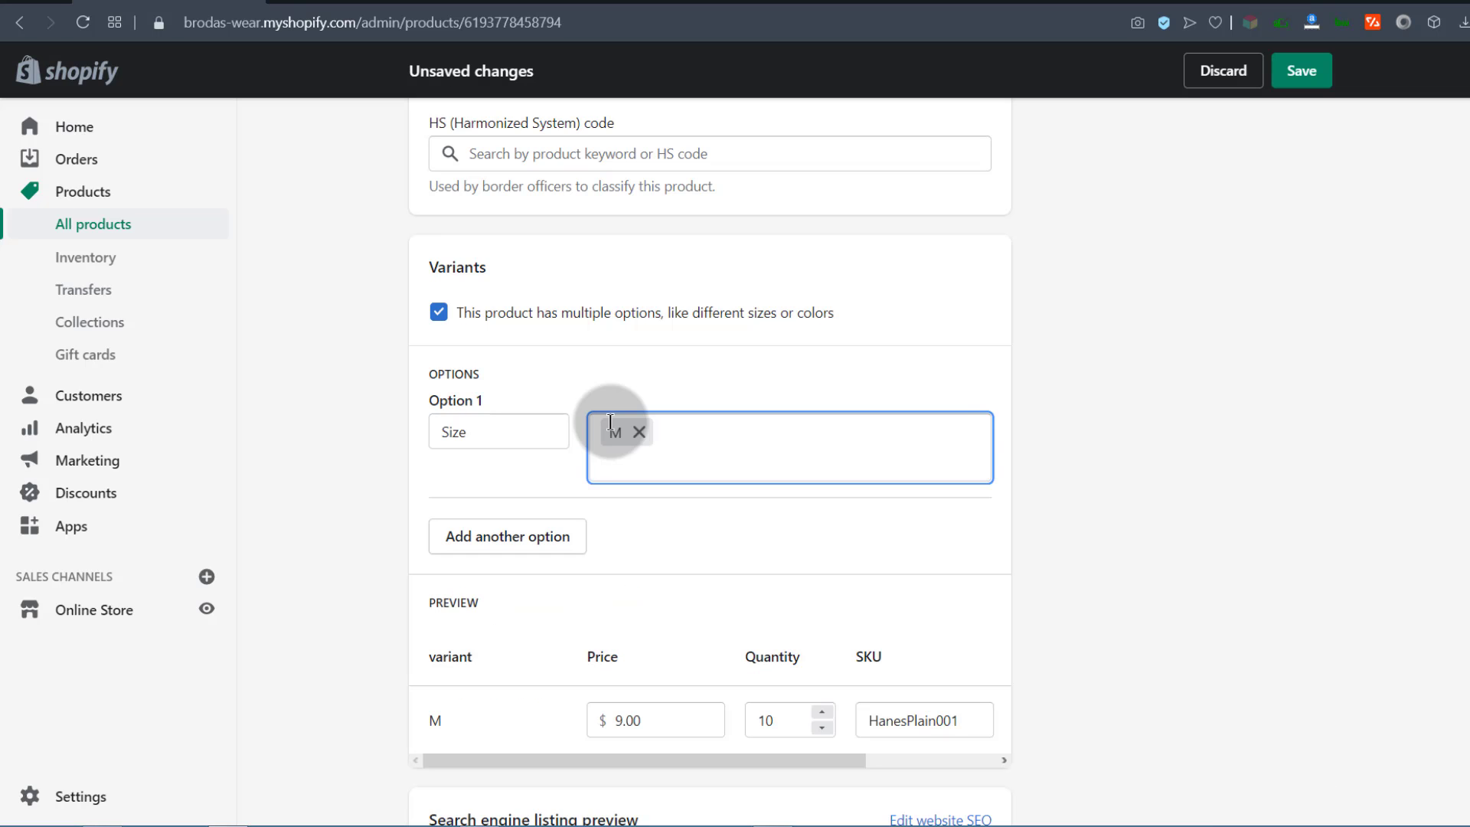
pyautogui.press('Return')
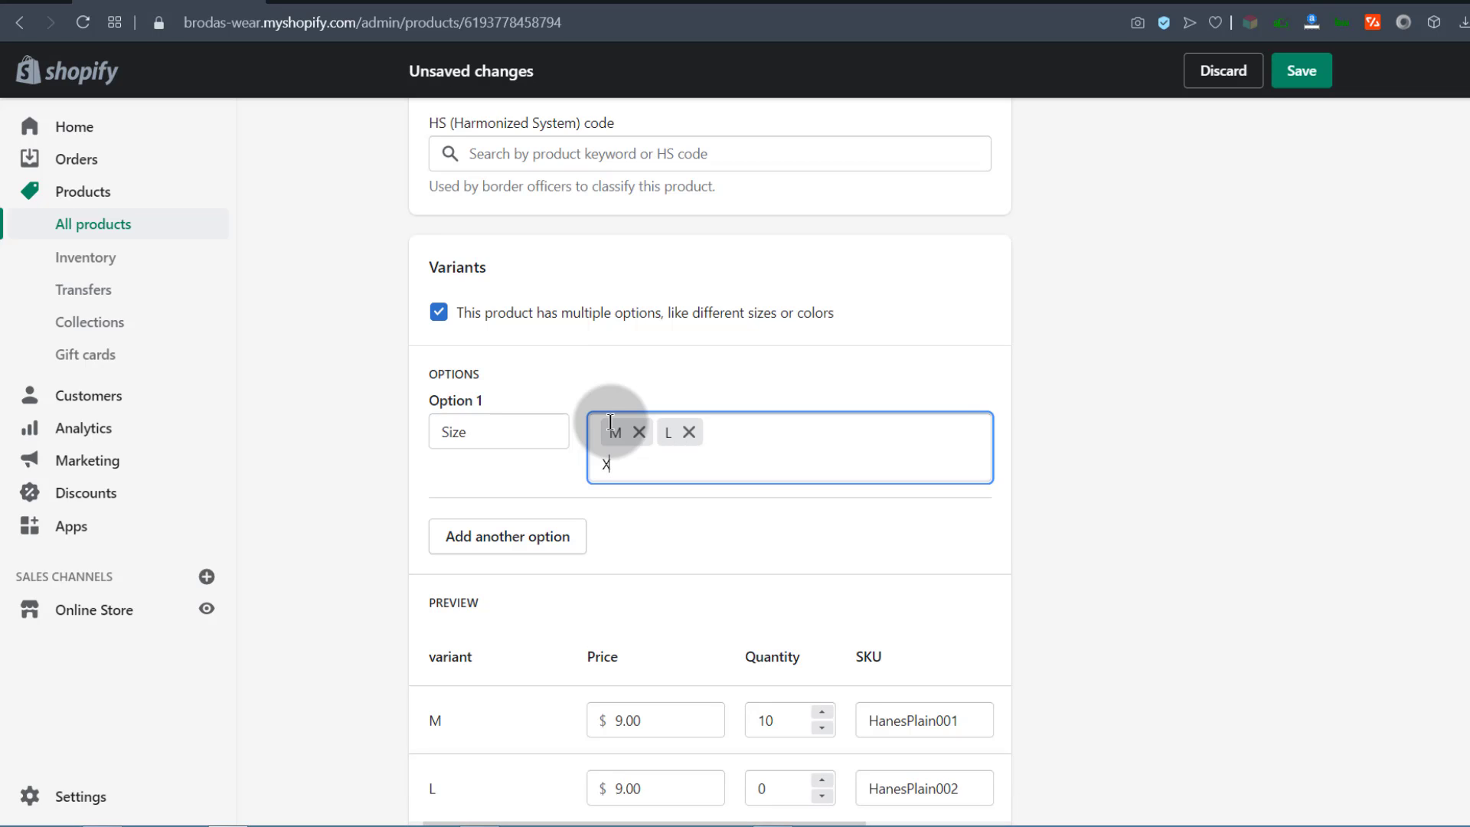
pyautogui.write('XL')
pyautogui.press('Return')
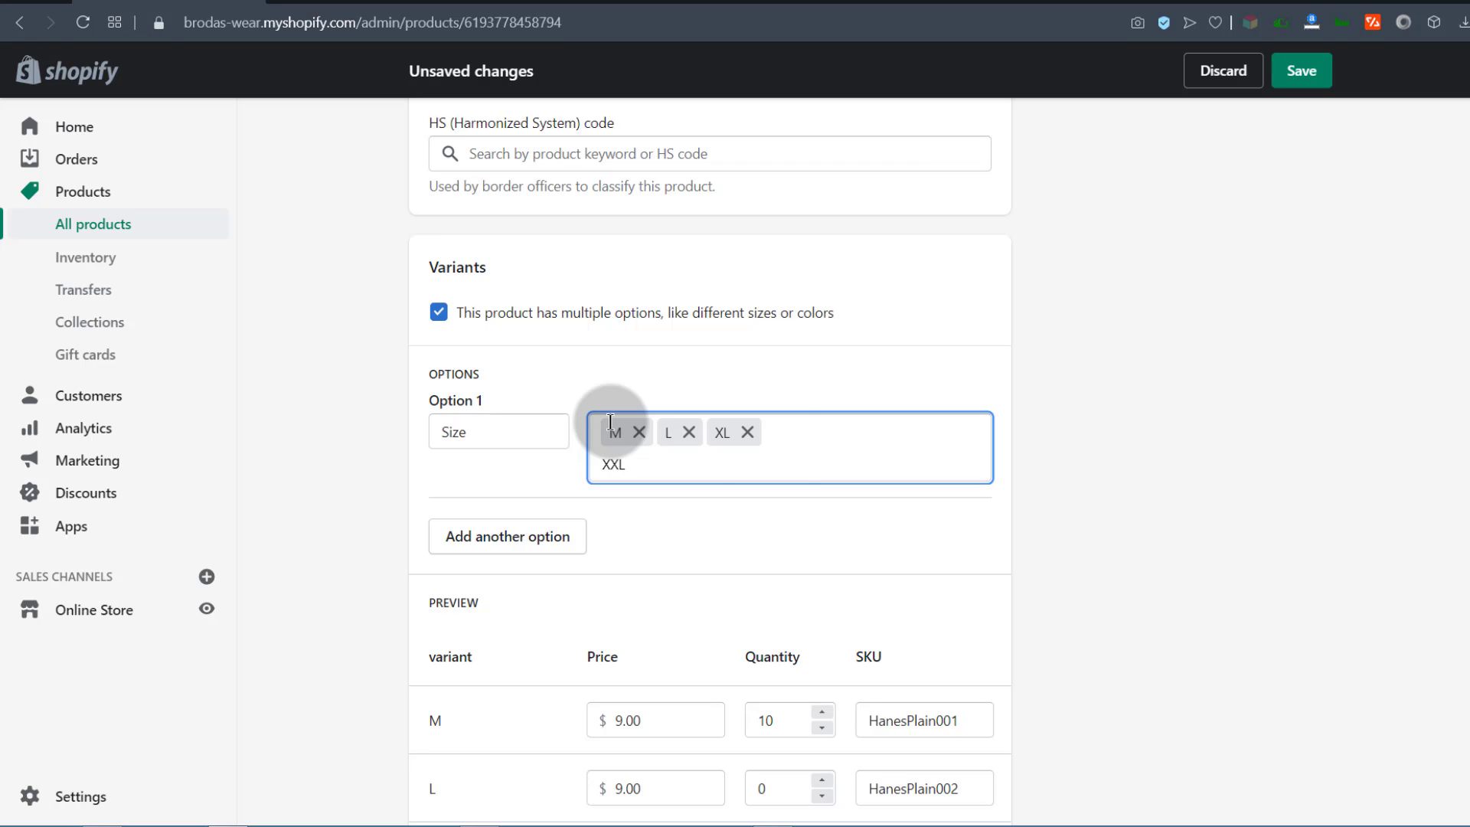
pyautogui.press('Return')
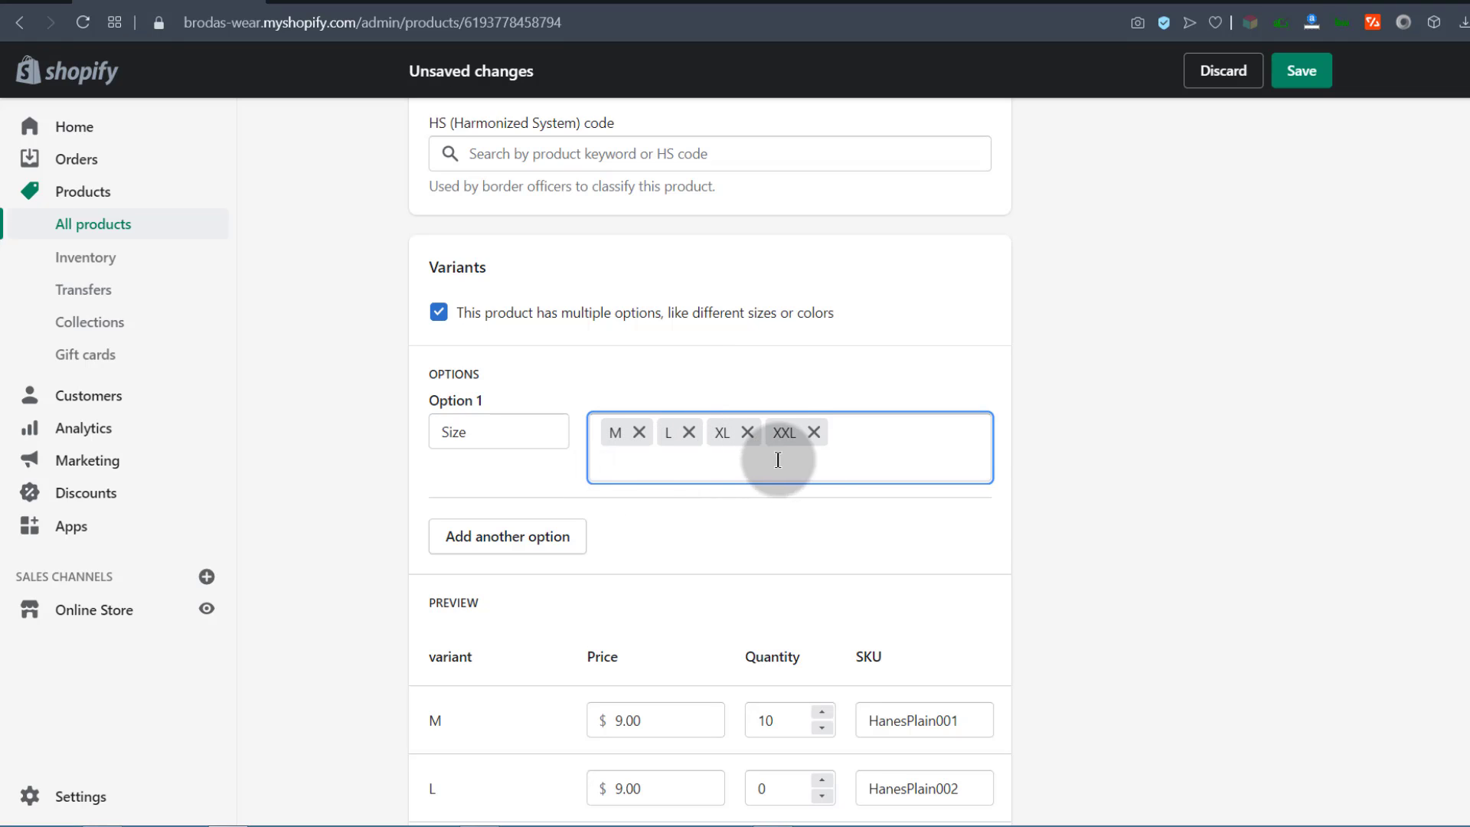
# - Add a second option, Color, with the values Black, Blue and White, and save the product
pyautogui.click(505, 540)
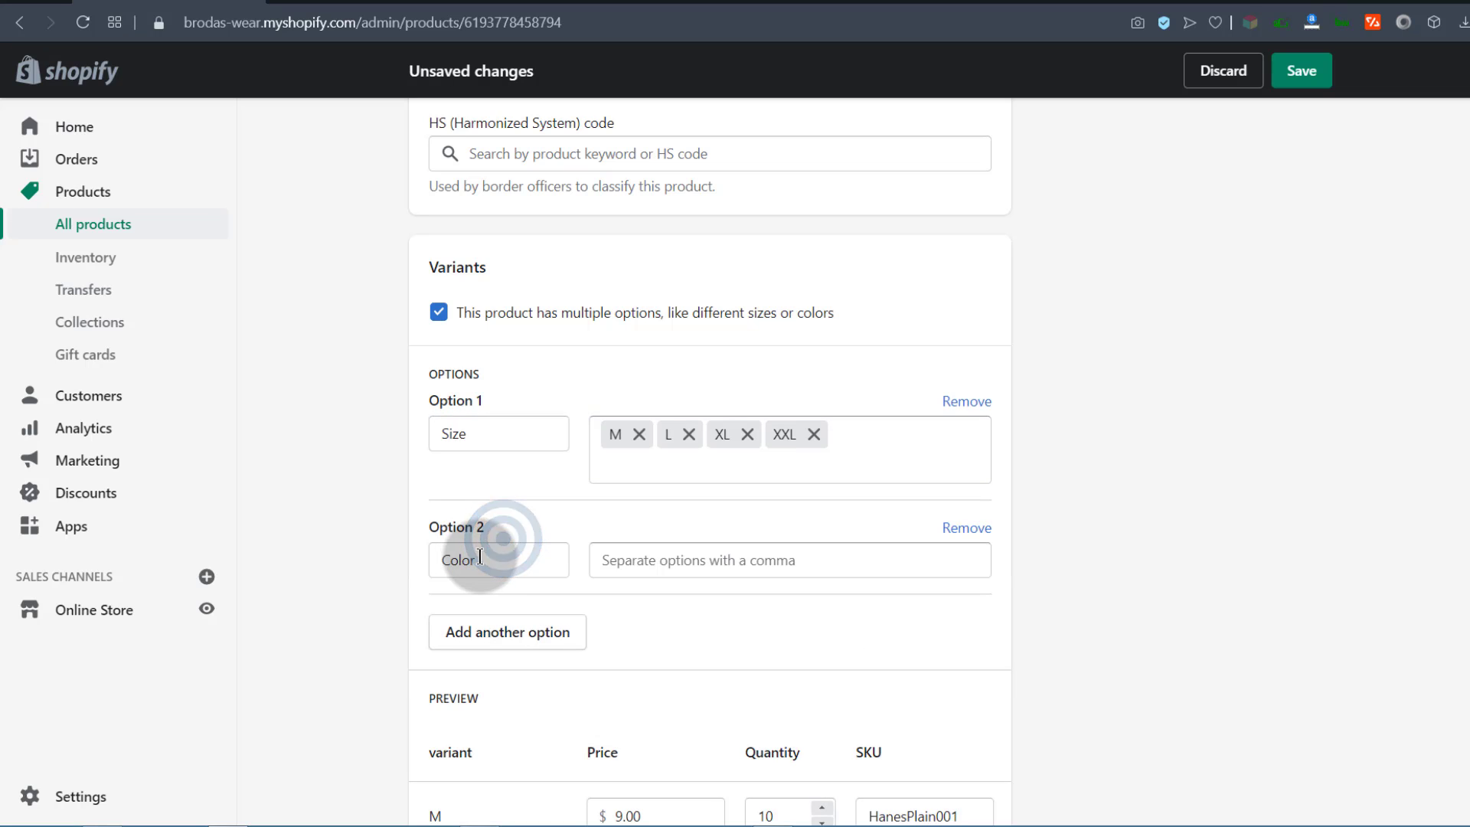
pyautogui.click(619, 560)
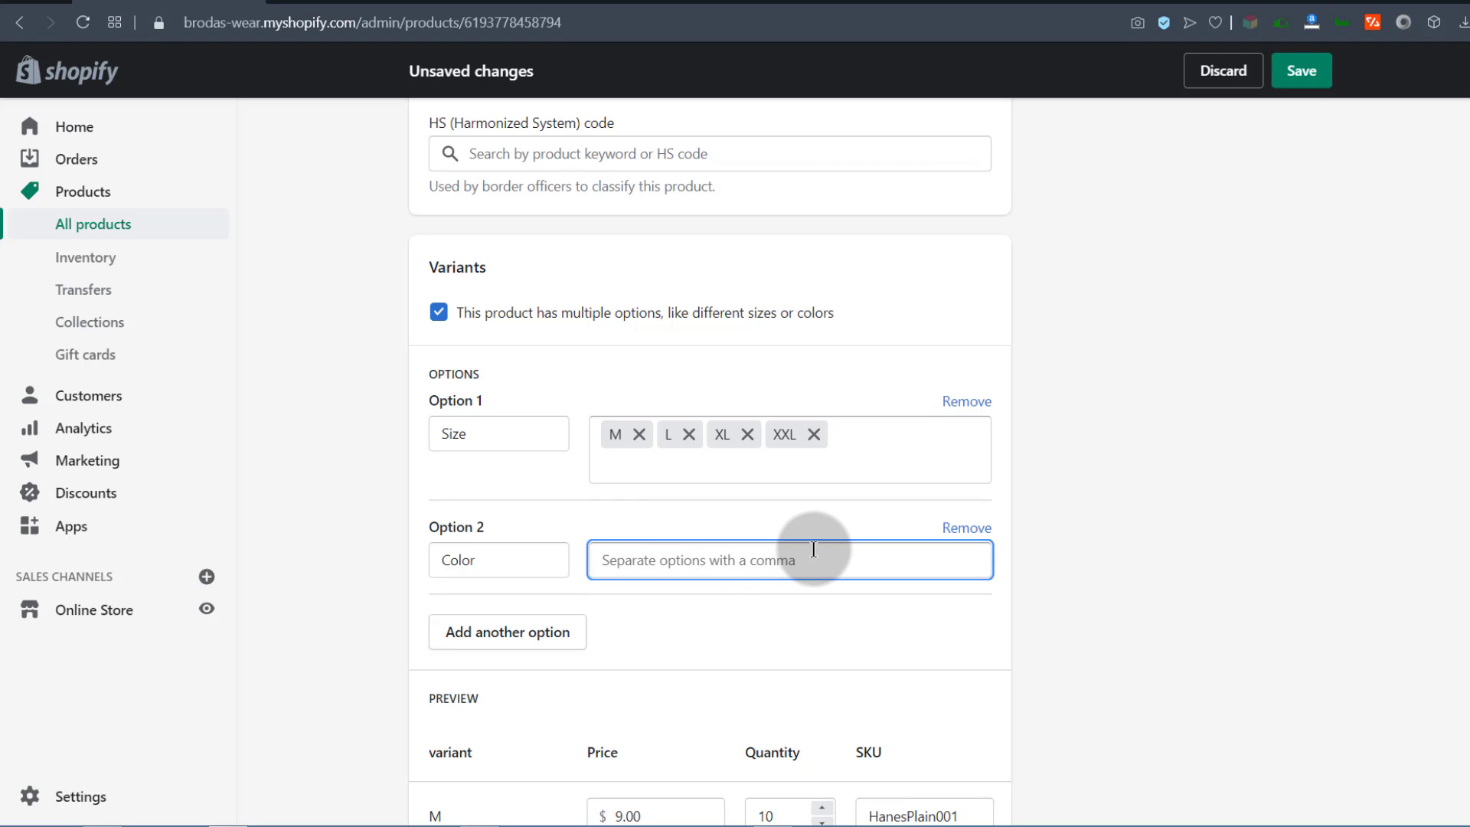
pyautogui.write('Black')
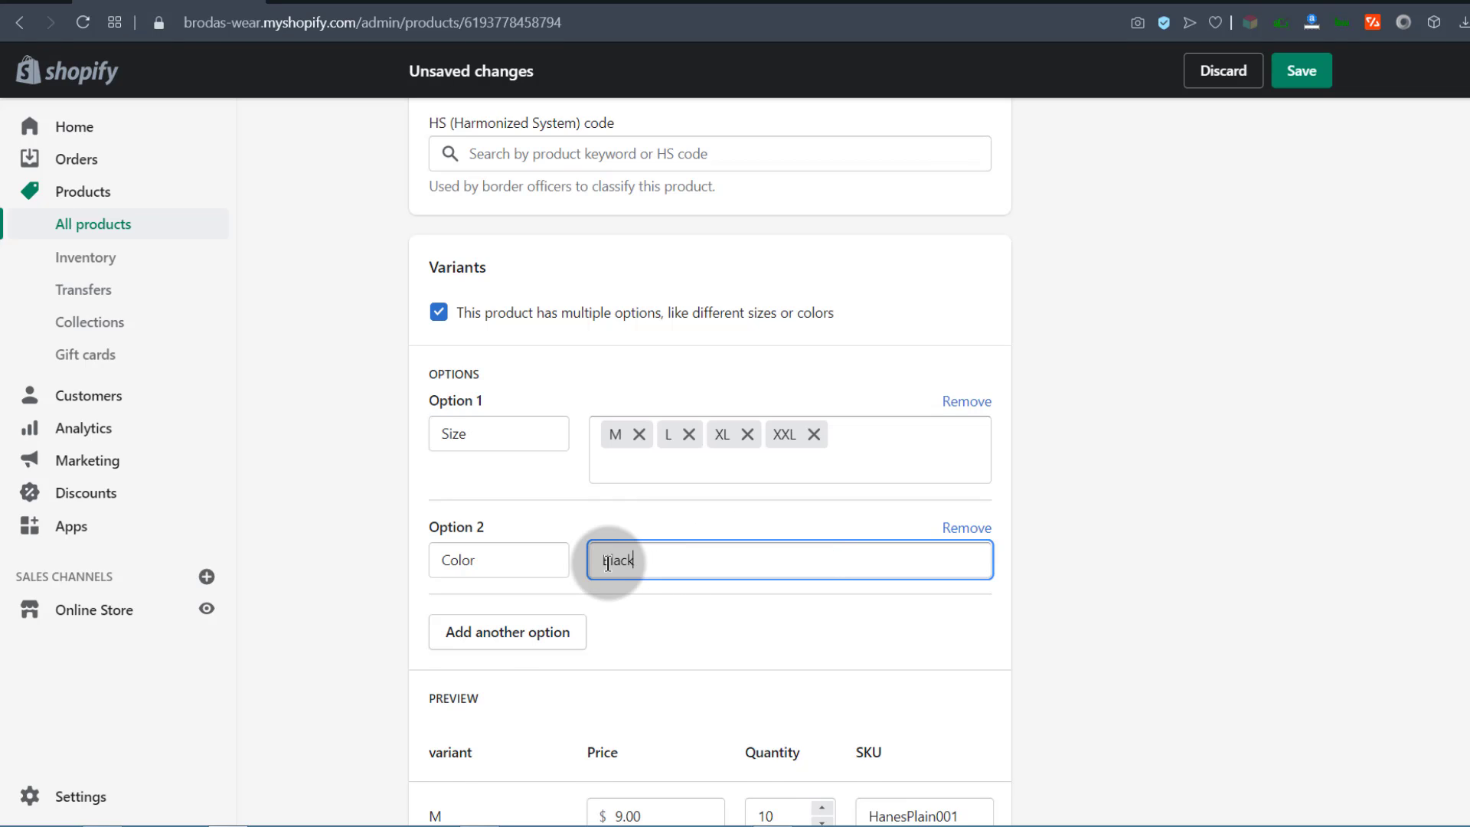
pyautogui.write(',B')
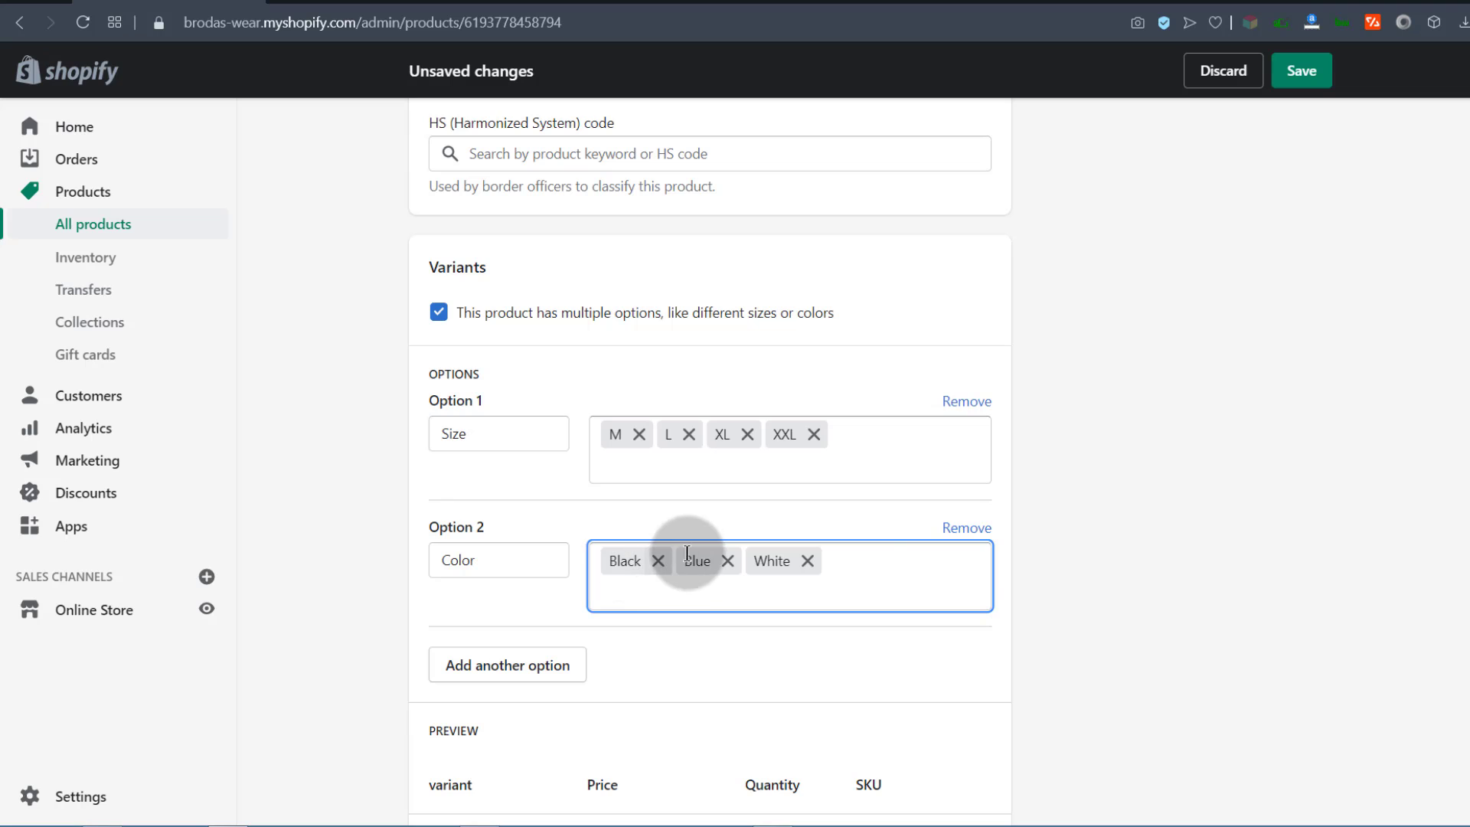
pyautogui.click(1303, 73)
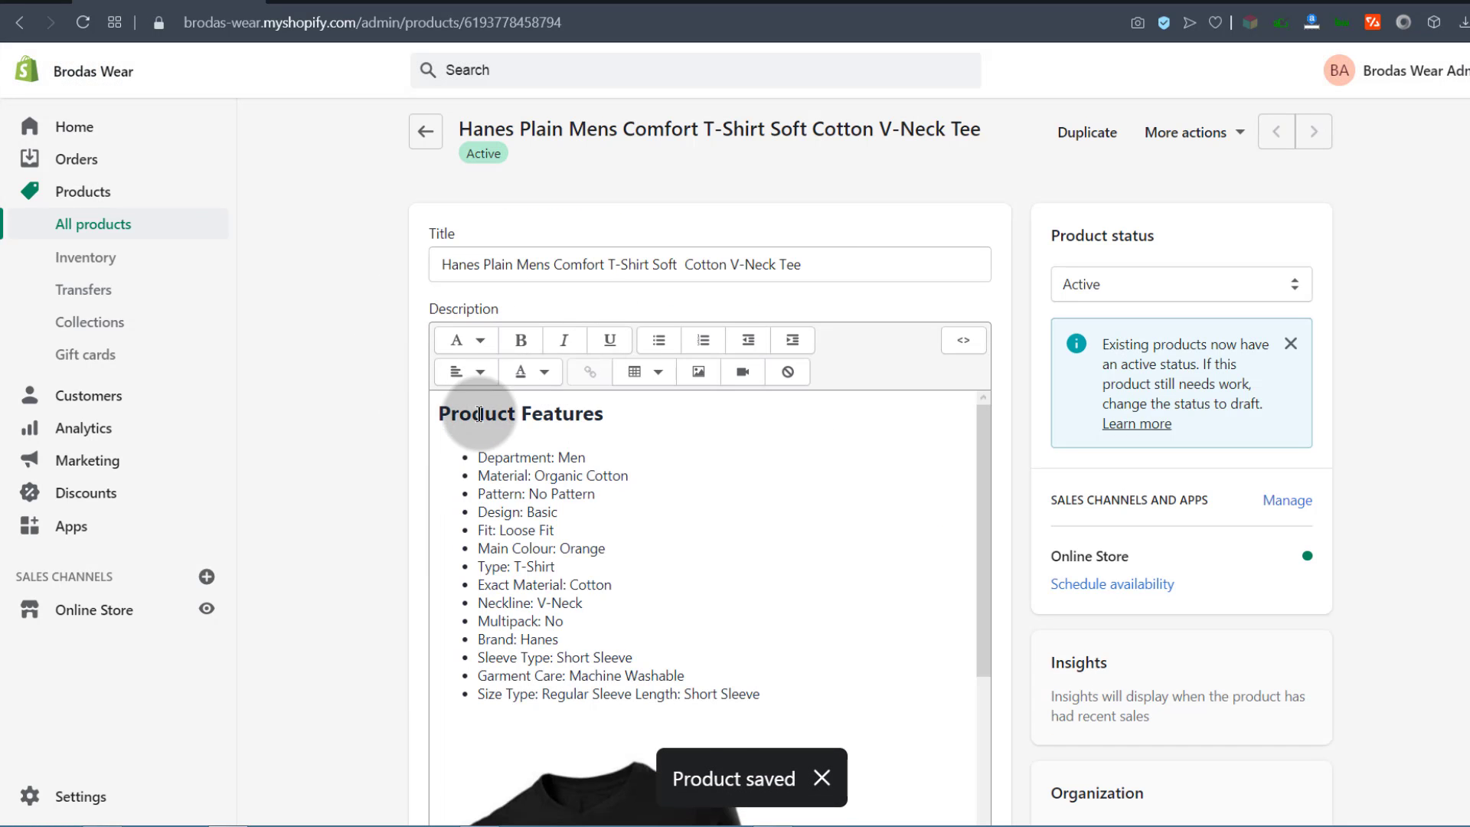
# - Examine the product's variants, checking the size and color combinations and the price of each
pyautogui.scroll(-8, 582, 475)
pyautogui.scroll(-10, 572, 464)
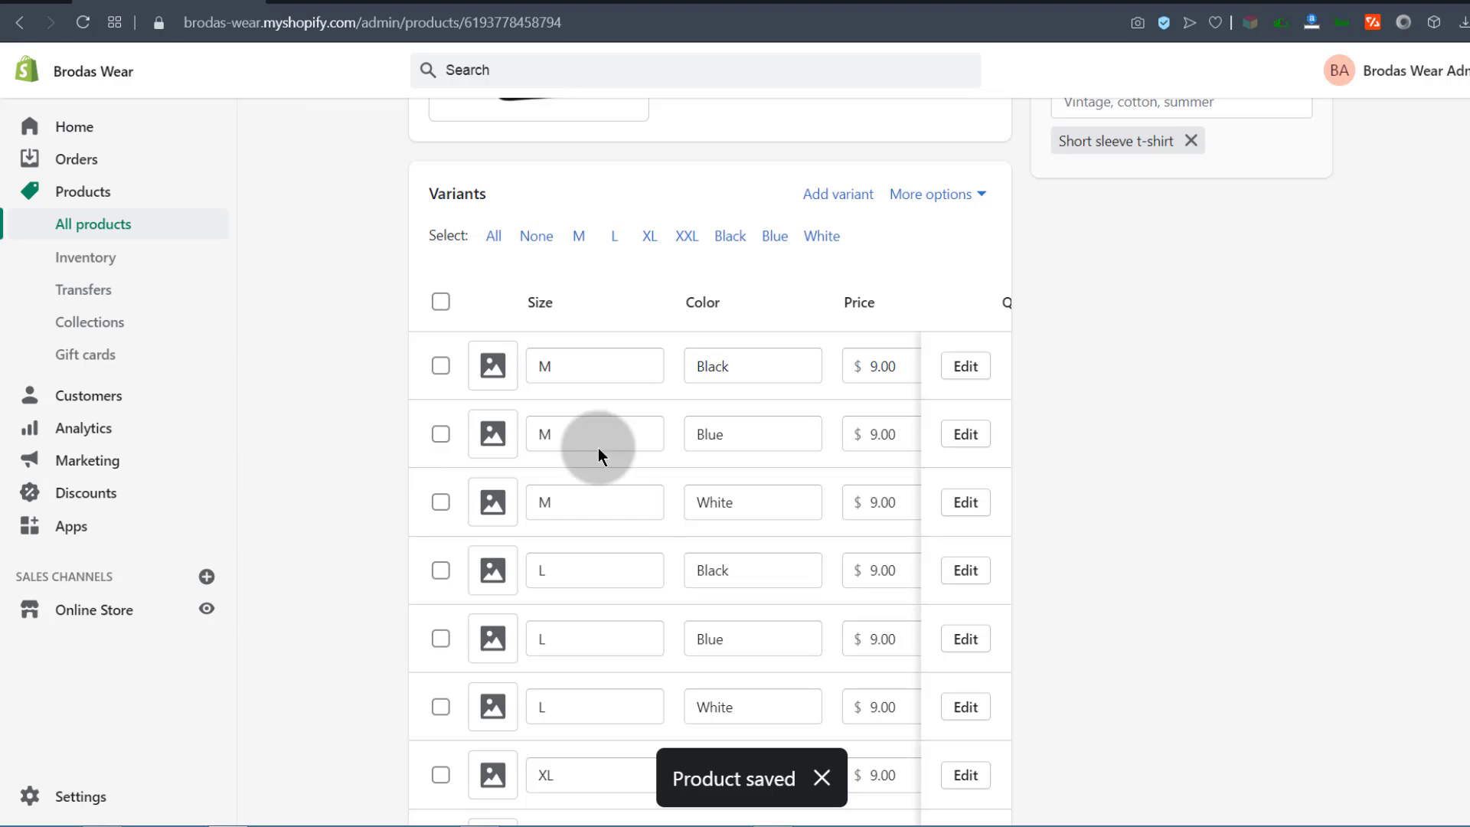
pyautogui.scroll(-3, 414, 467)
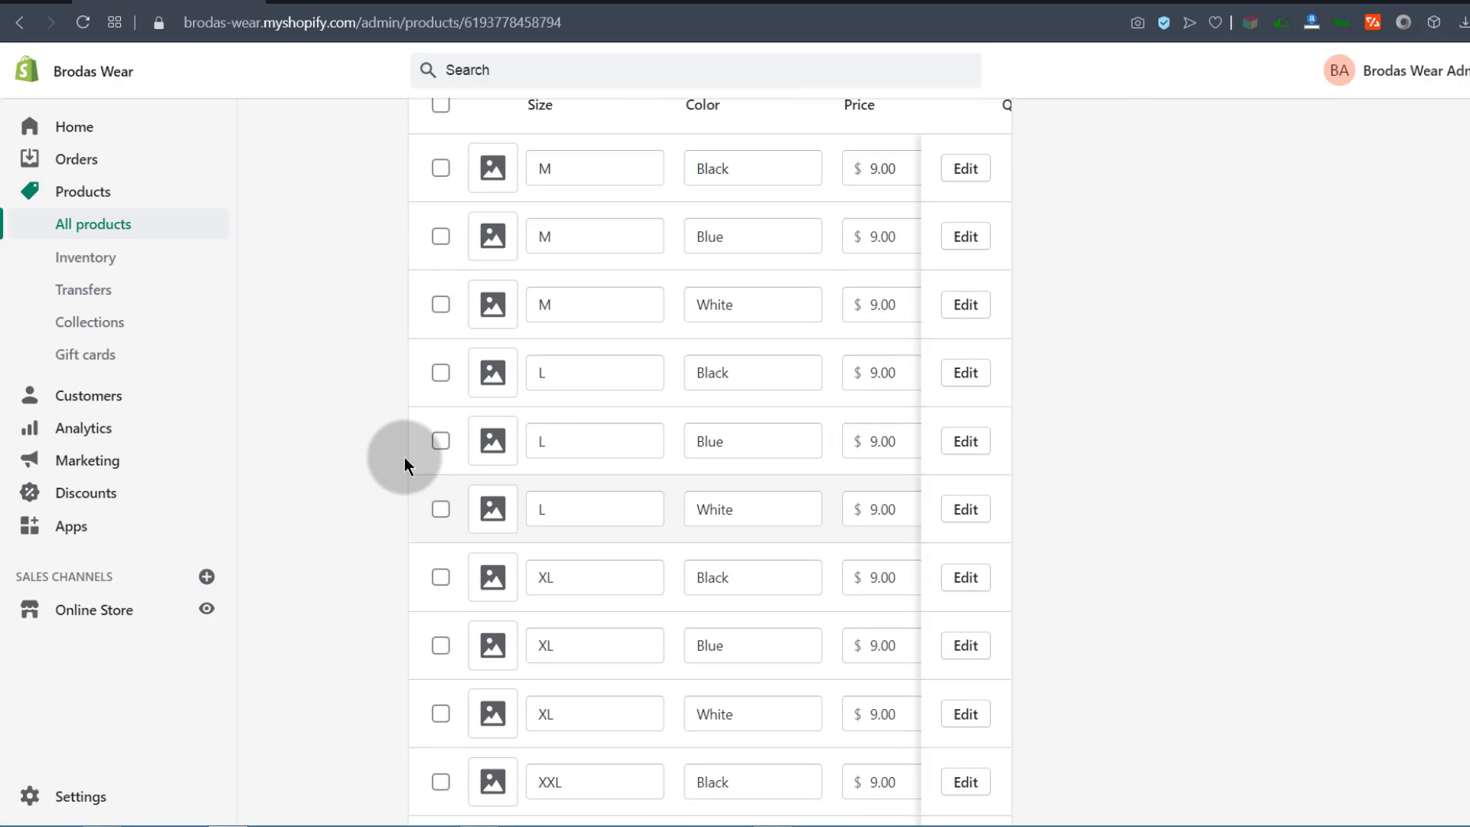
pyautogui.scroll(3, 406, 452)
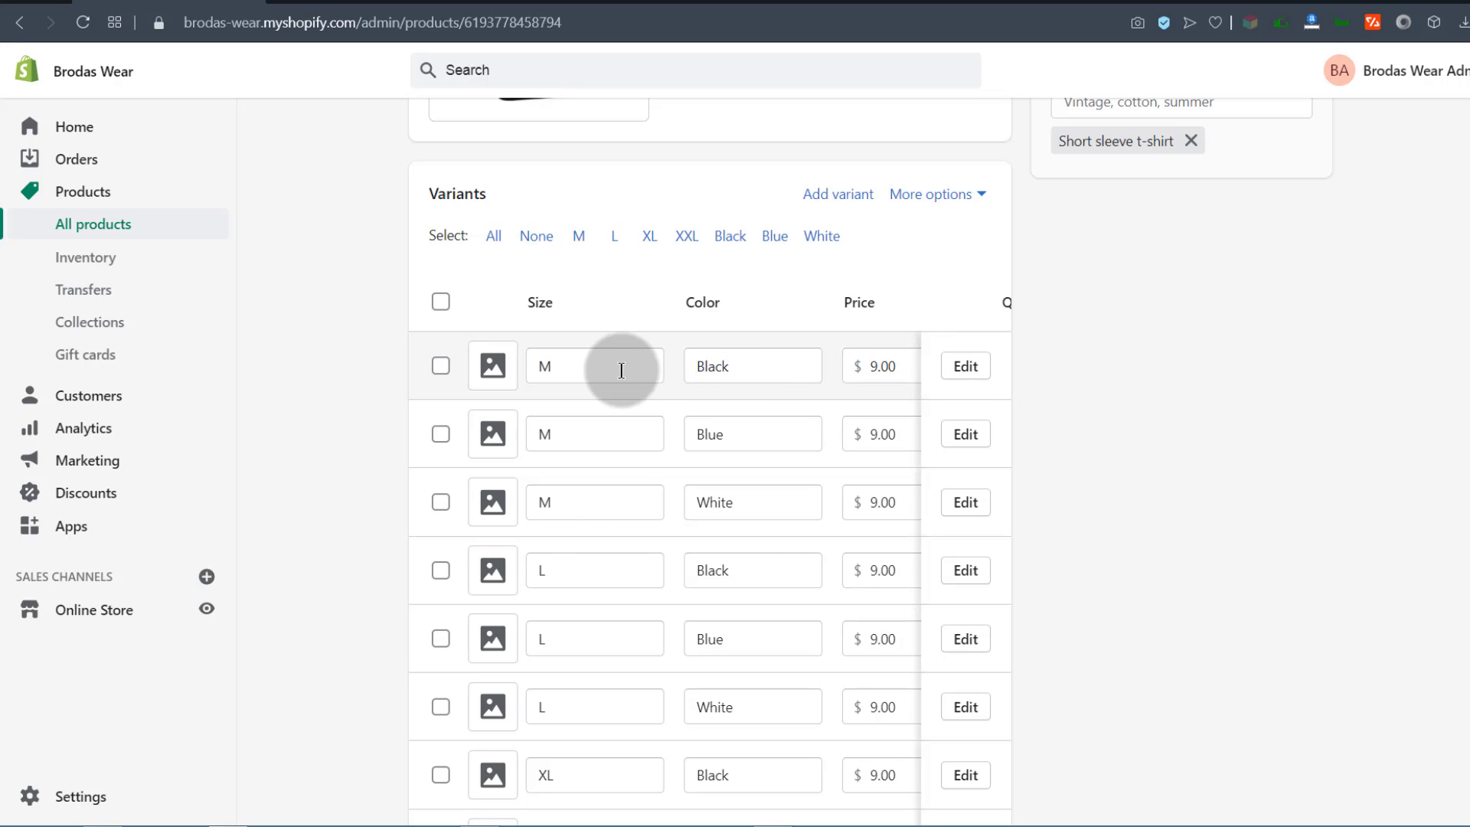
pyautogui.click(879, 366)
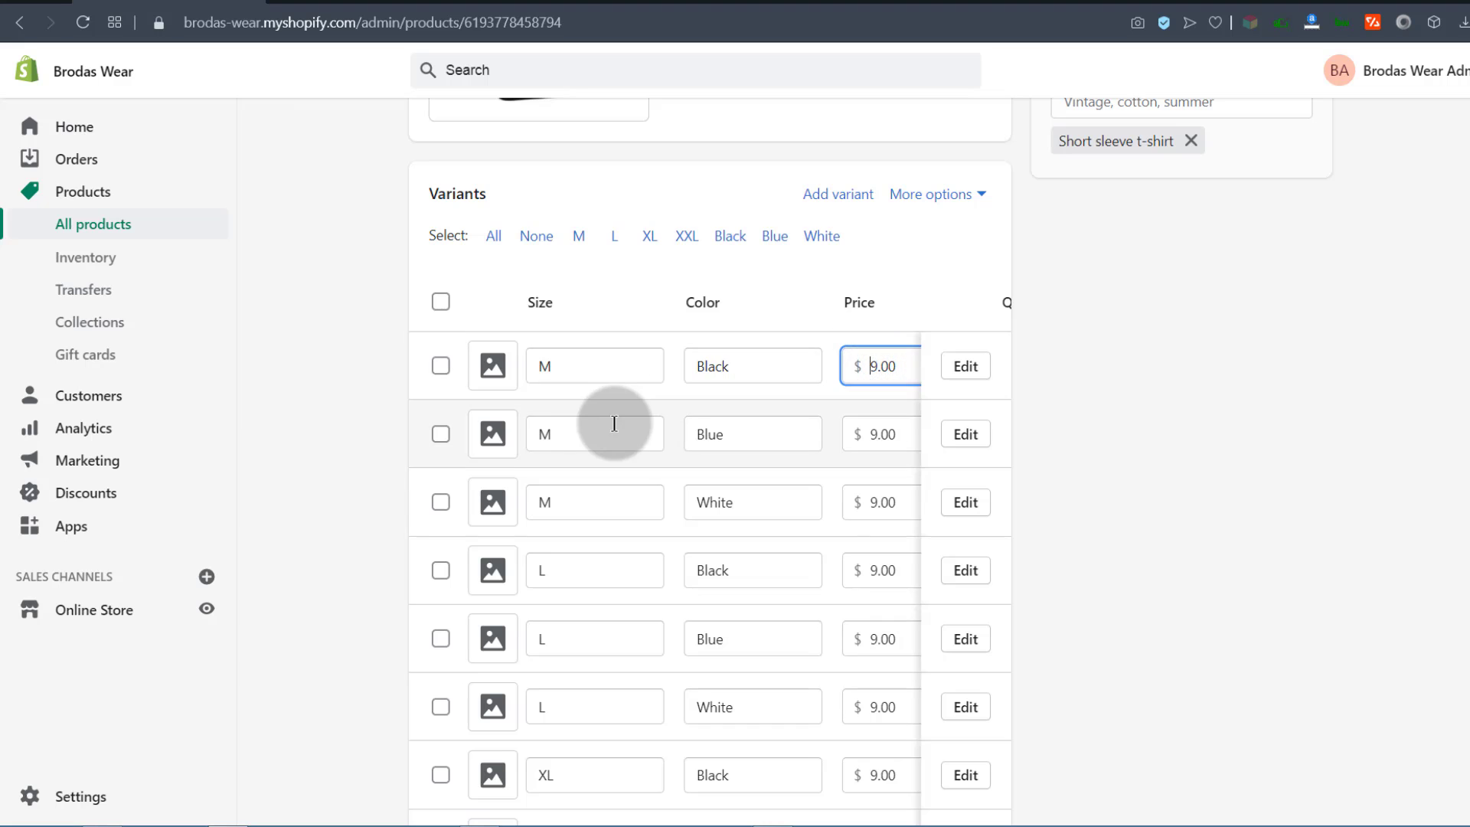
pyautogui.scroll(-1, 590, 430)
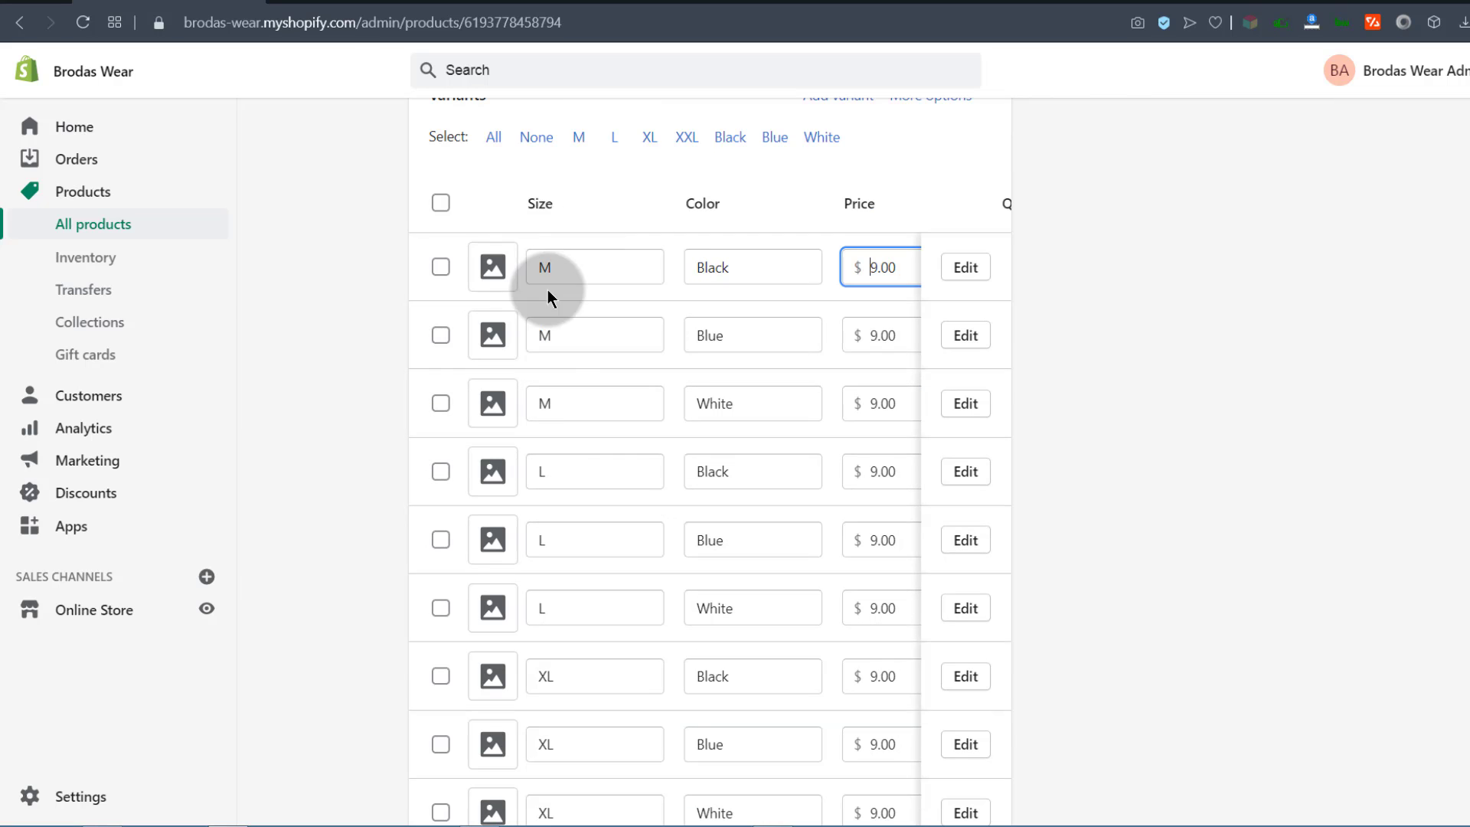
pyautogui.scroll(4, 598, 528)
pyautogui.scroll(-2, 738, 678)
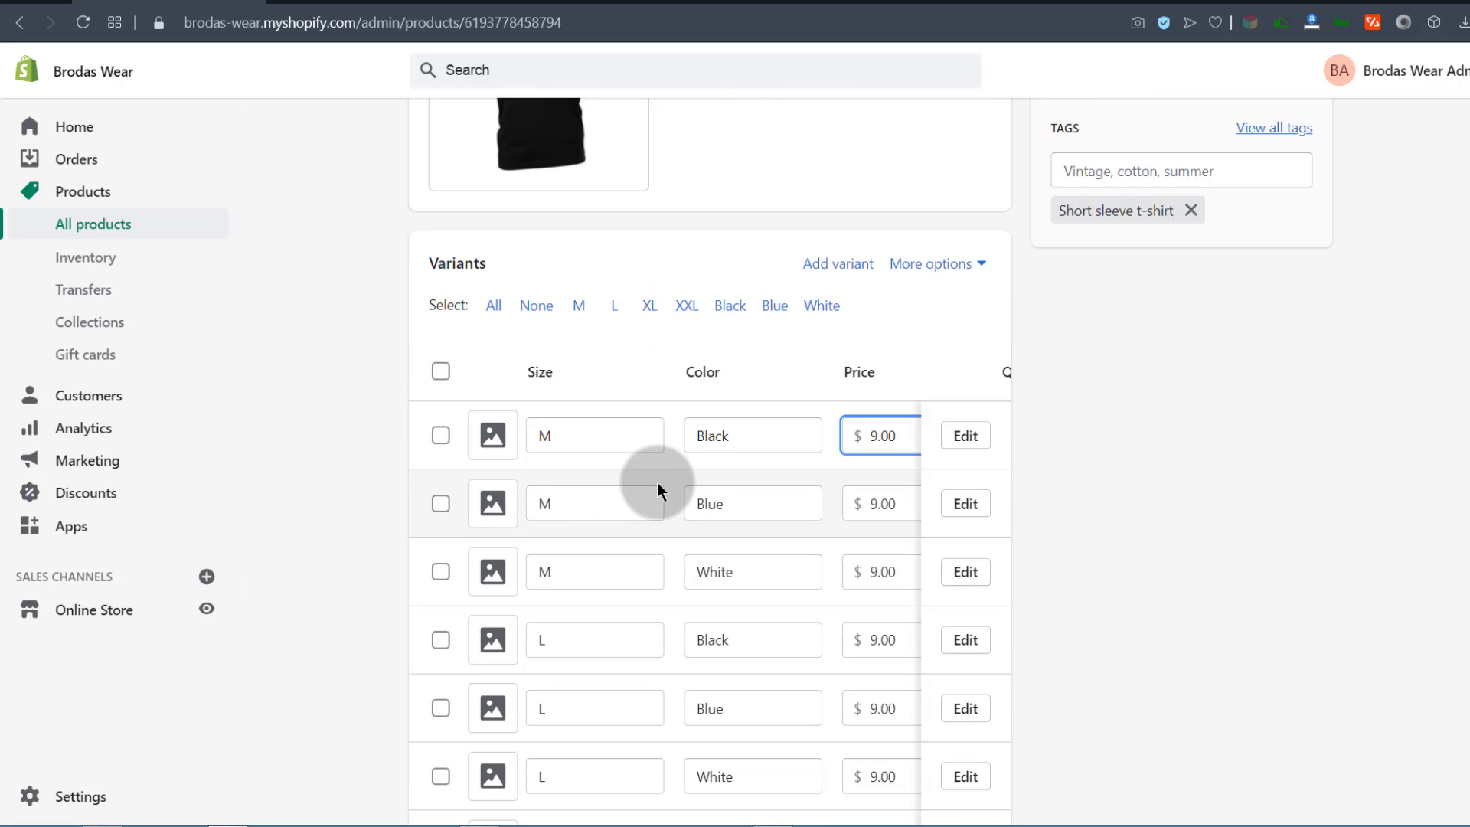
pyautogui.click(752, 438)
pyautogui.click(541, 442)
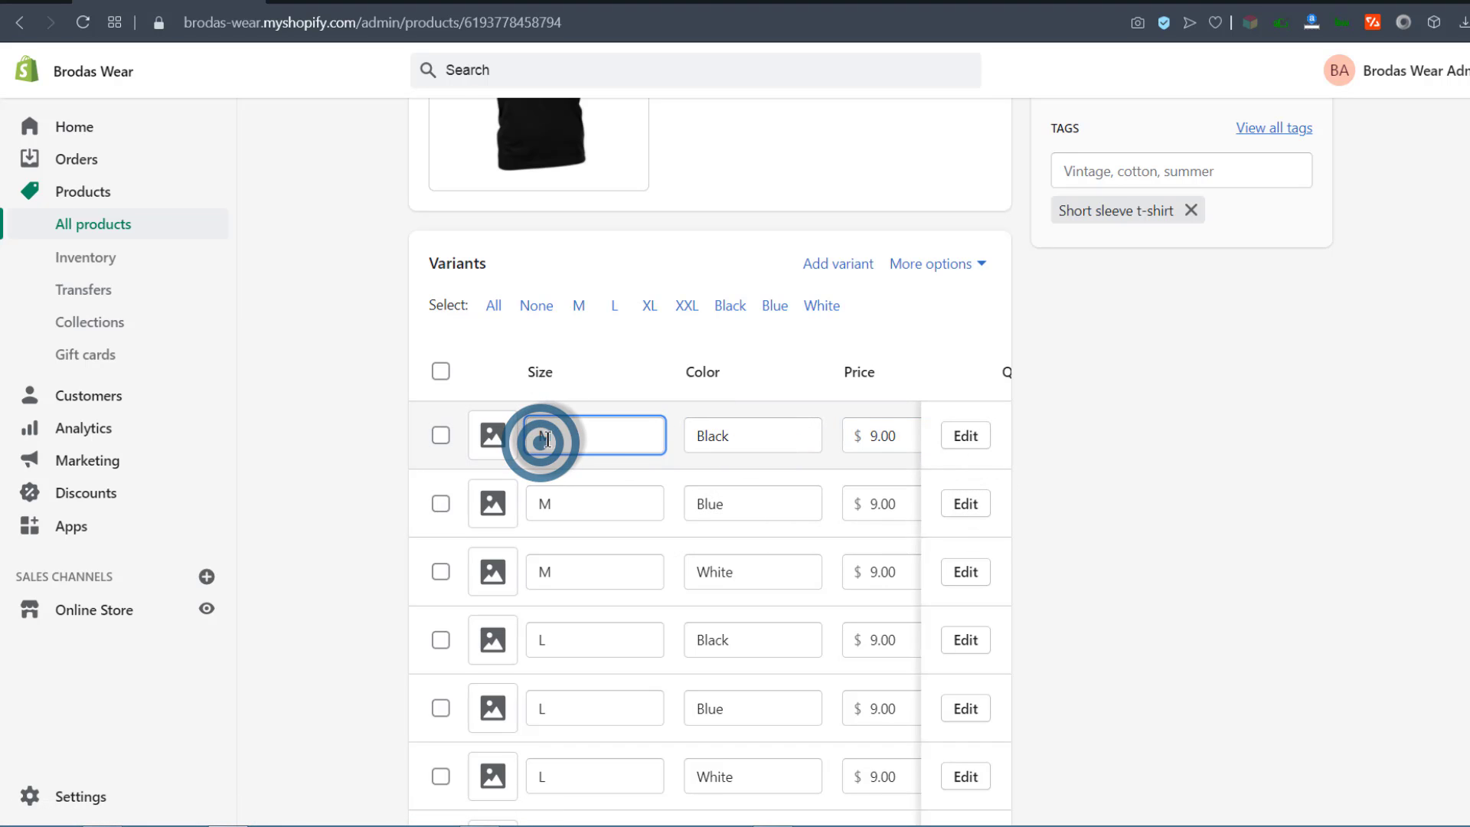
pyautogui.click(576, 433)
pyautogui.click(759, 434)
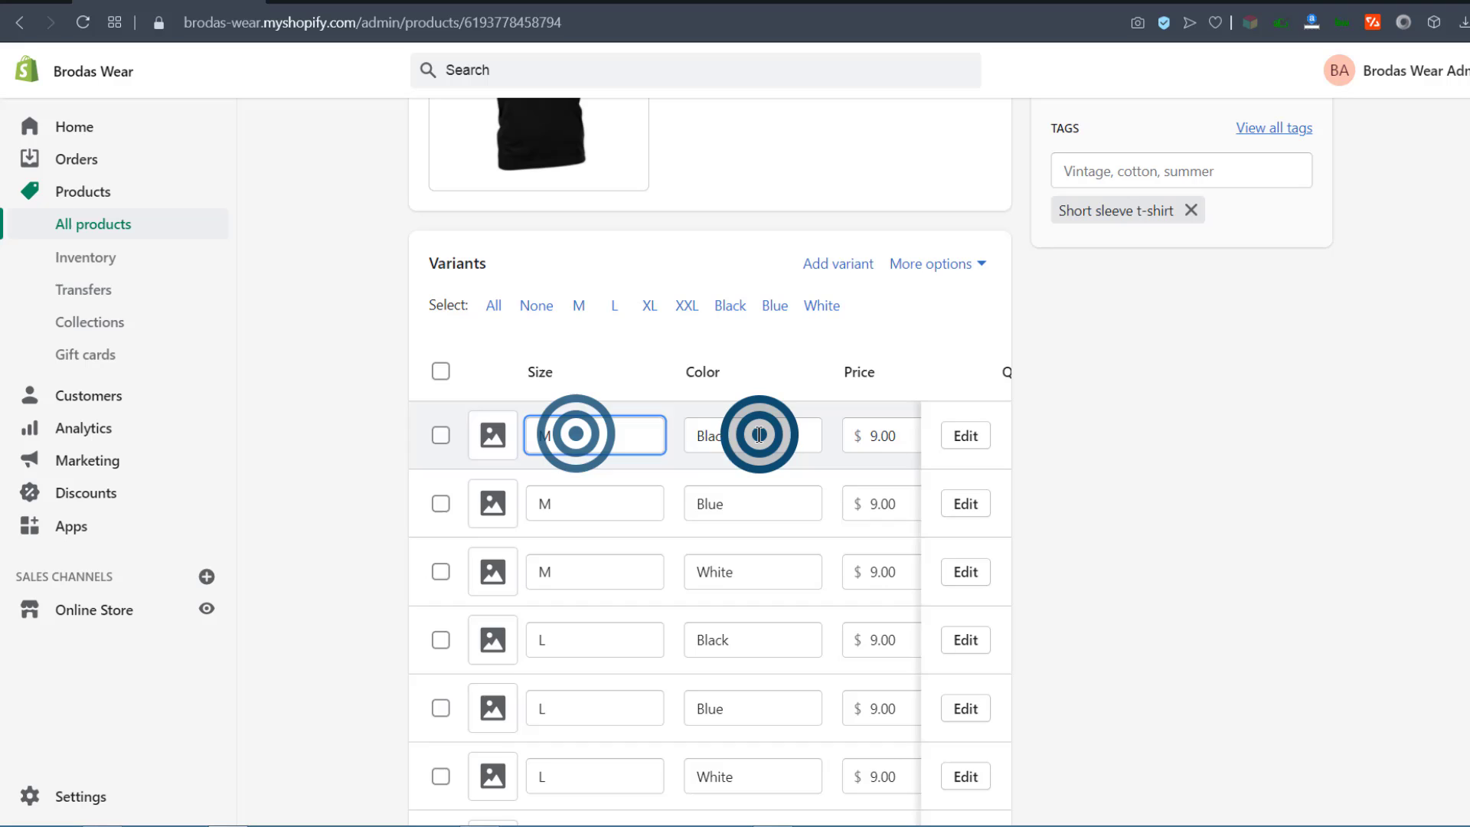
pyautogui.click(576, 504)
pyautogui.click(750, 509)
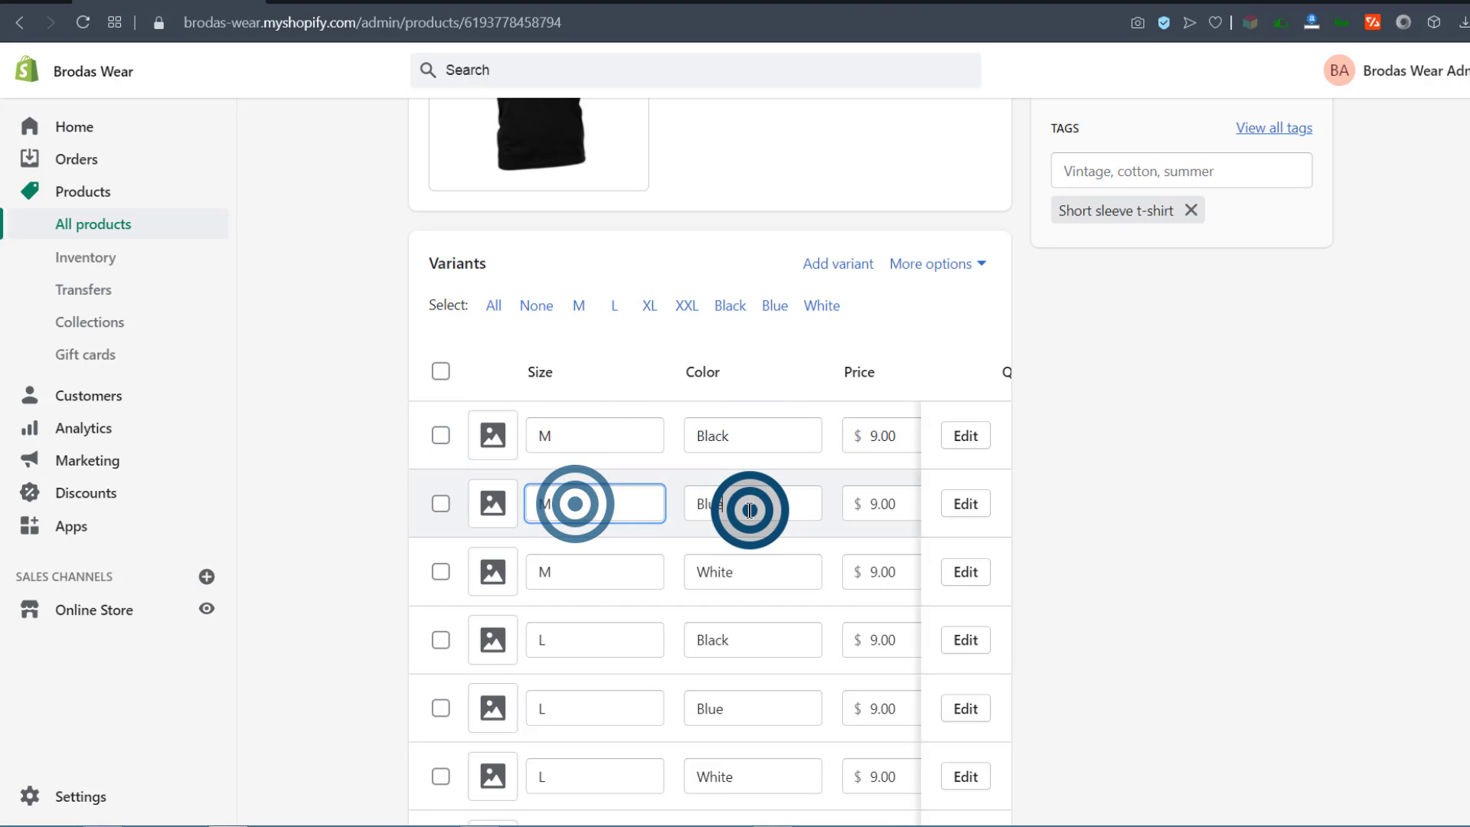
# - Open the M / Black variant for editing and assign the existing black T-shirt picture as its image
pyautogui.click(967, 435)
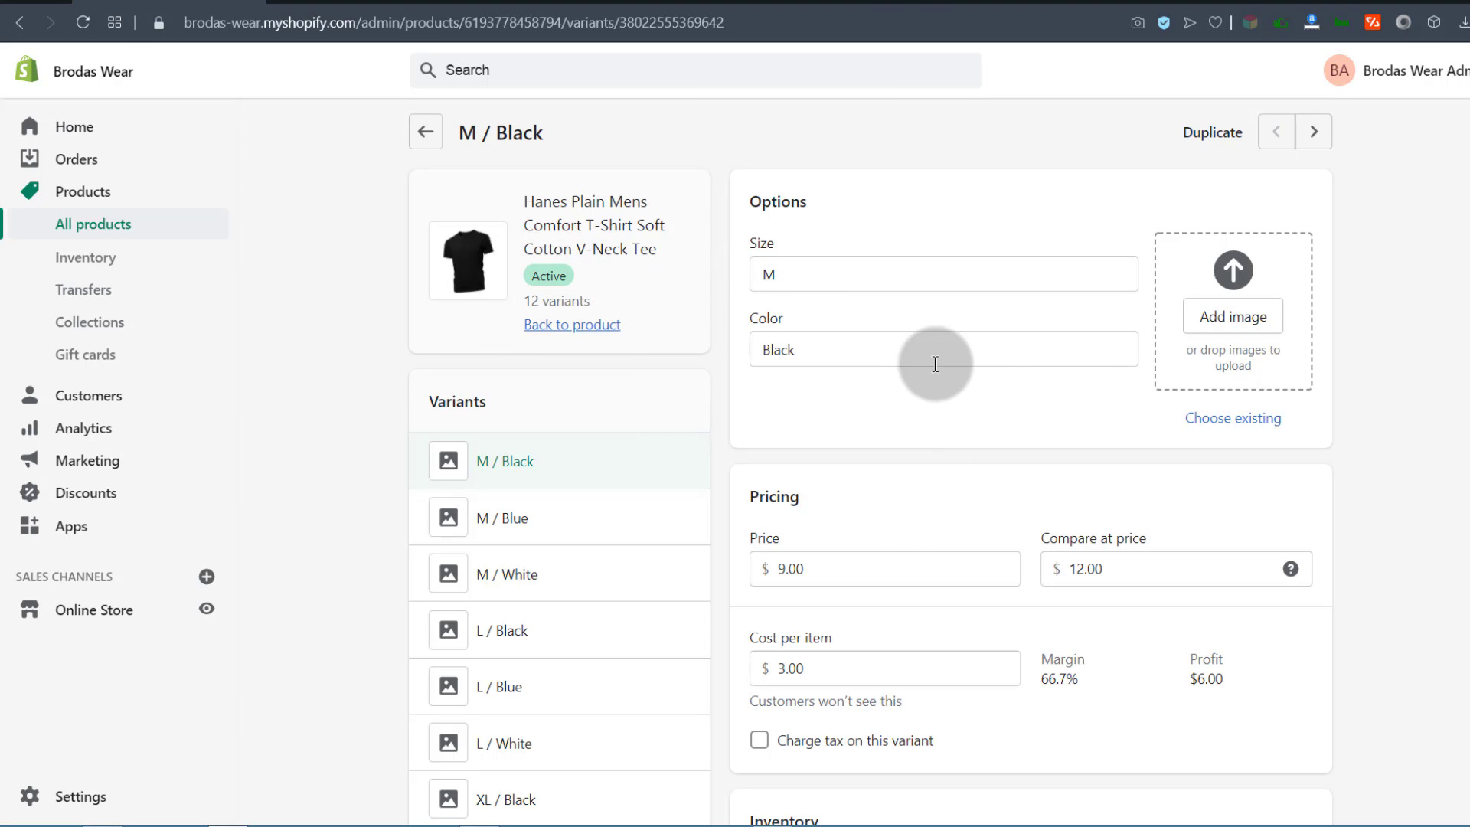
pyautogui.scroll(-3, 906, 506)
pyautogui.scroll(3, 1179, 251)
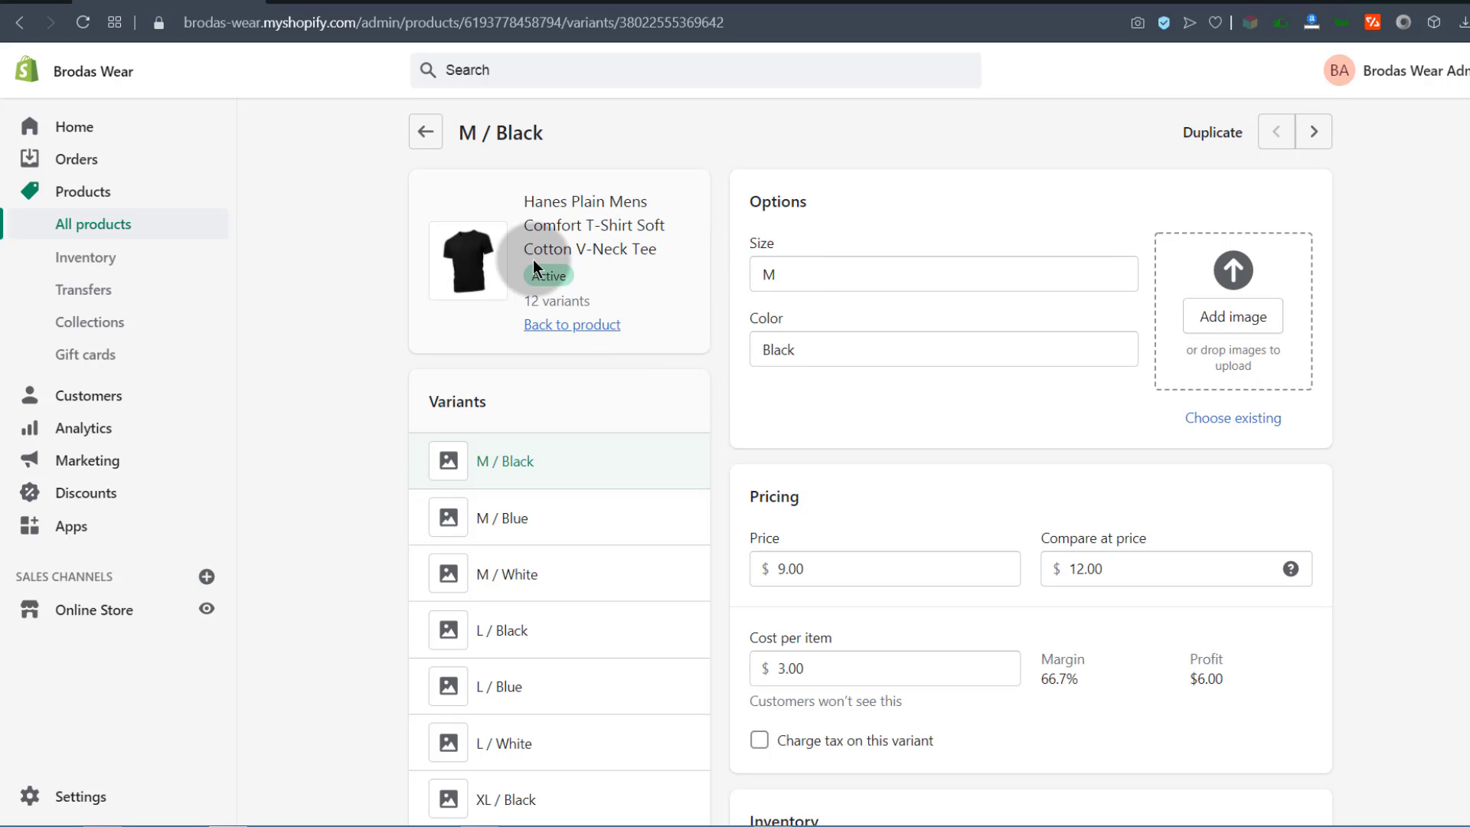
pyautogui.click(1241, 278)
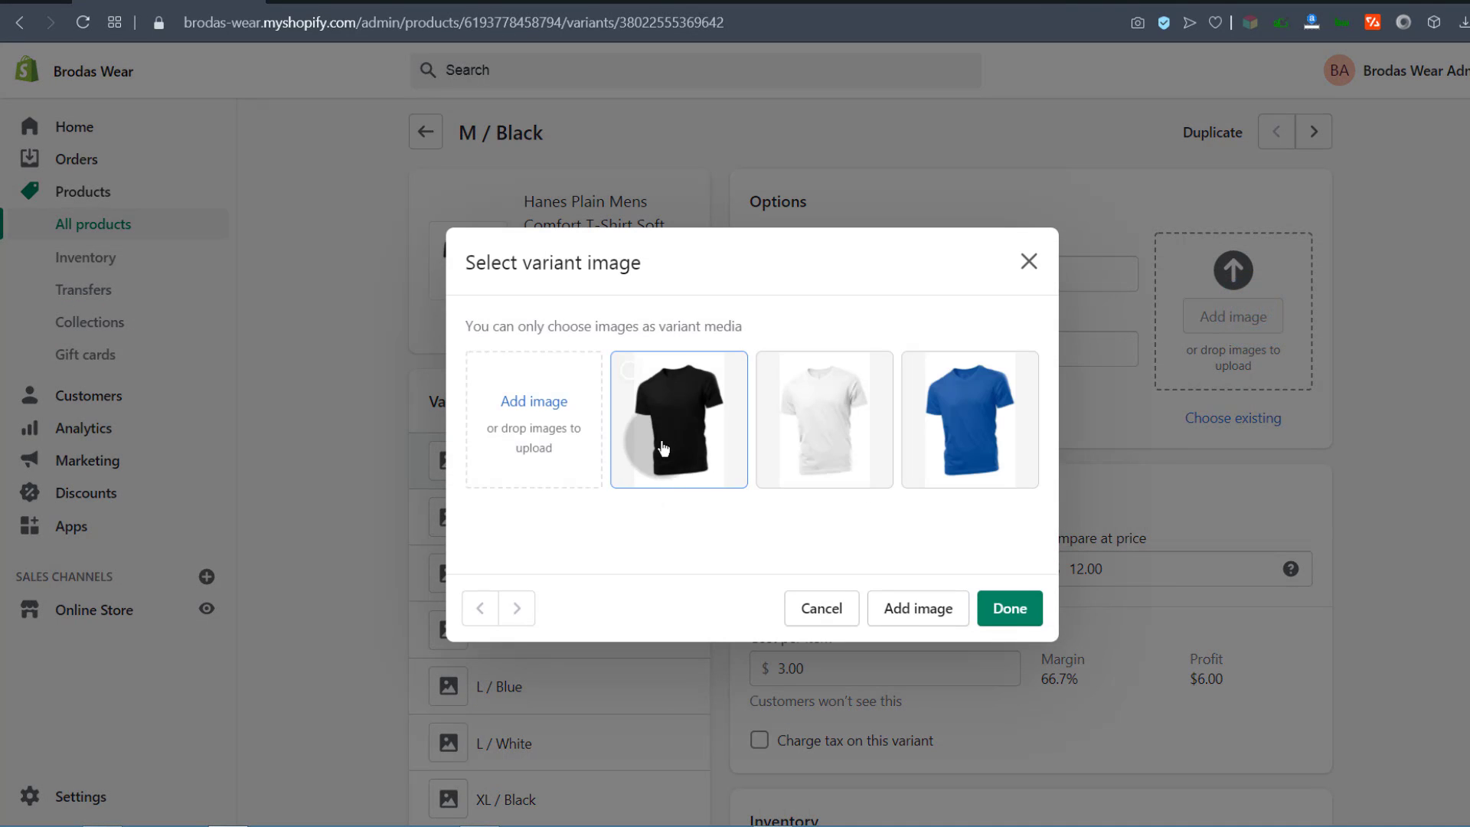
pyautogui.click(663, 449)
pyautogui.click(1002, 606)
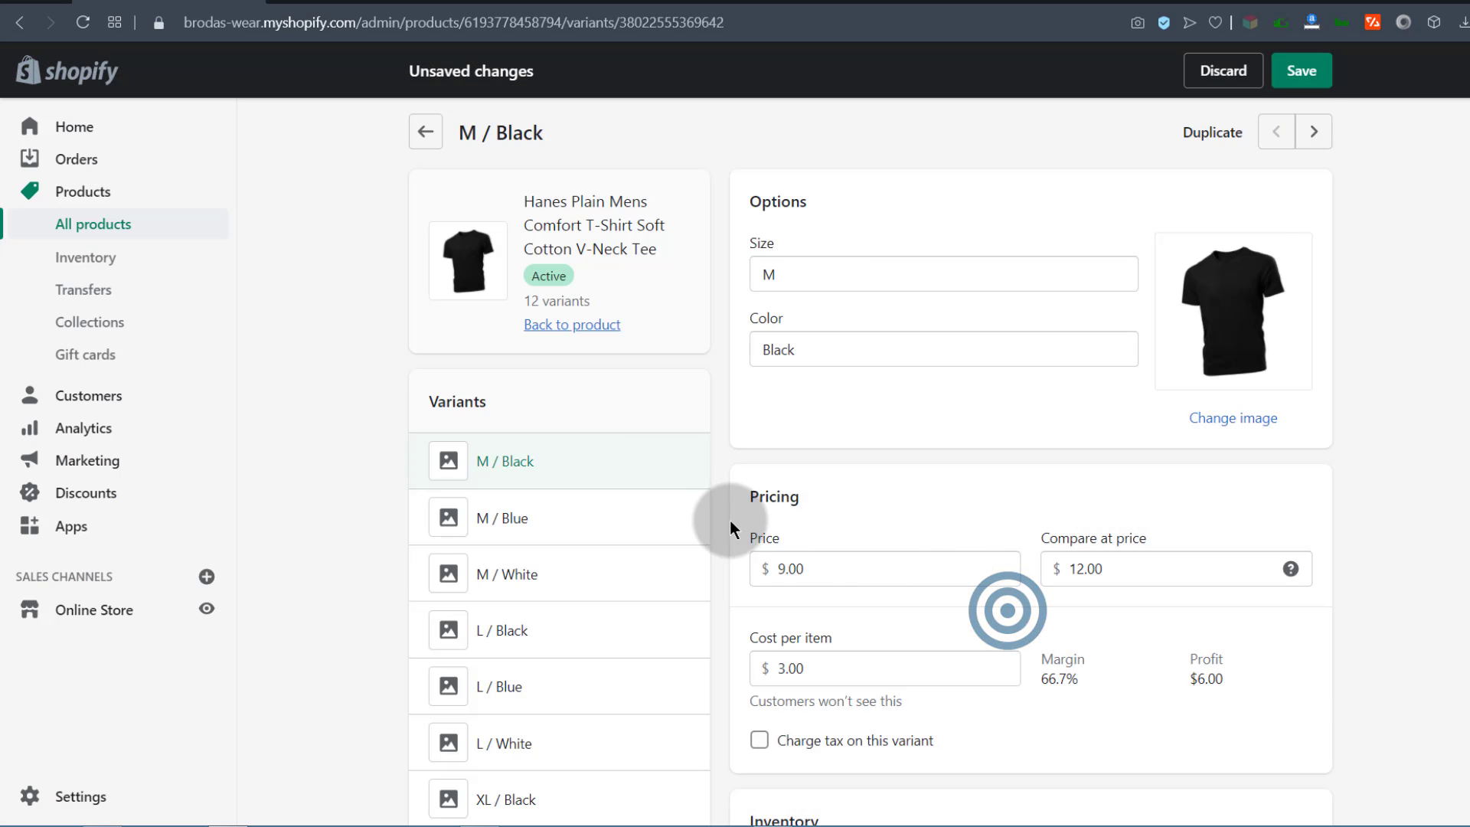
pyautogui.scroll(-2, 728, 522)
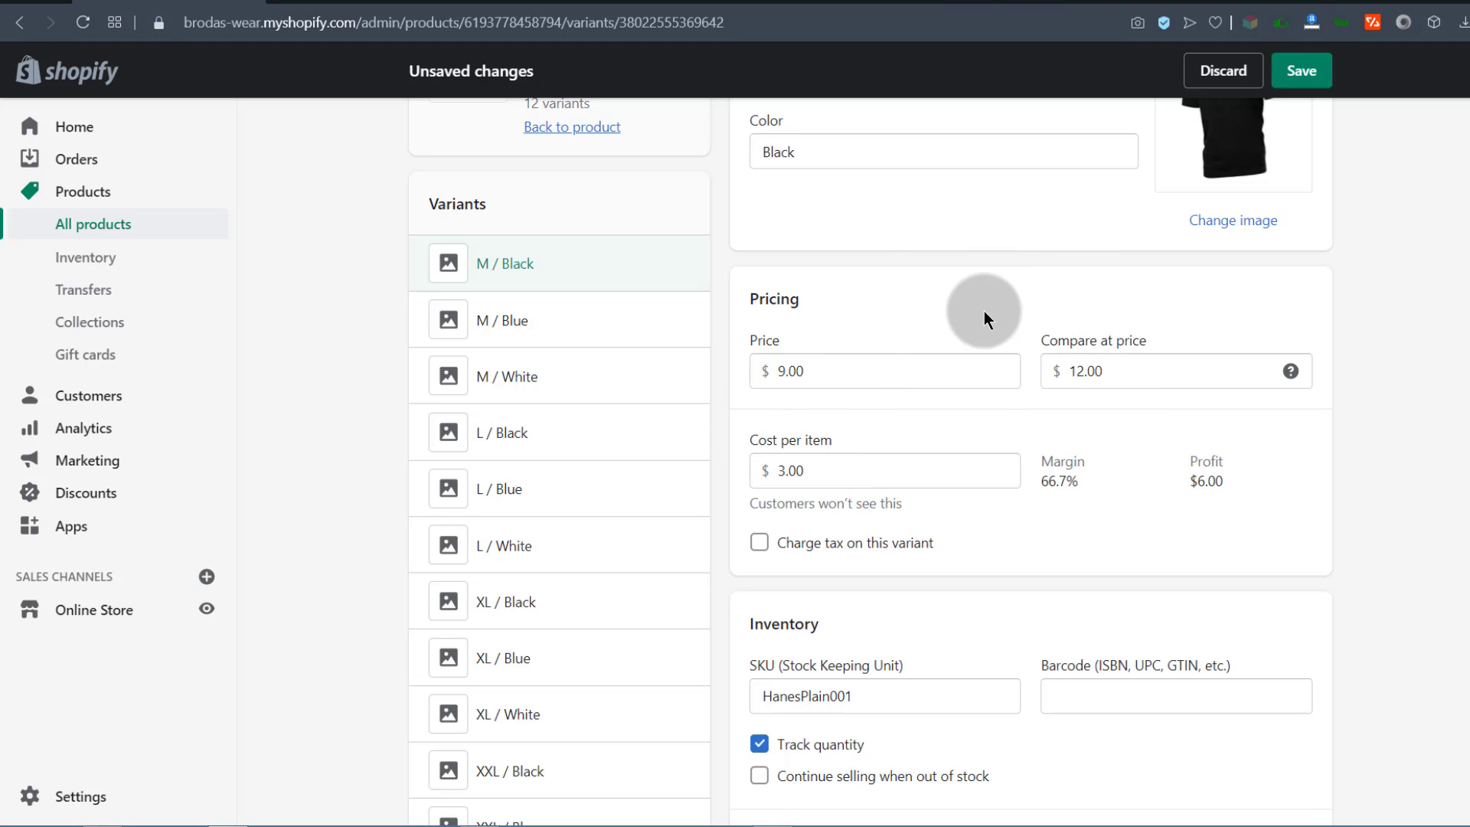
# - Set the M / Black variant's available quantity to 7 and save the variant
pyautogui.scroll(-2, 858, 465)
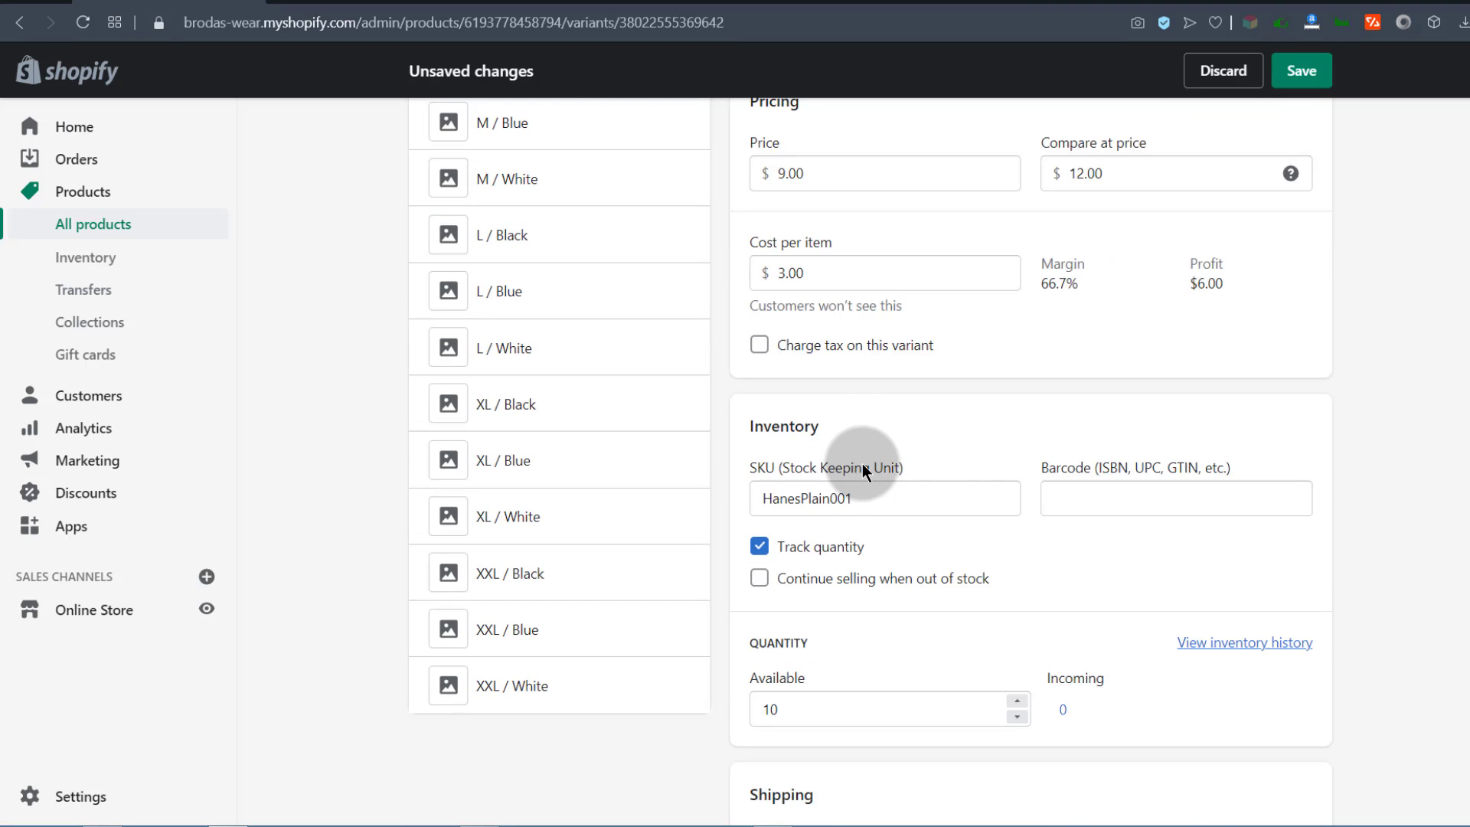
pyautogui.scroll(-4, 863, 464)
pyautogui.click(791, 316)
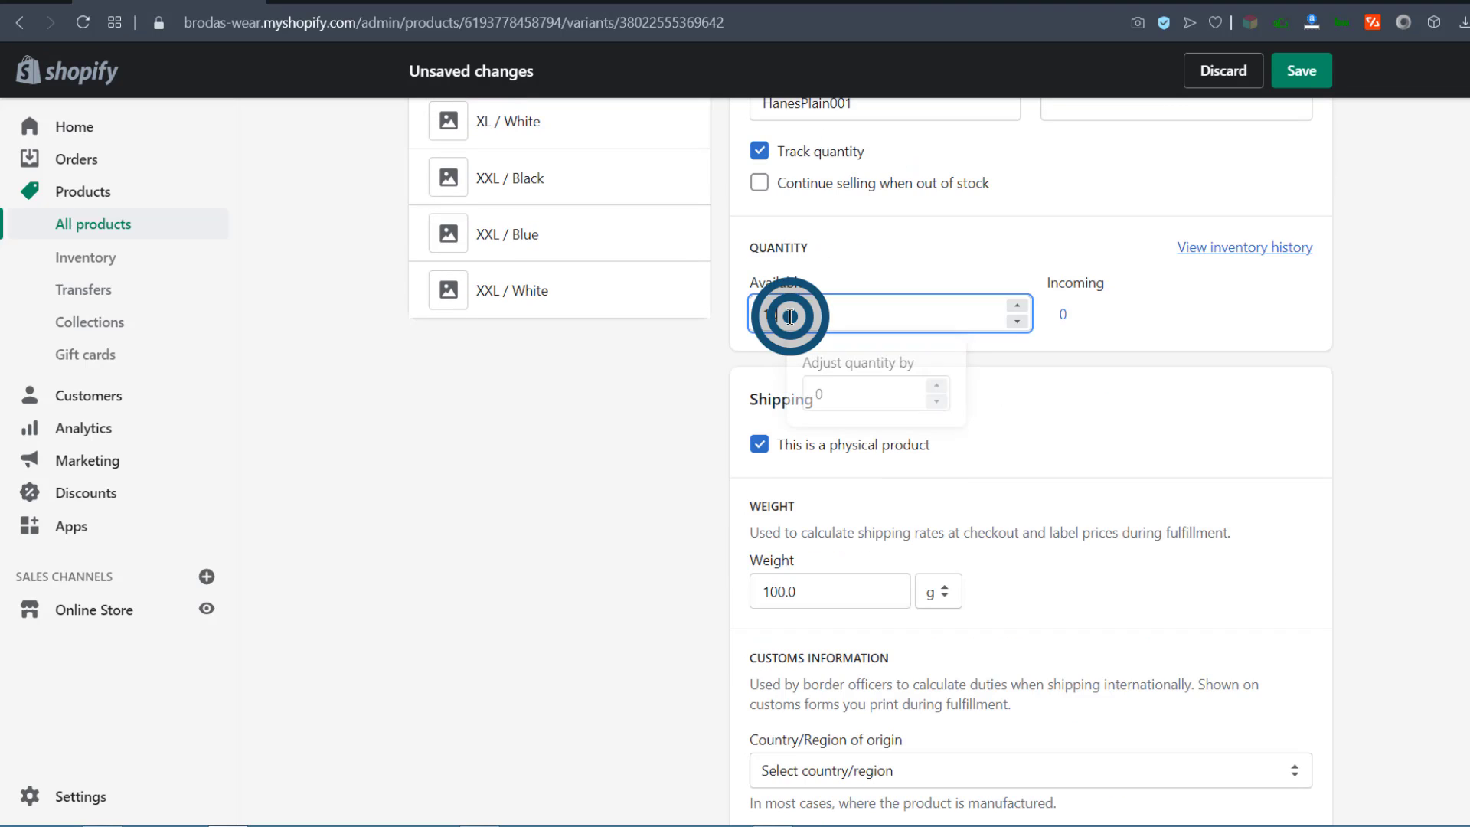
pyautogui.doubleClick(789, 314)
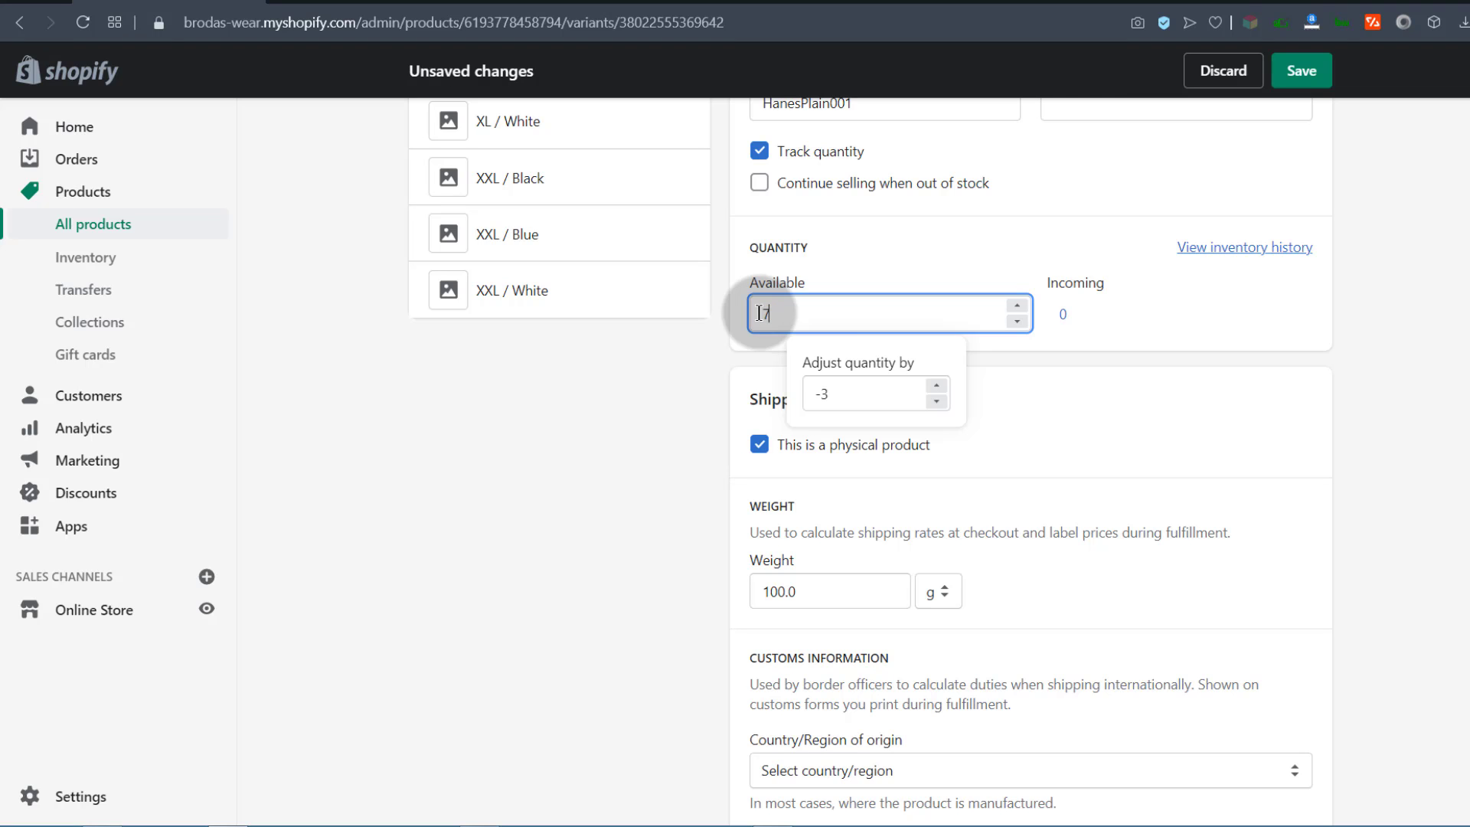
pyautogui.click(1011, 449)
pyautogui.scroll(-3, 1013, 449)
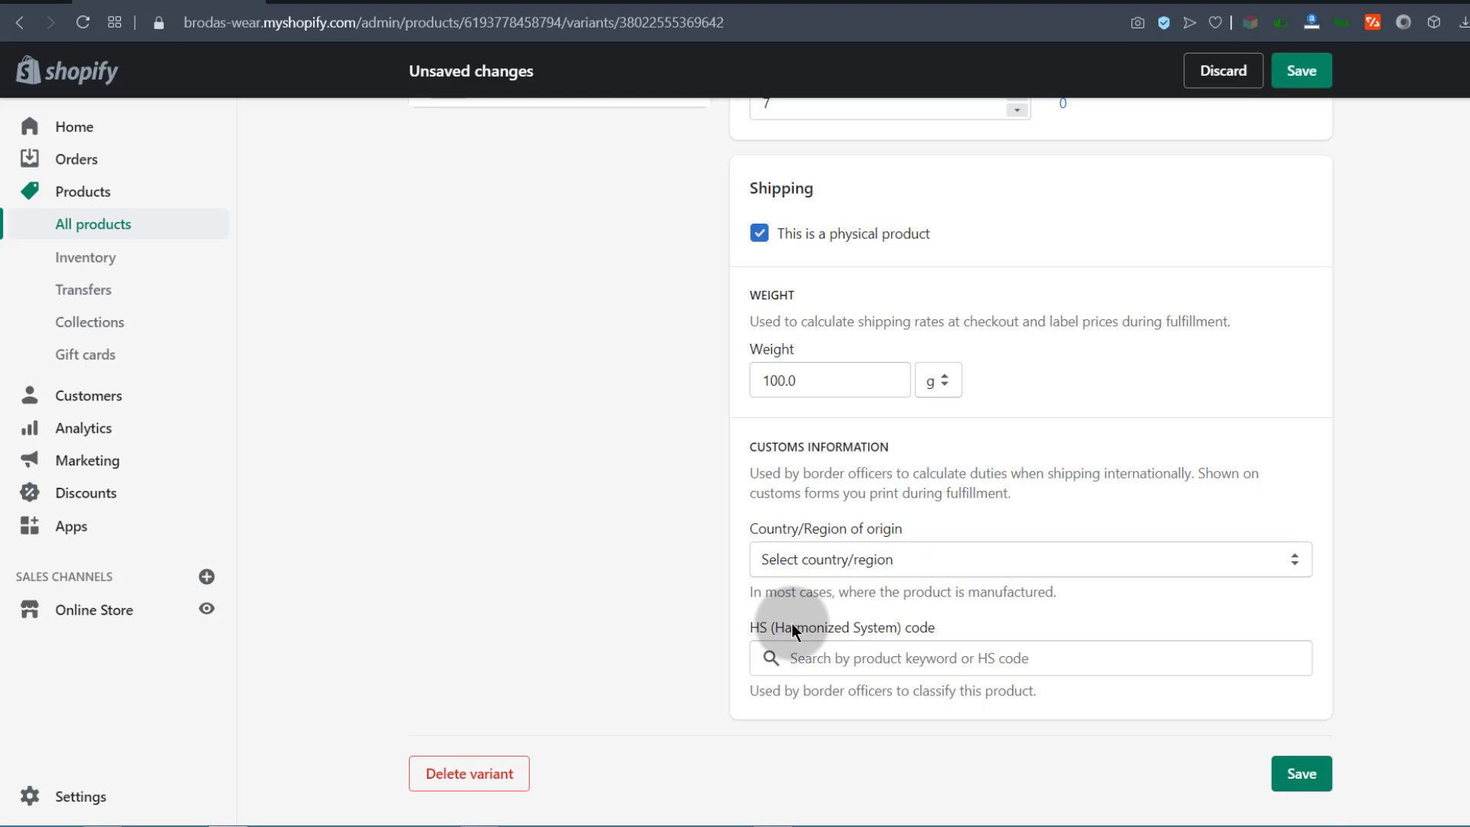
pyautogui.scroll(12, 925, 503)
pyautogui.click(1303, 63)
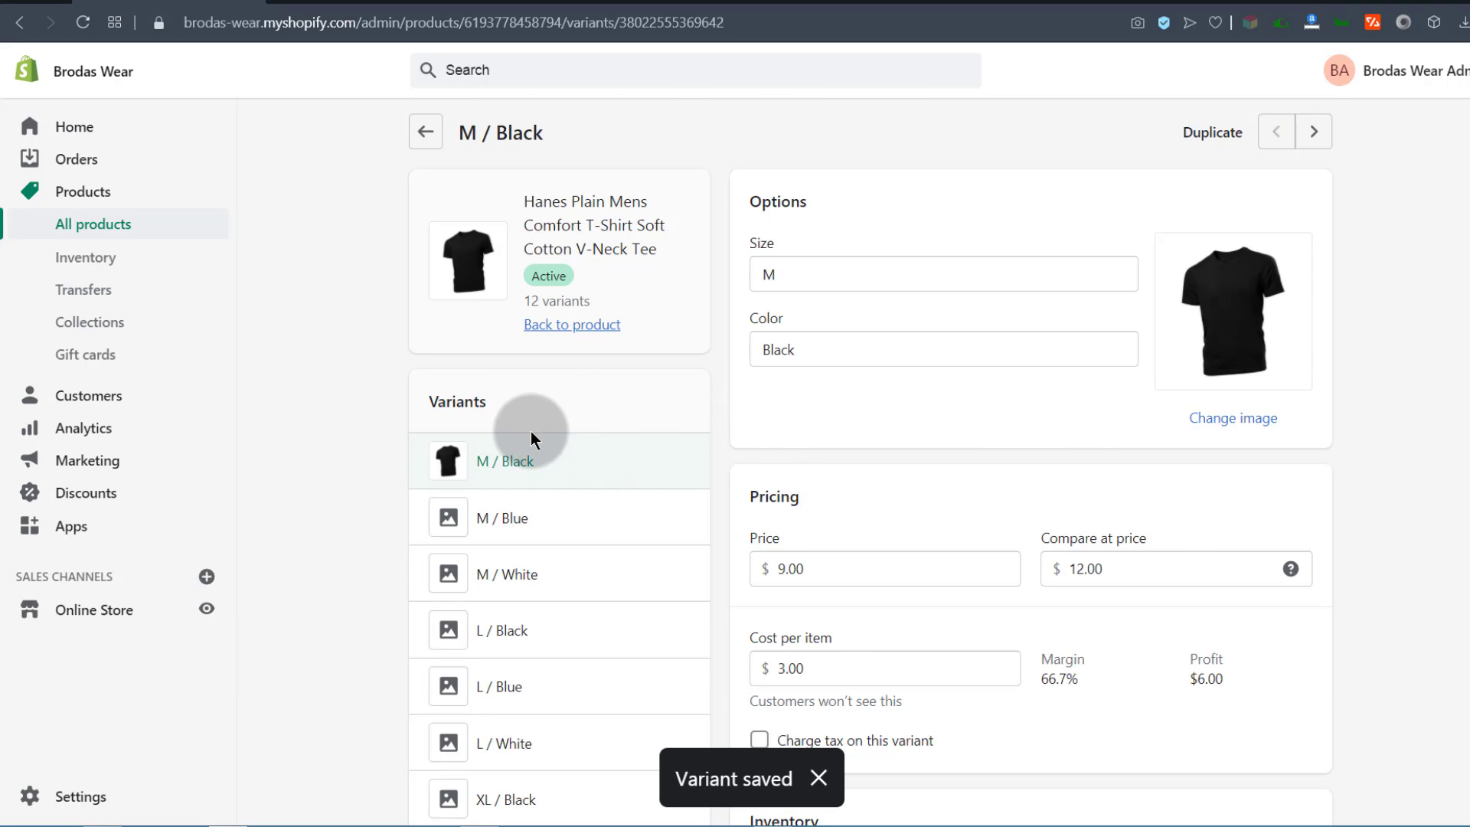
# - Return to the product and open all of its Blue variants together in the bulk editor
pyautogui.scroll(-1, 530, 431)
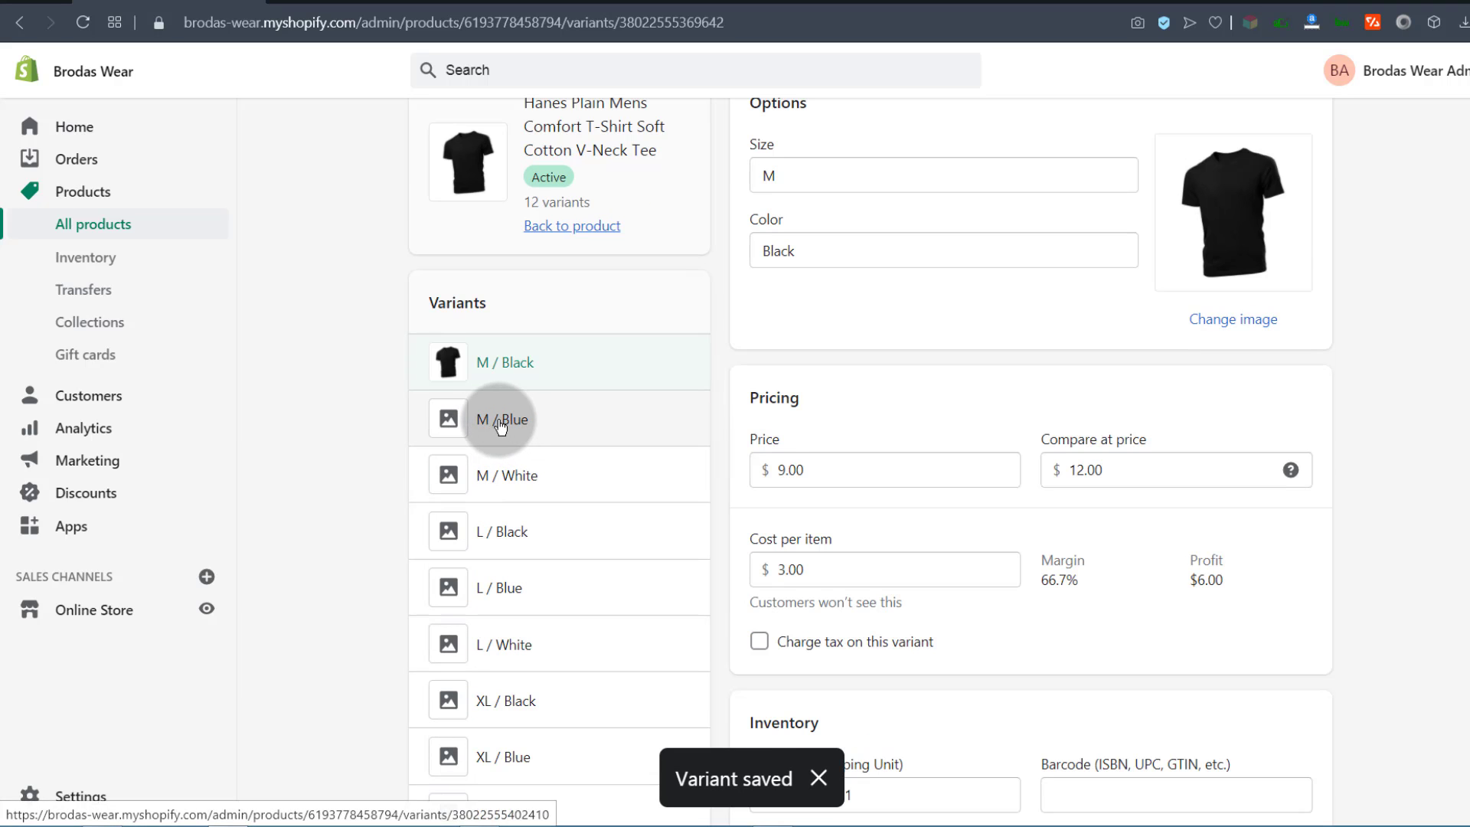
pyautogui.click(581, 226)
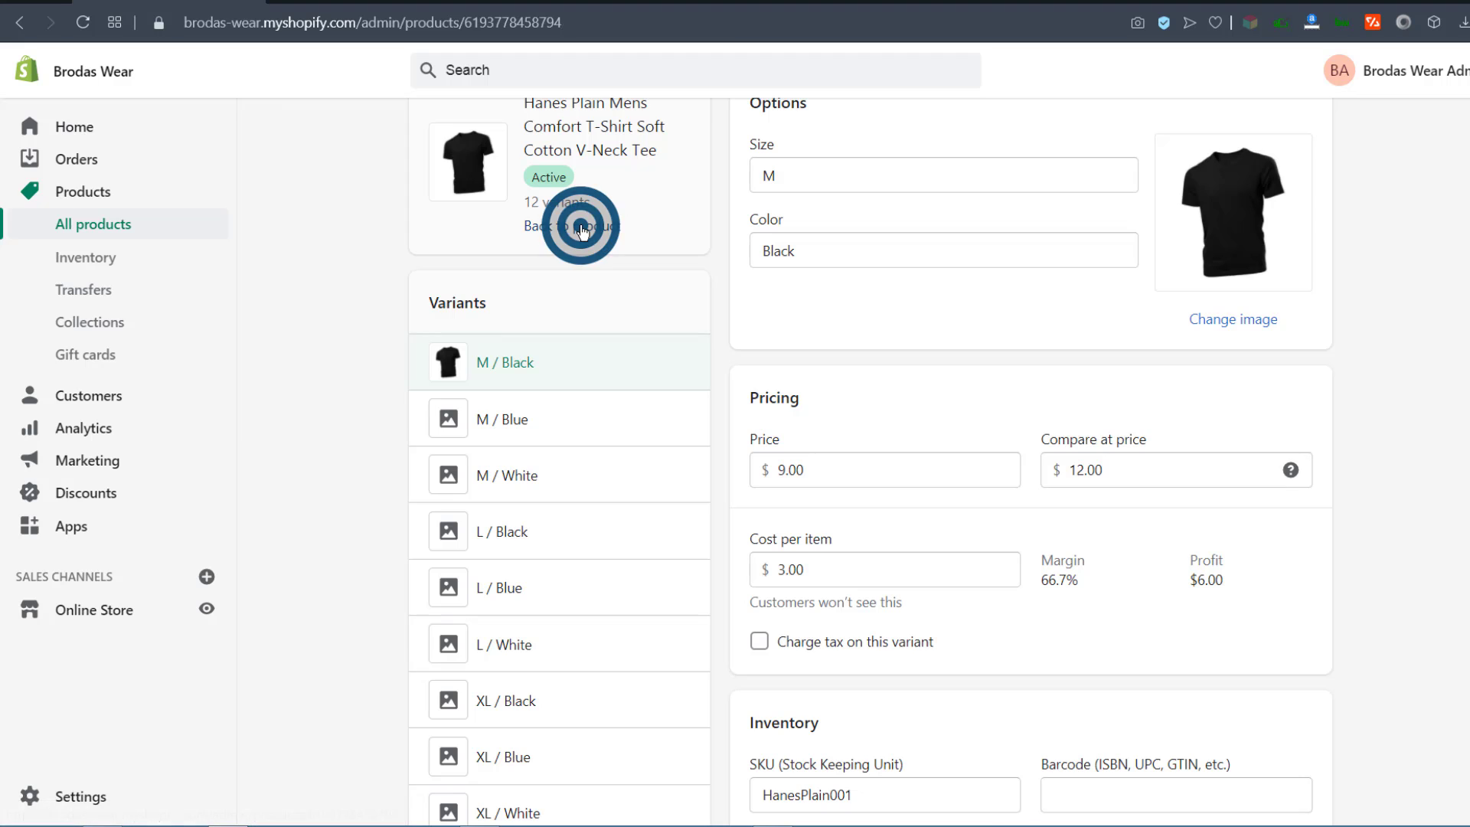
pyautogui.scroll(-8, 364, 457)
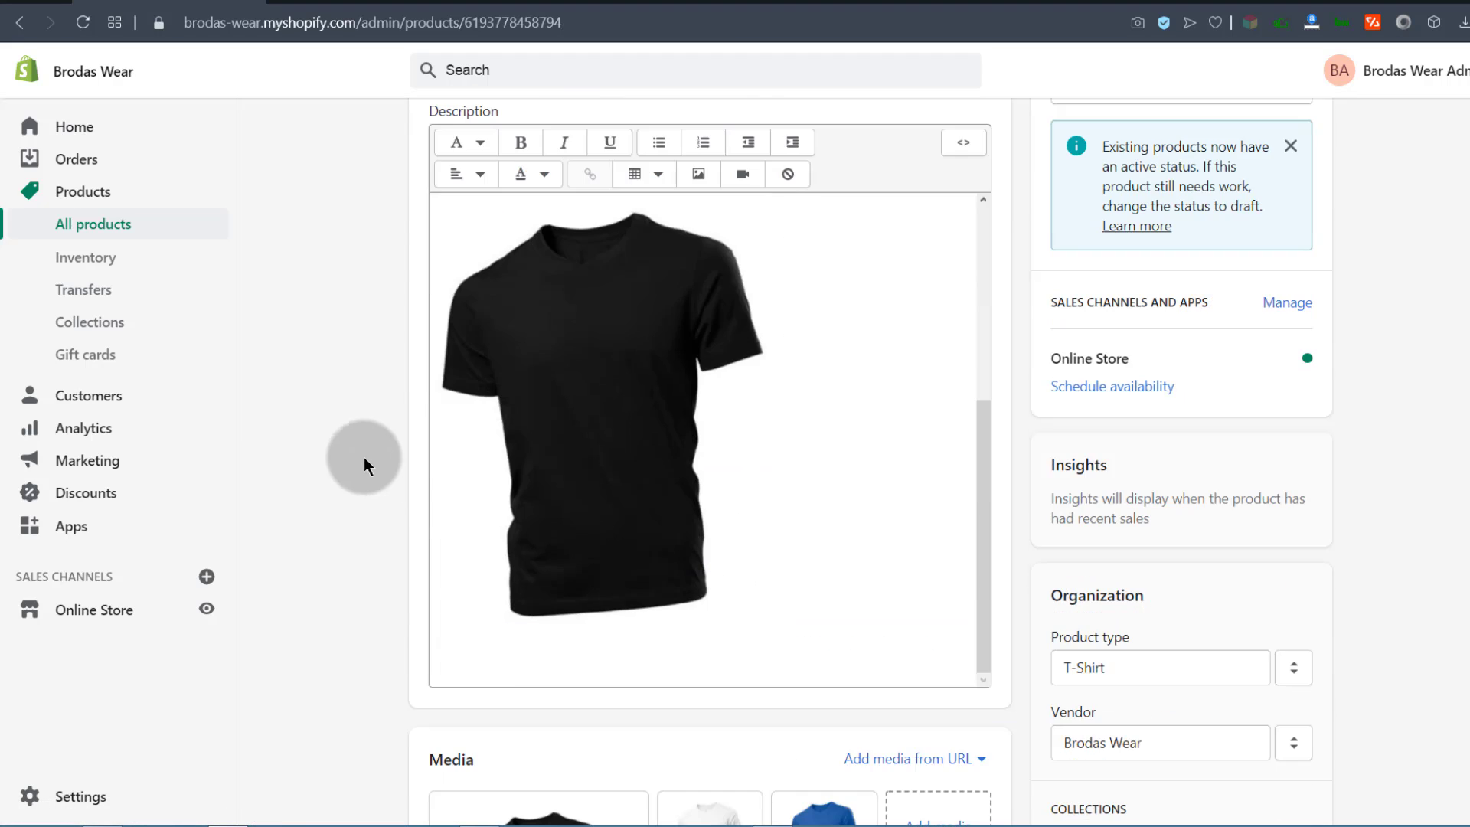
pyautogui.scroll(-4, 347, 453)
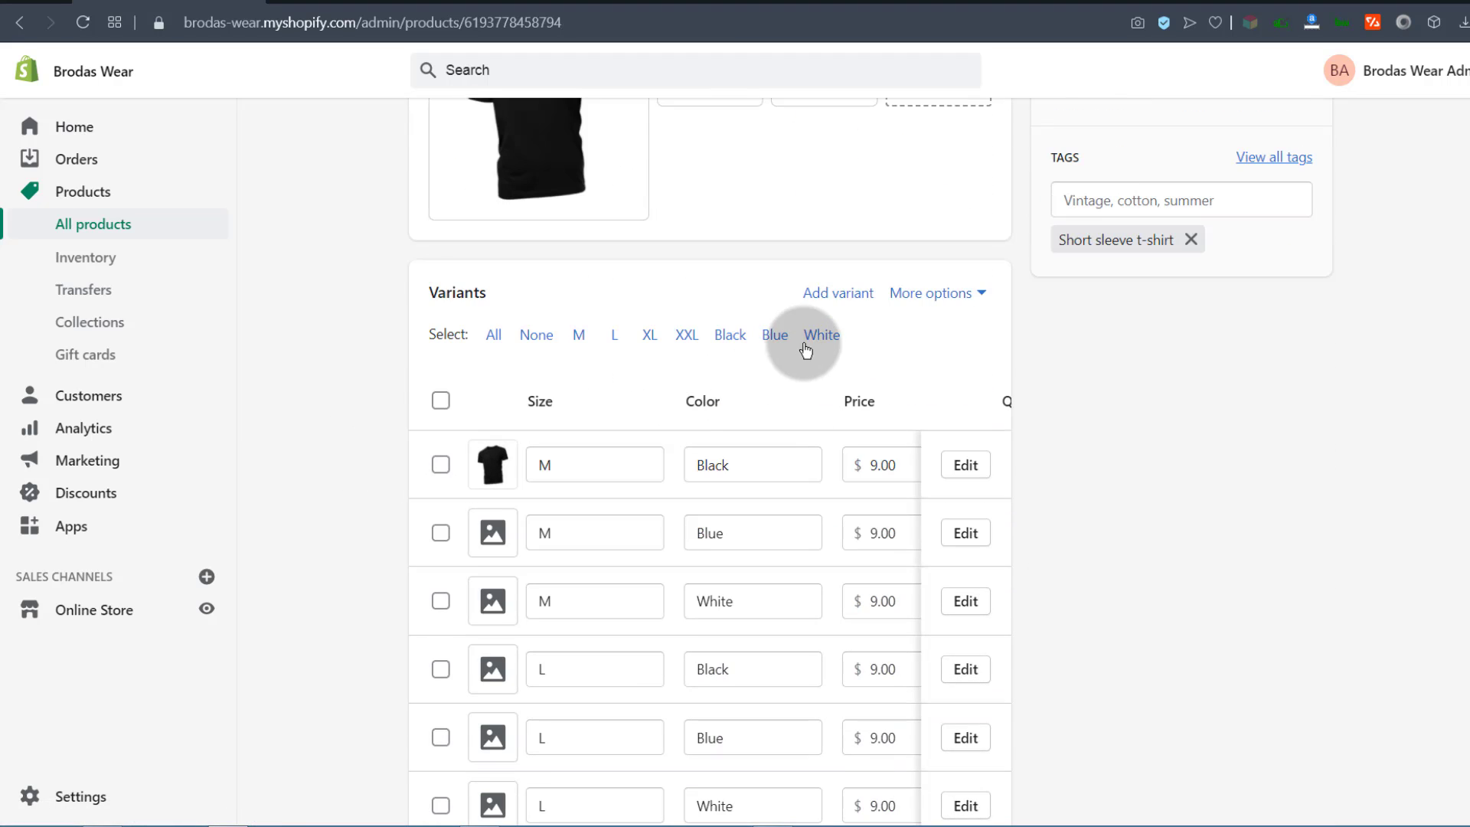
pyautogui.click(776, 335)
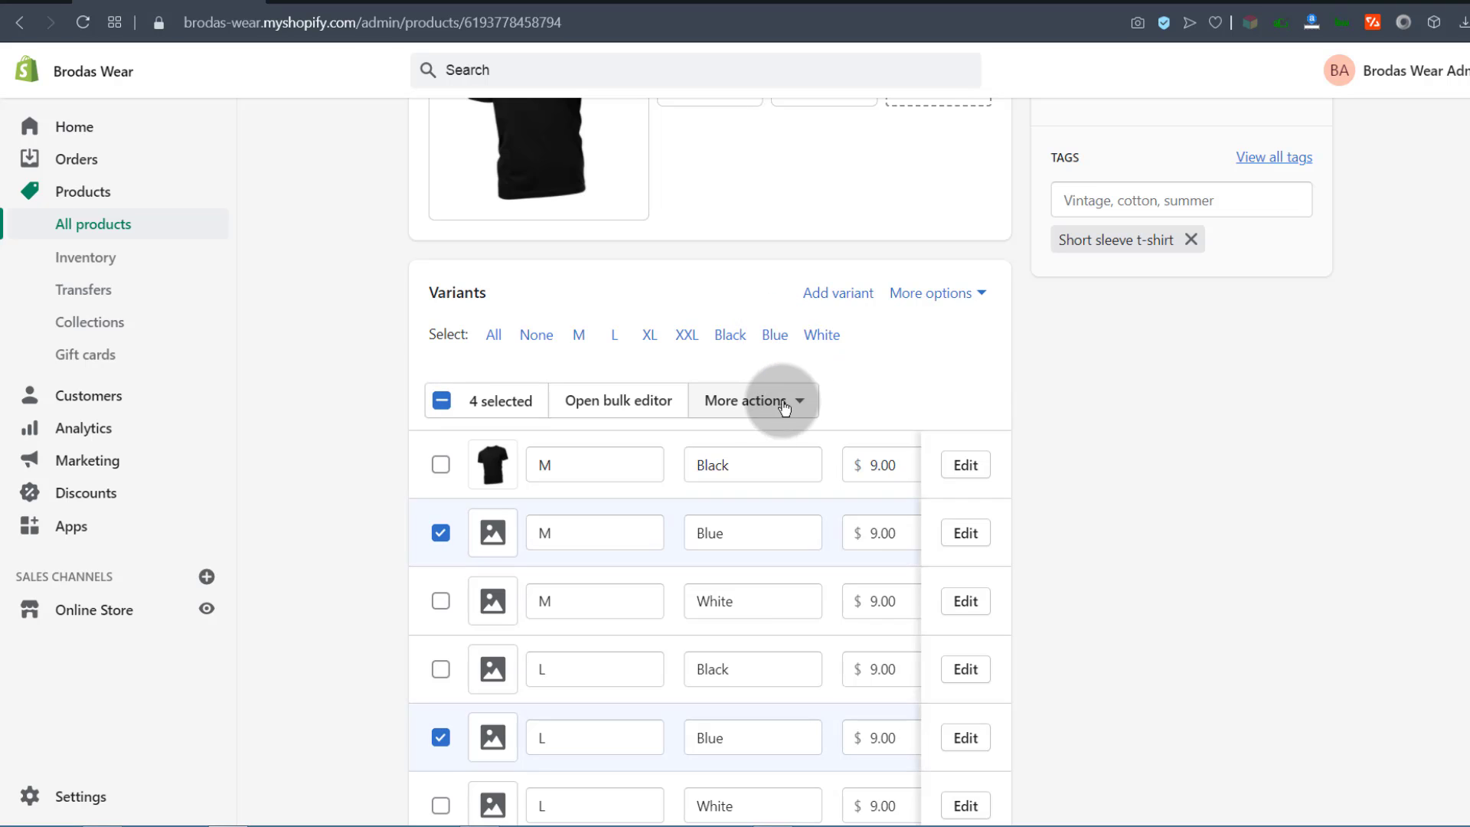
pyautogui.scroll(2, 689, 536)
pyautogui.click(601, 666)
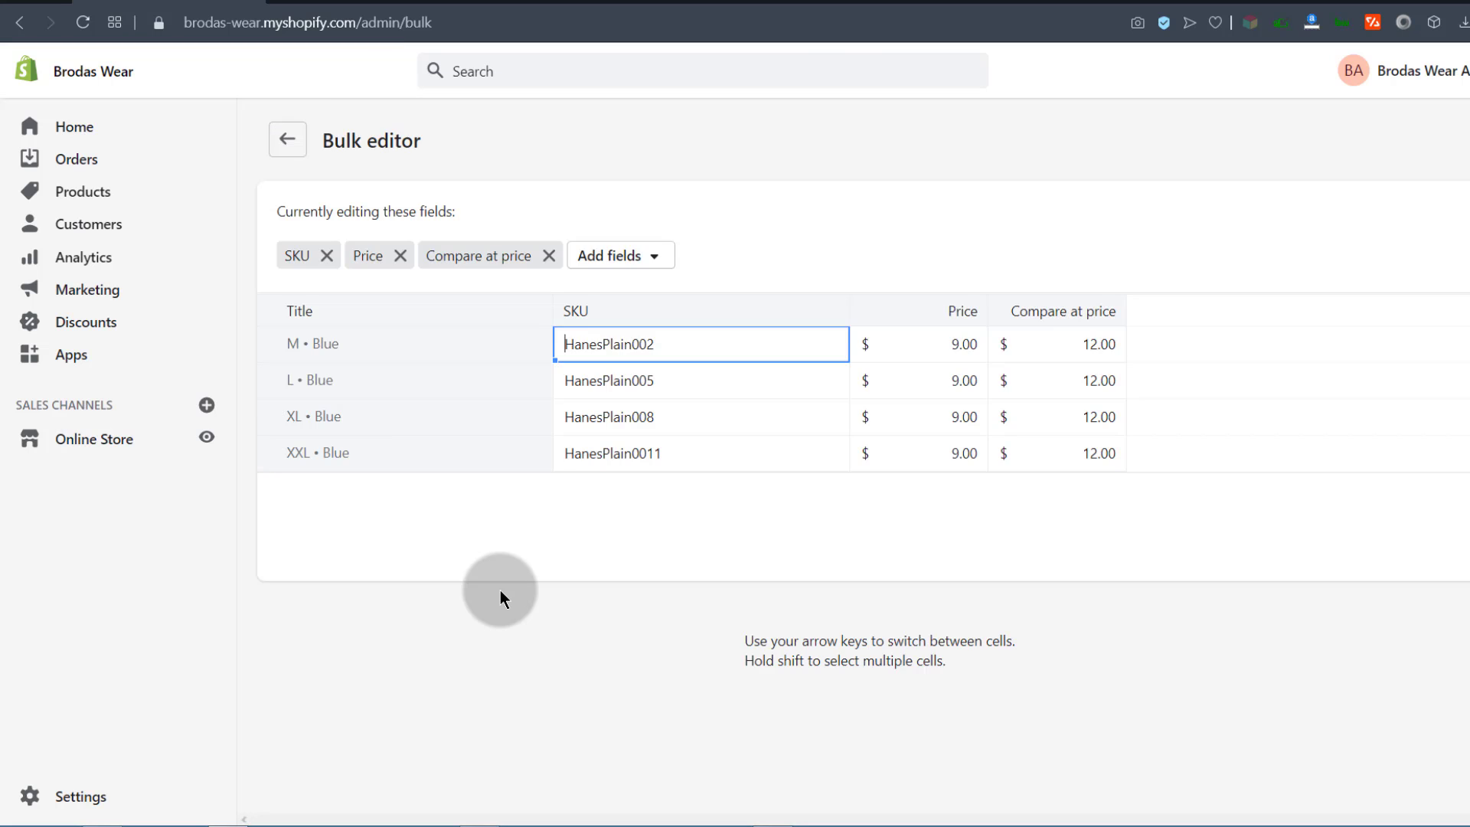
# - Change the M Blue variant's SKU to HanesPlainBlue002, save it and return to the product
pyautogui.click(633, 344)
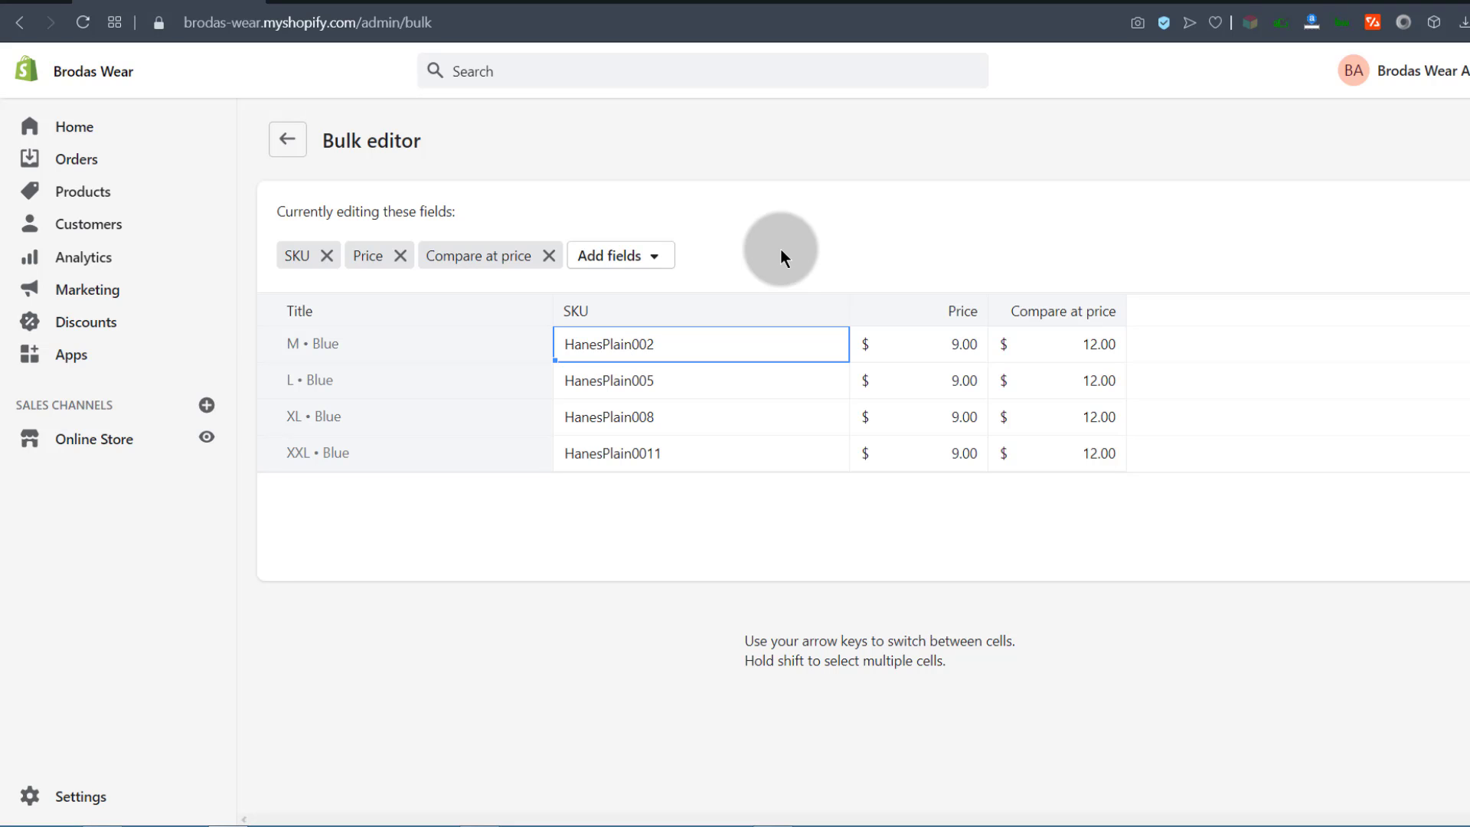
pyautogui.write('Blue')
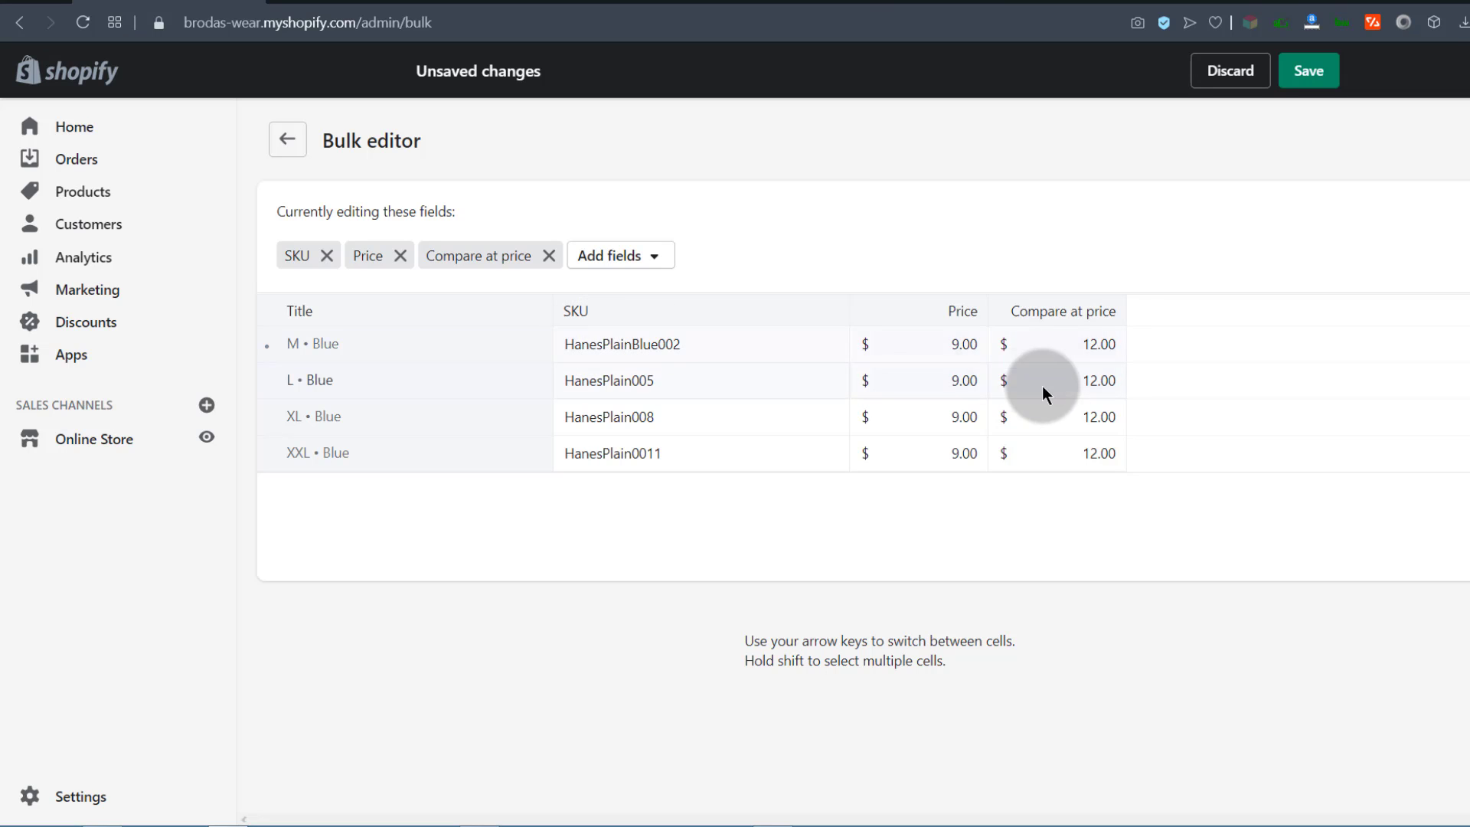
pyautogui.click(1311, 71)
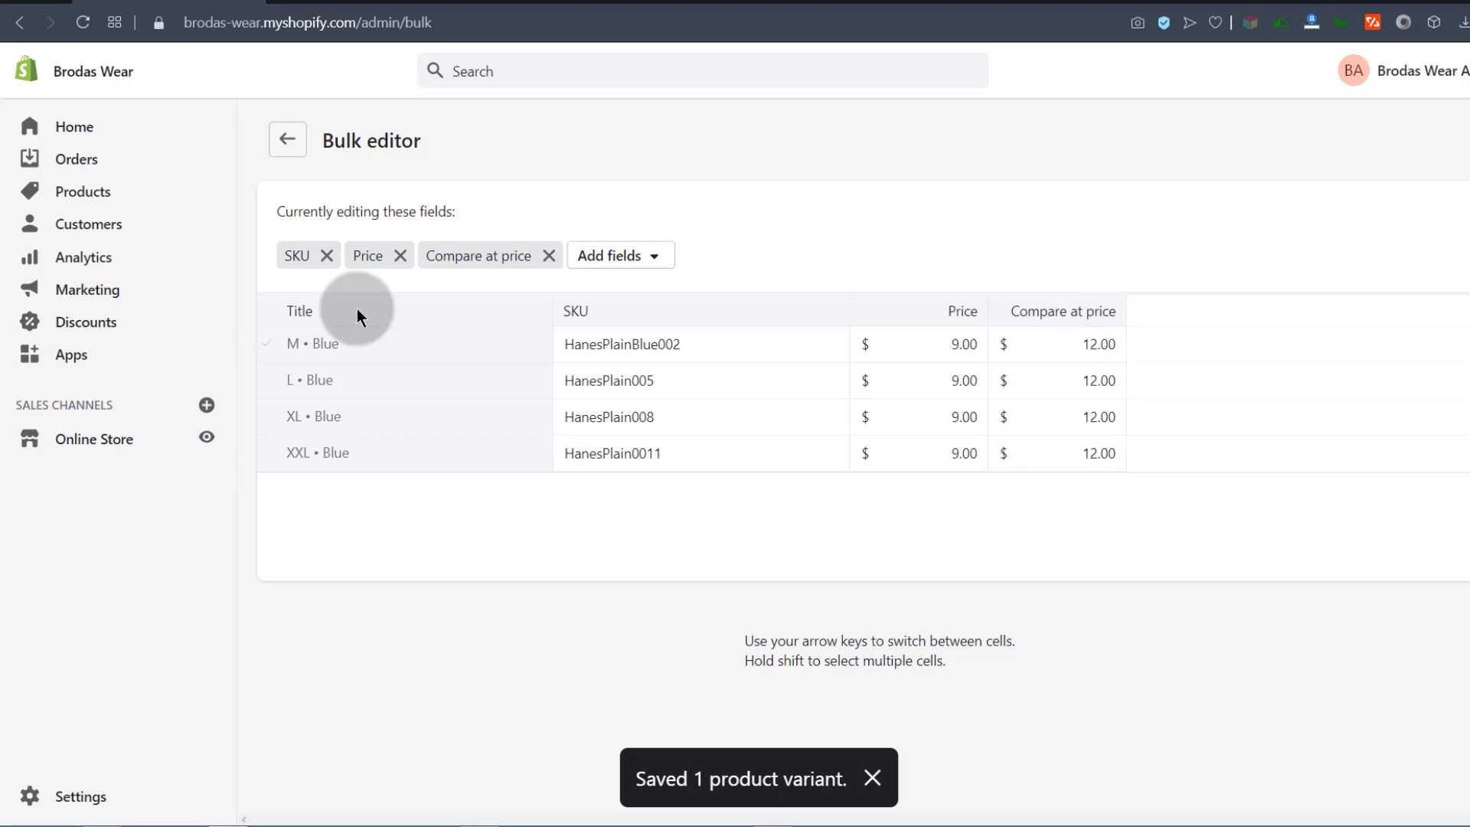
pyautogui.click(289, 138)
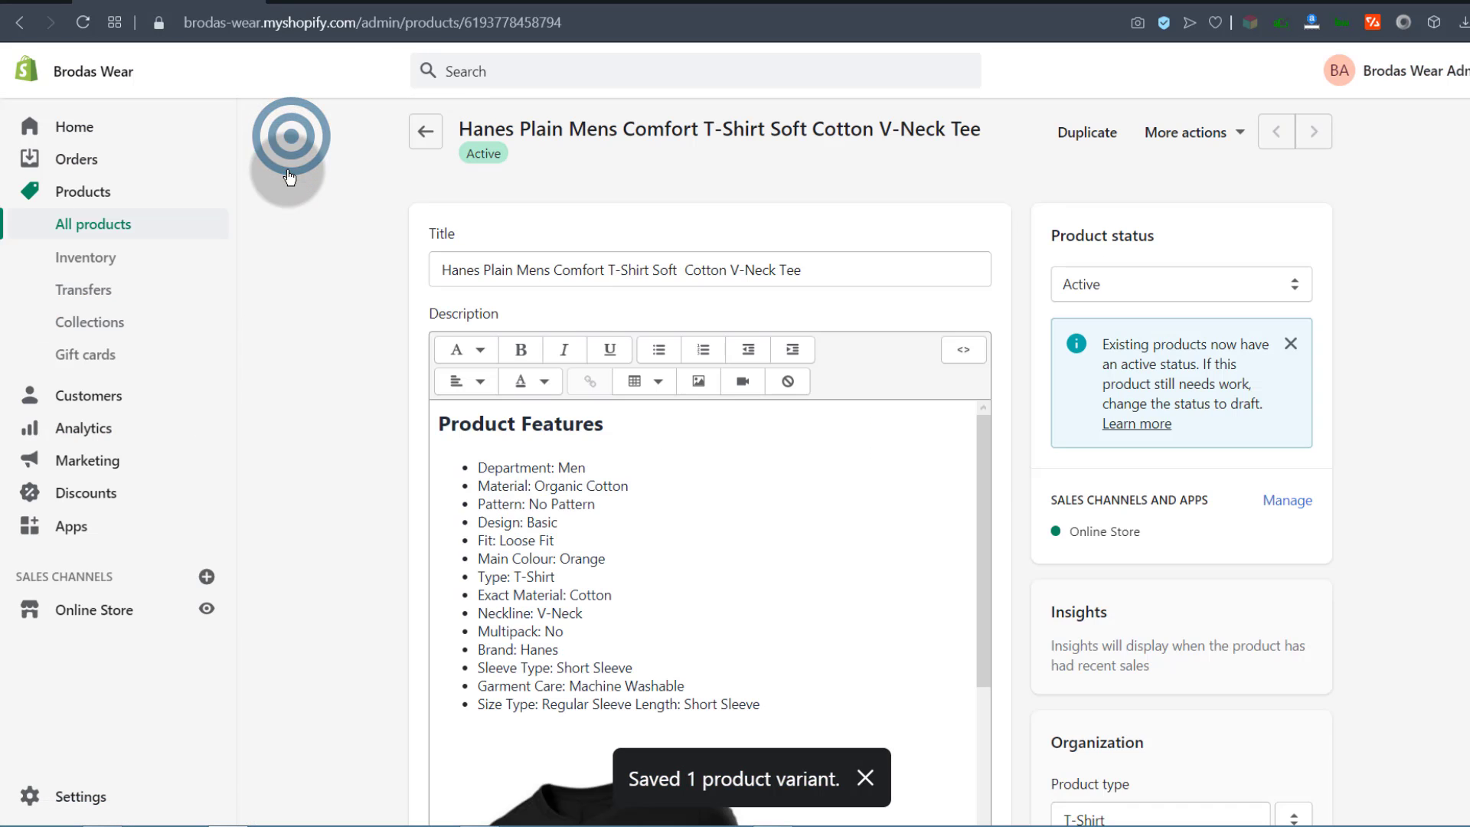
# - Assign the existing blue T-shirt picture to all Blue variants at once and save the product
pyautogui.scroll(-5, 565, 492)
pyautogui.scroll(-12, 352, 498)
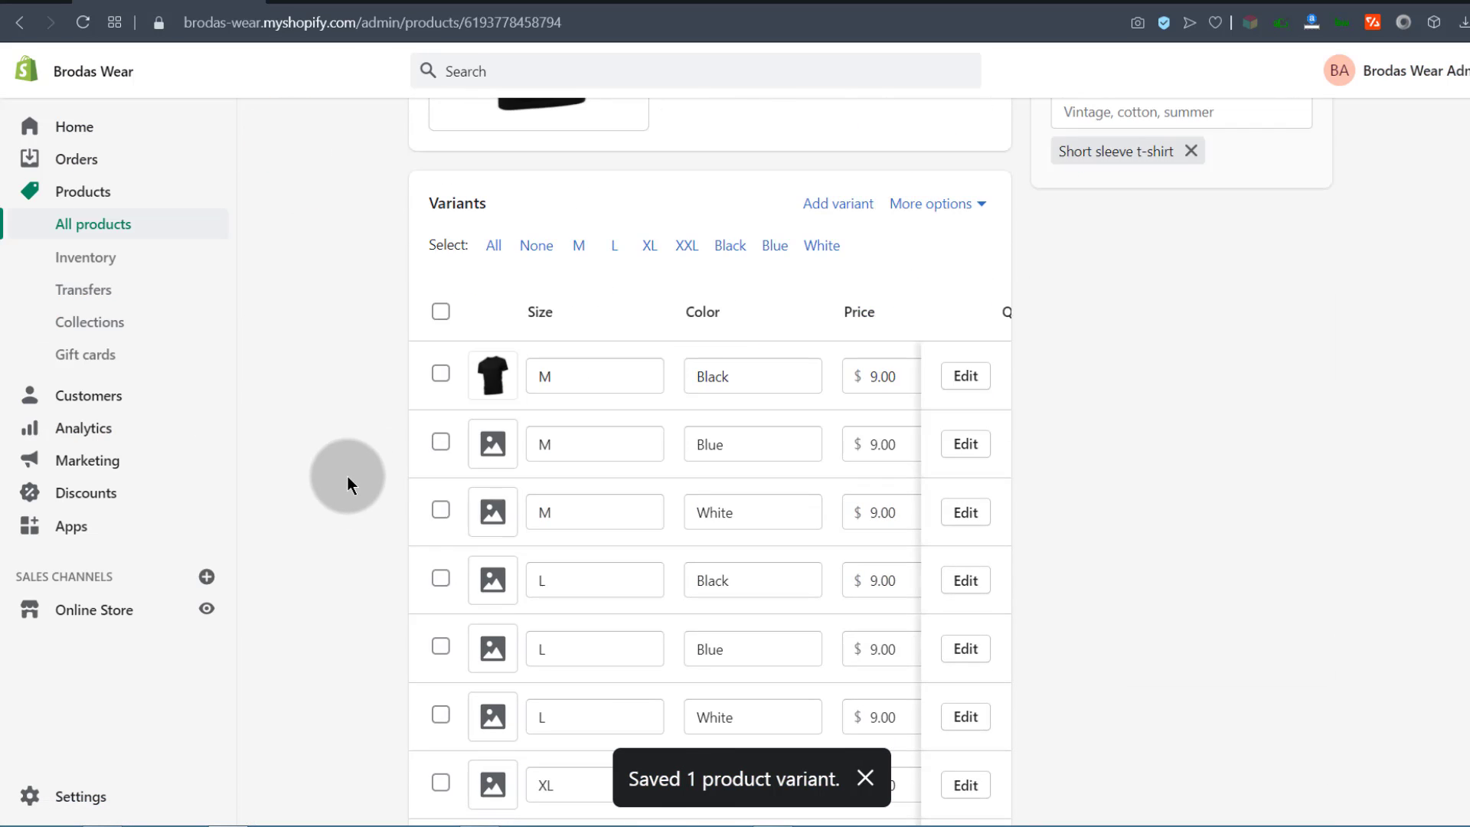
pyautogui.click(727, 246)
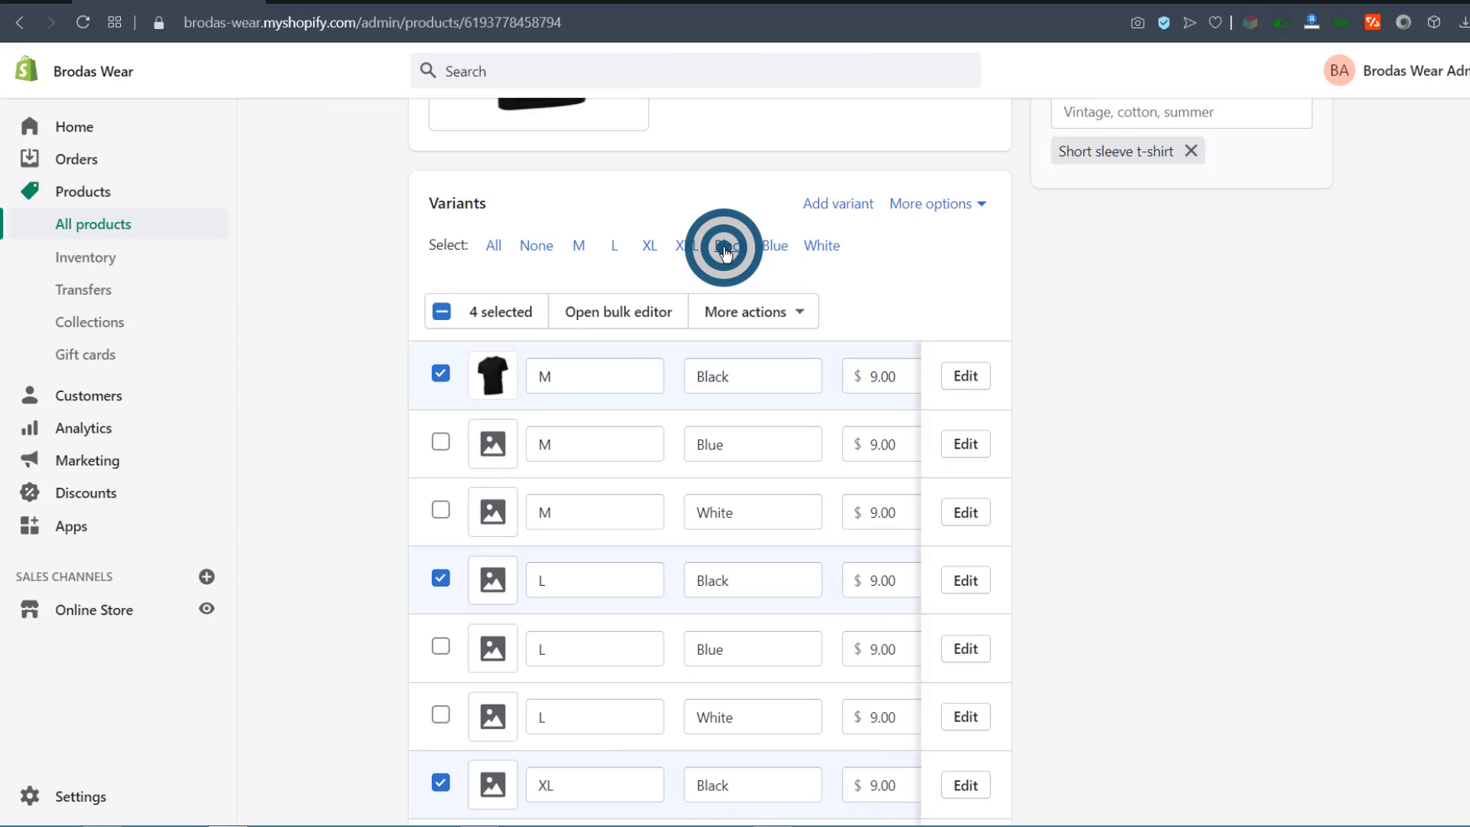
pyautogui.click(777, 247)
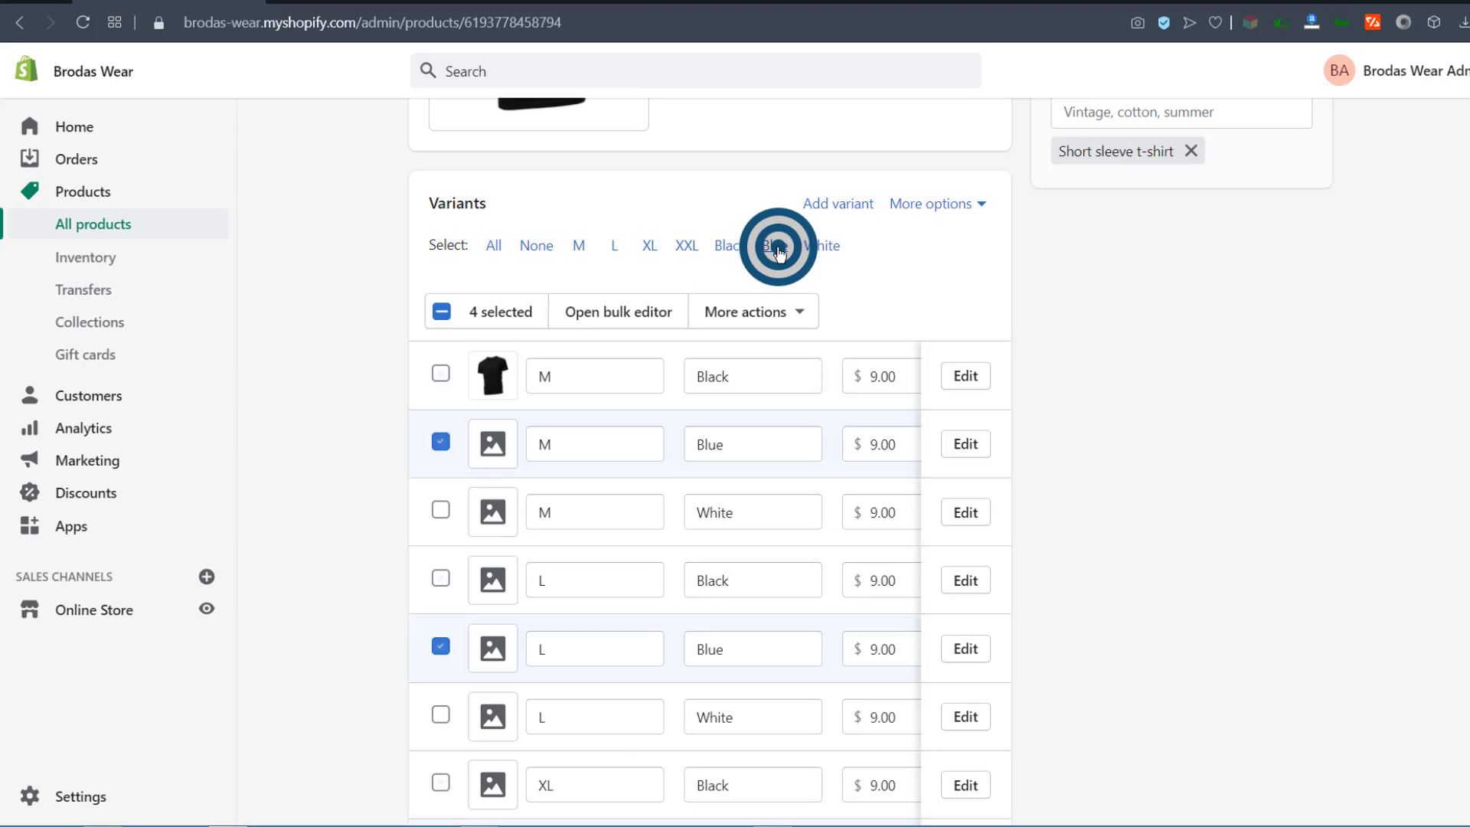
pyautogui.click(802, 313)
pyautogui.click(804, 315)
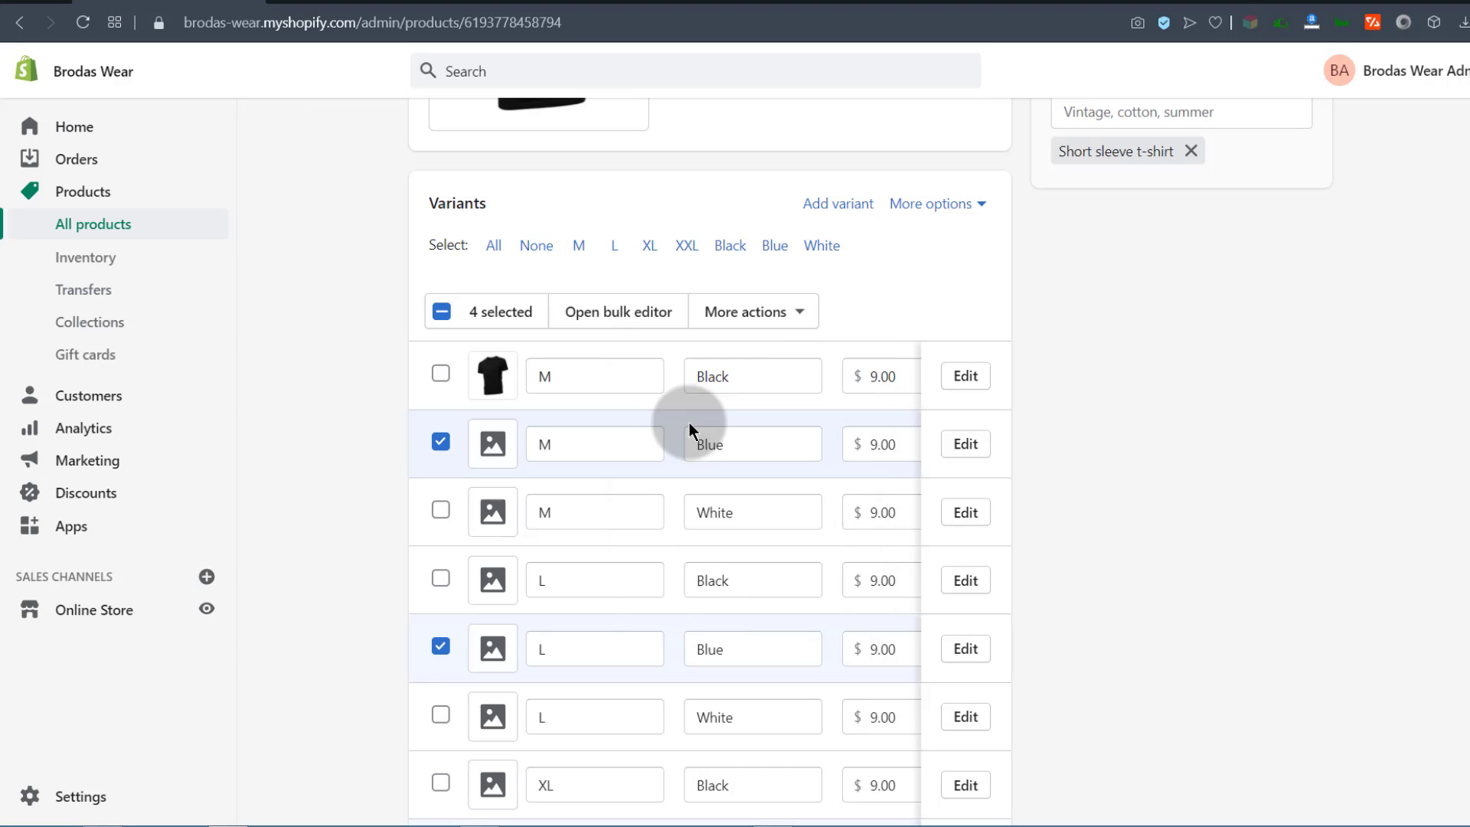
pyautogui.click(798, 315)
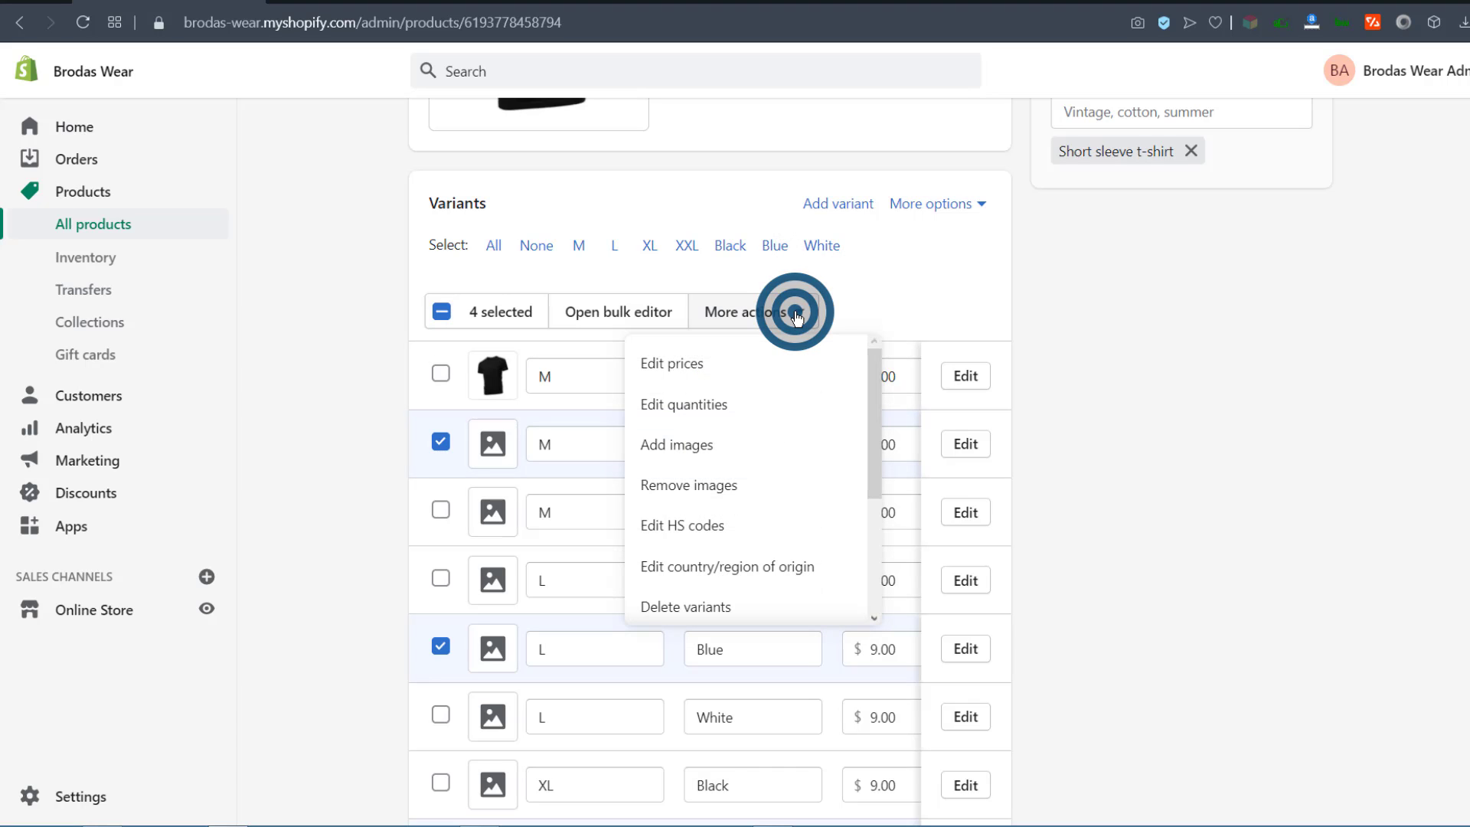
pyautogui.click(679, 444)
pyautogui.click(961, 457)
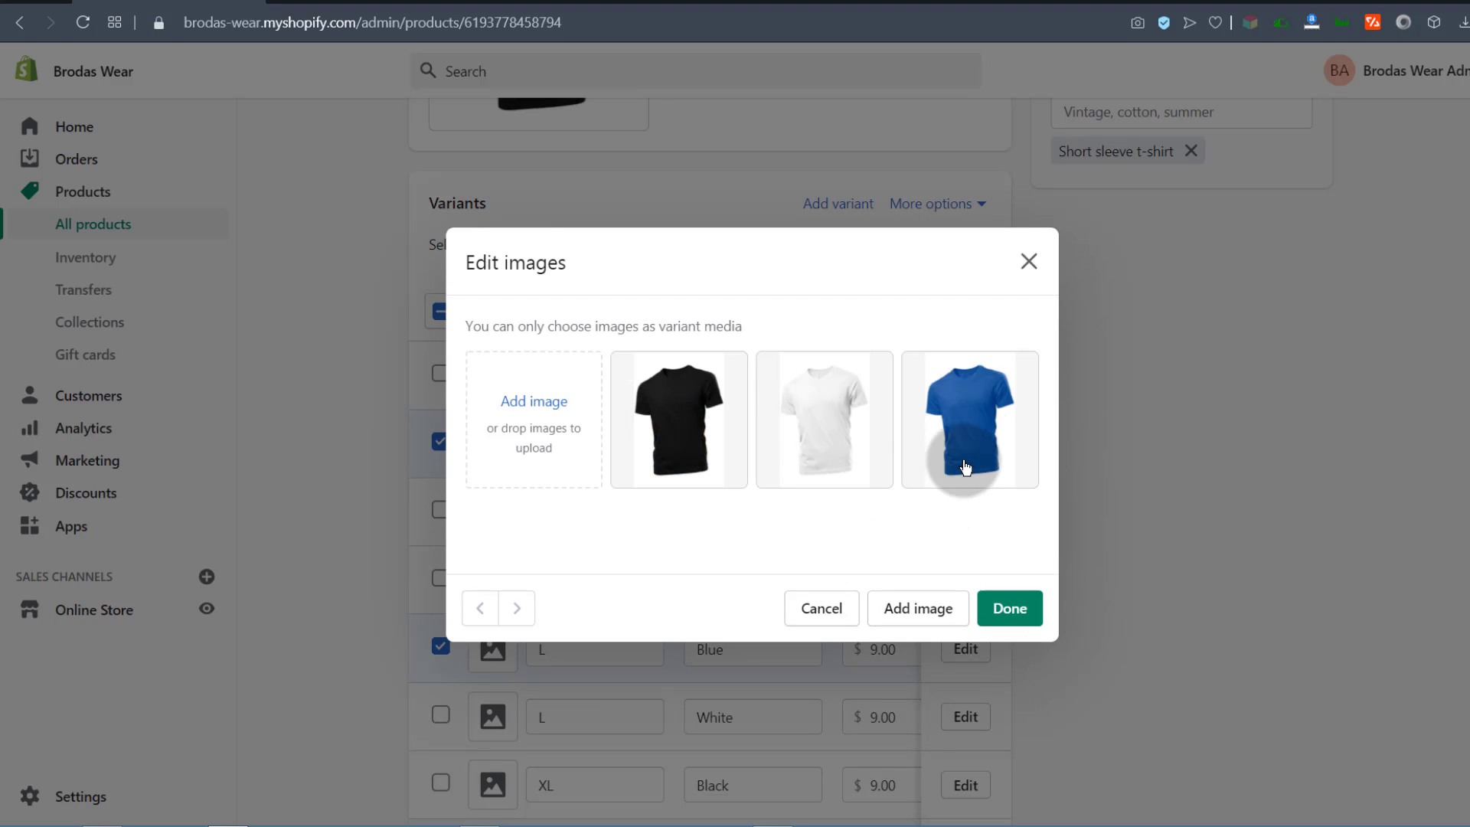
pyautogui.click(1015, 609)
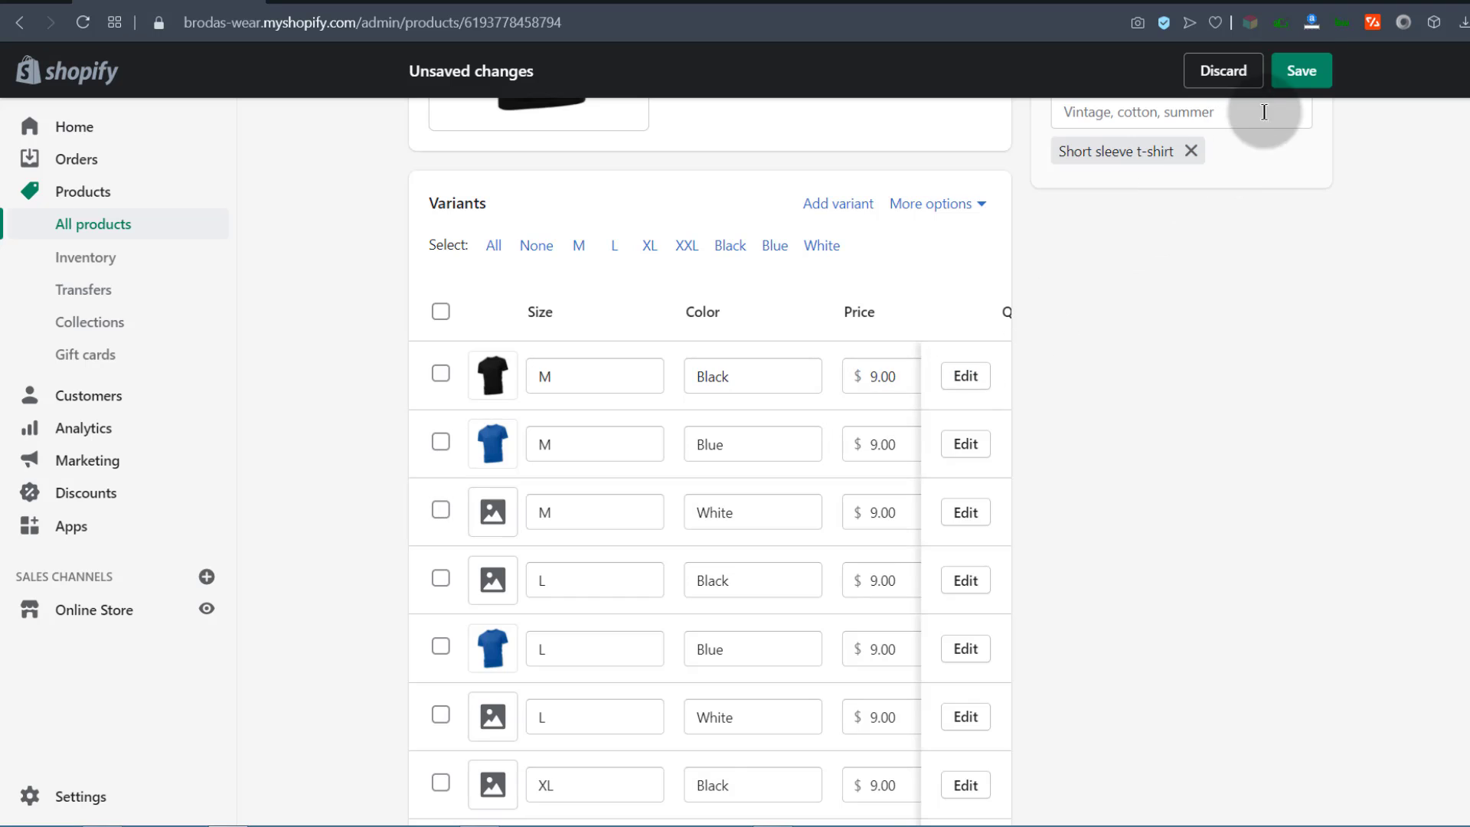
pyautogui.click(1304, 69)
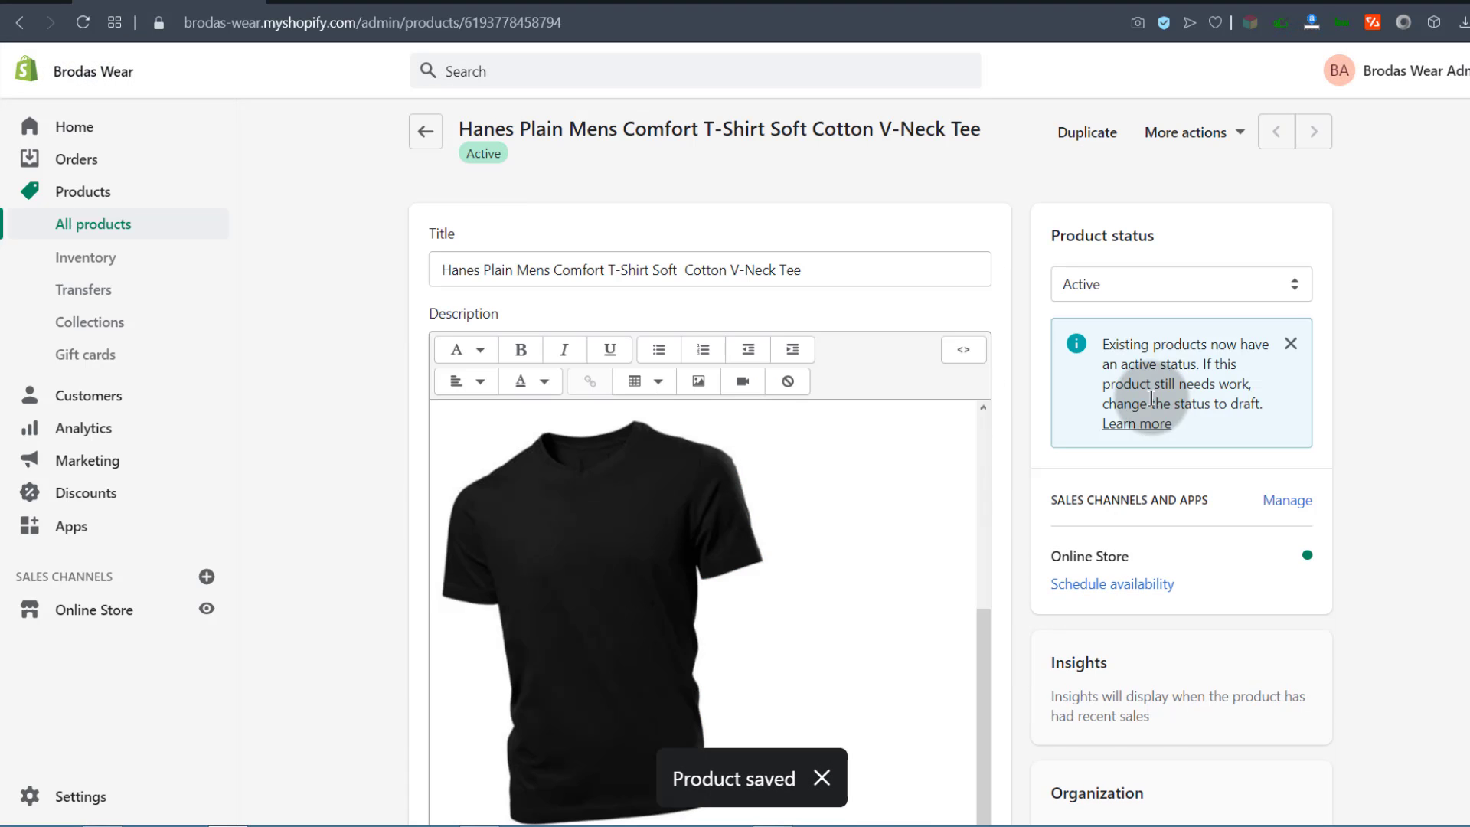
# - Assign the blue T-shirt picture to all White variants at once and save the product
pyautogui.scroll(-15, 766, 506)
pyautogui.scroll(-3, 766, 509)
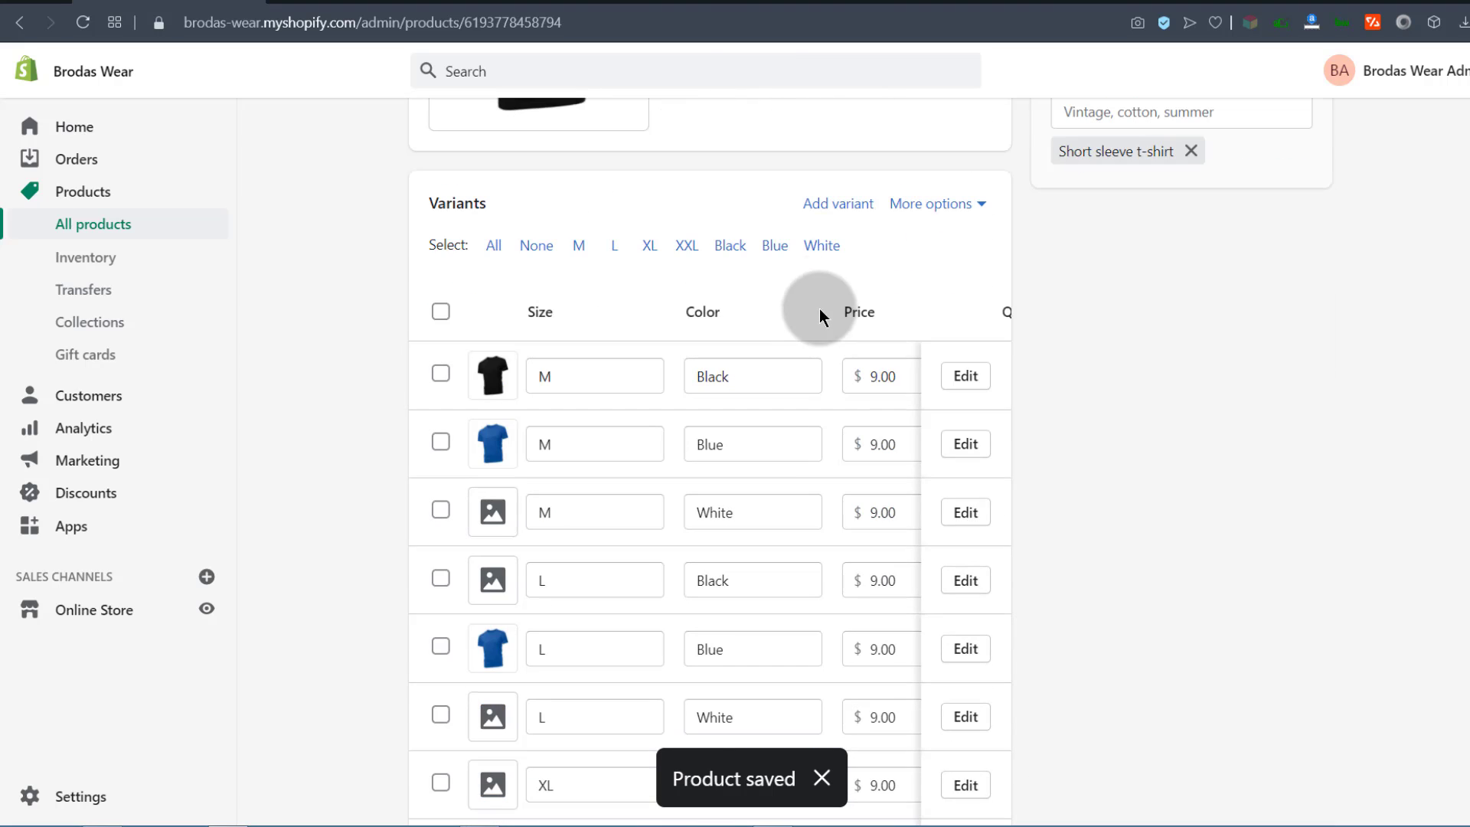
pyautogui.click(834, 247)
pyautogui.click(797, 309)
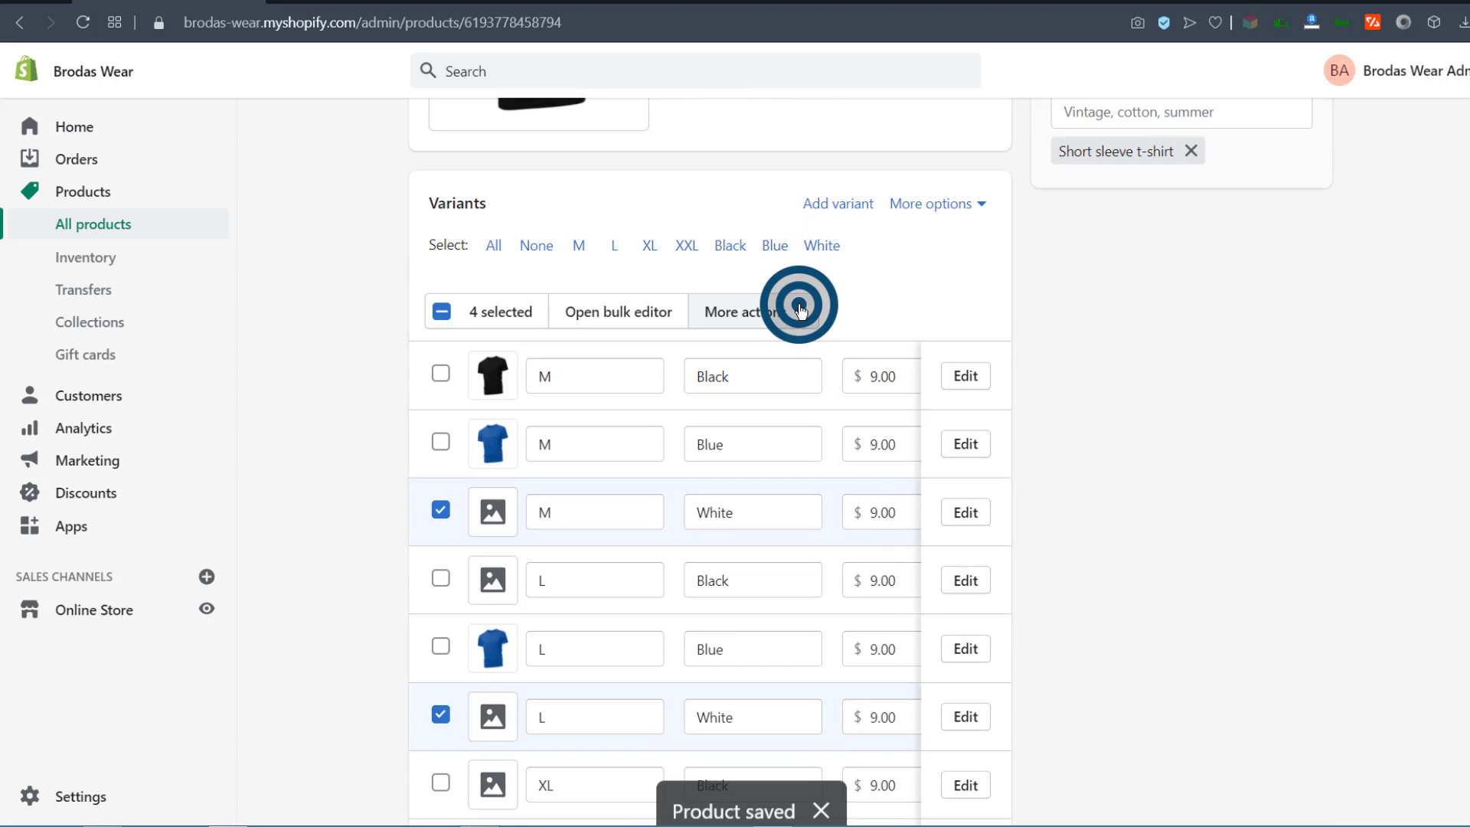
pyautogui.click(687, 454)
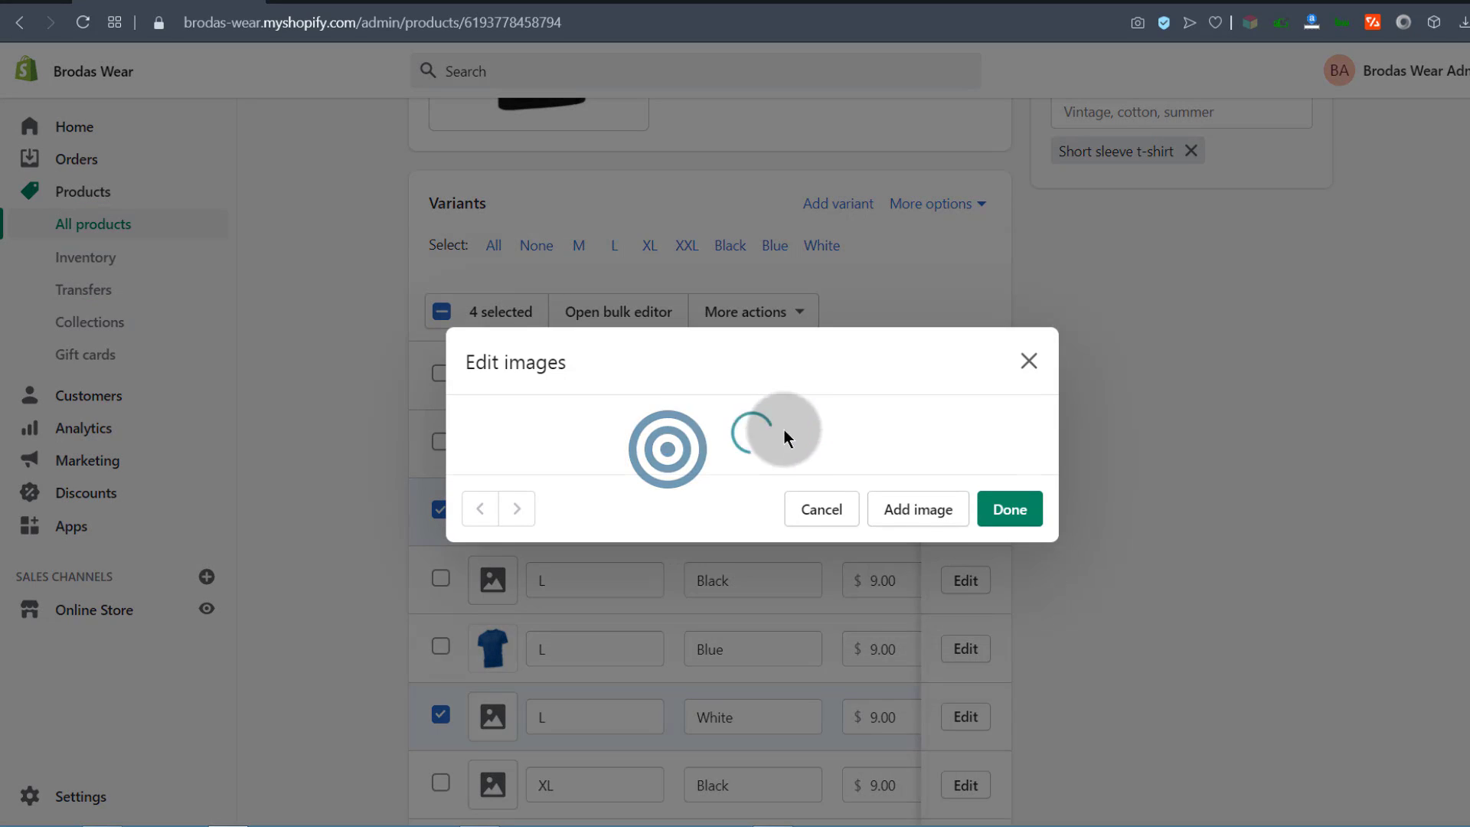
pyautogui.click(979, 403)
pyautogui.click(1012, 611)
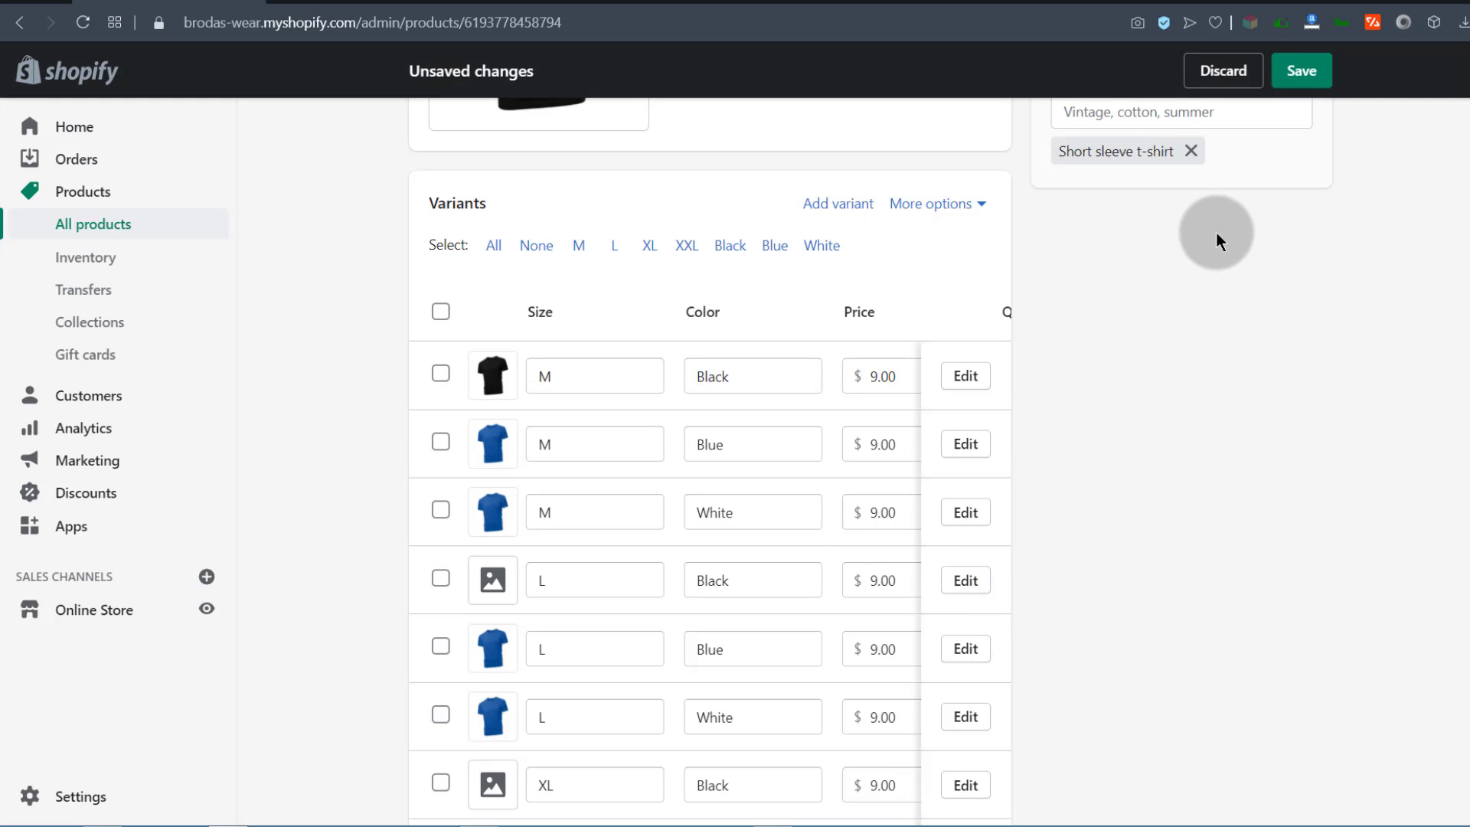
pyautogui.click(1302, 76)
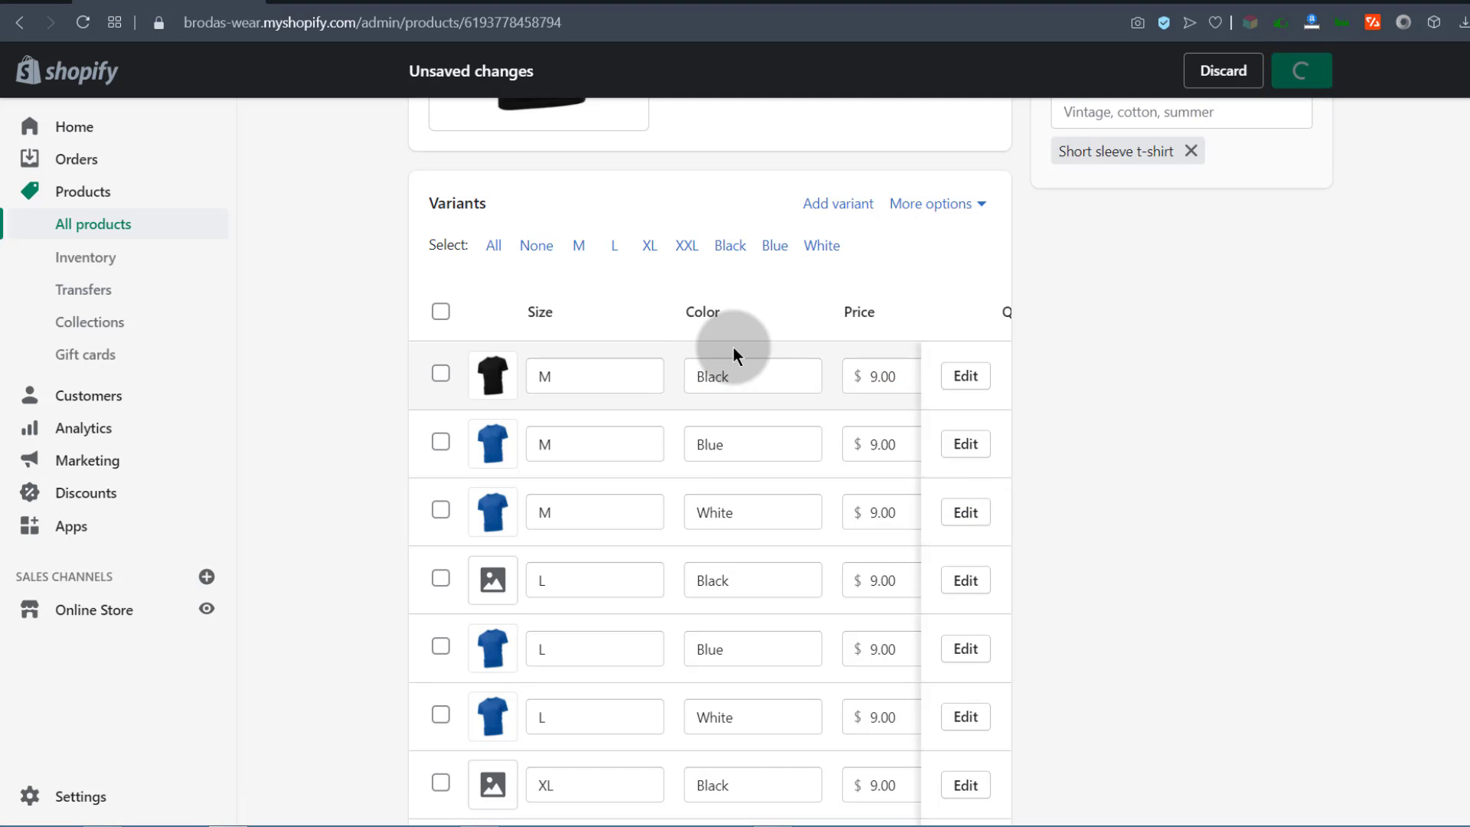
# - Try to assign an image to all Black variants at once
pyautogui.scroll(-12, 735, 258)
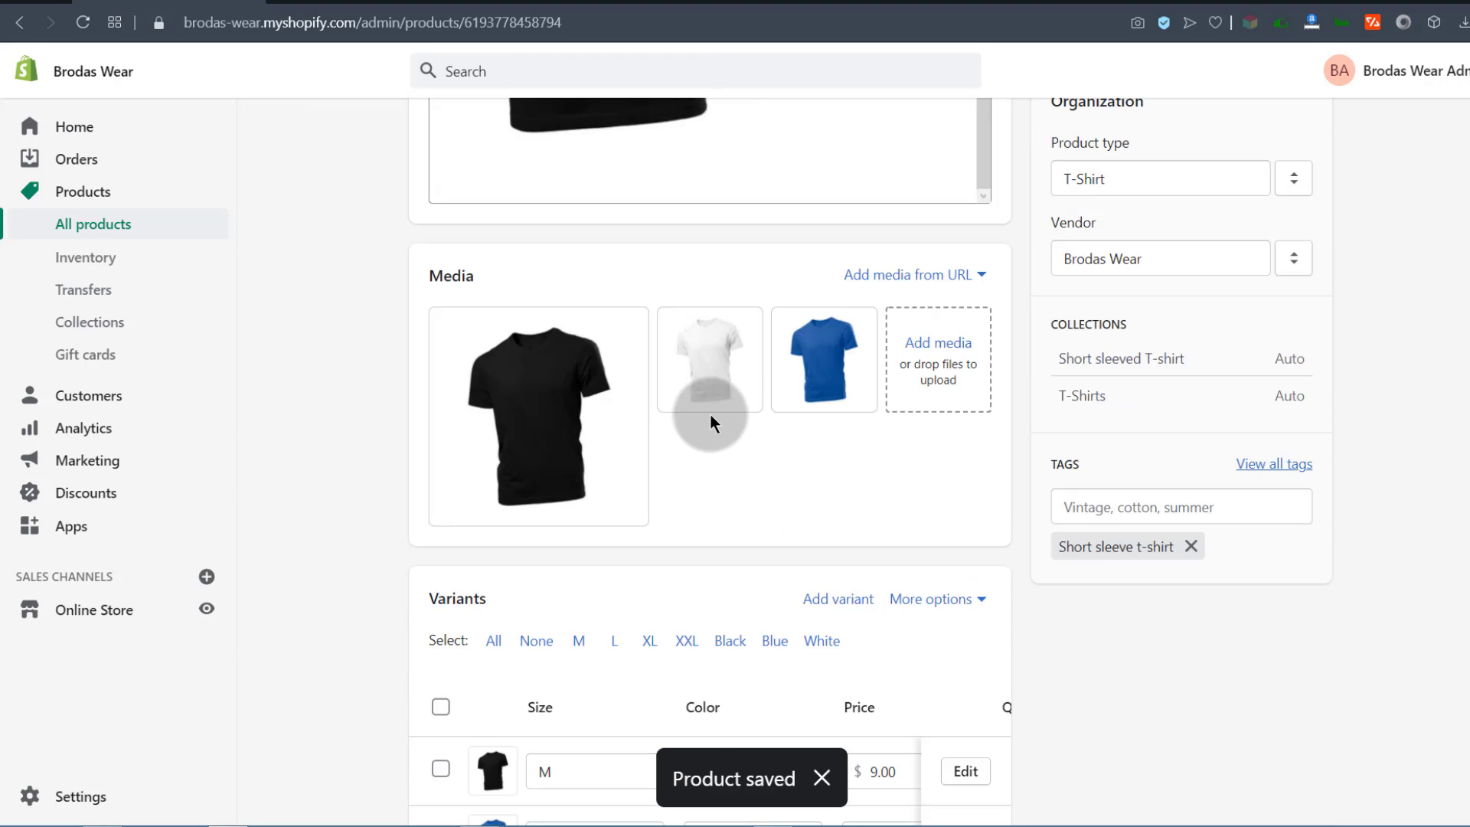
pyautogui.click(725, 347)
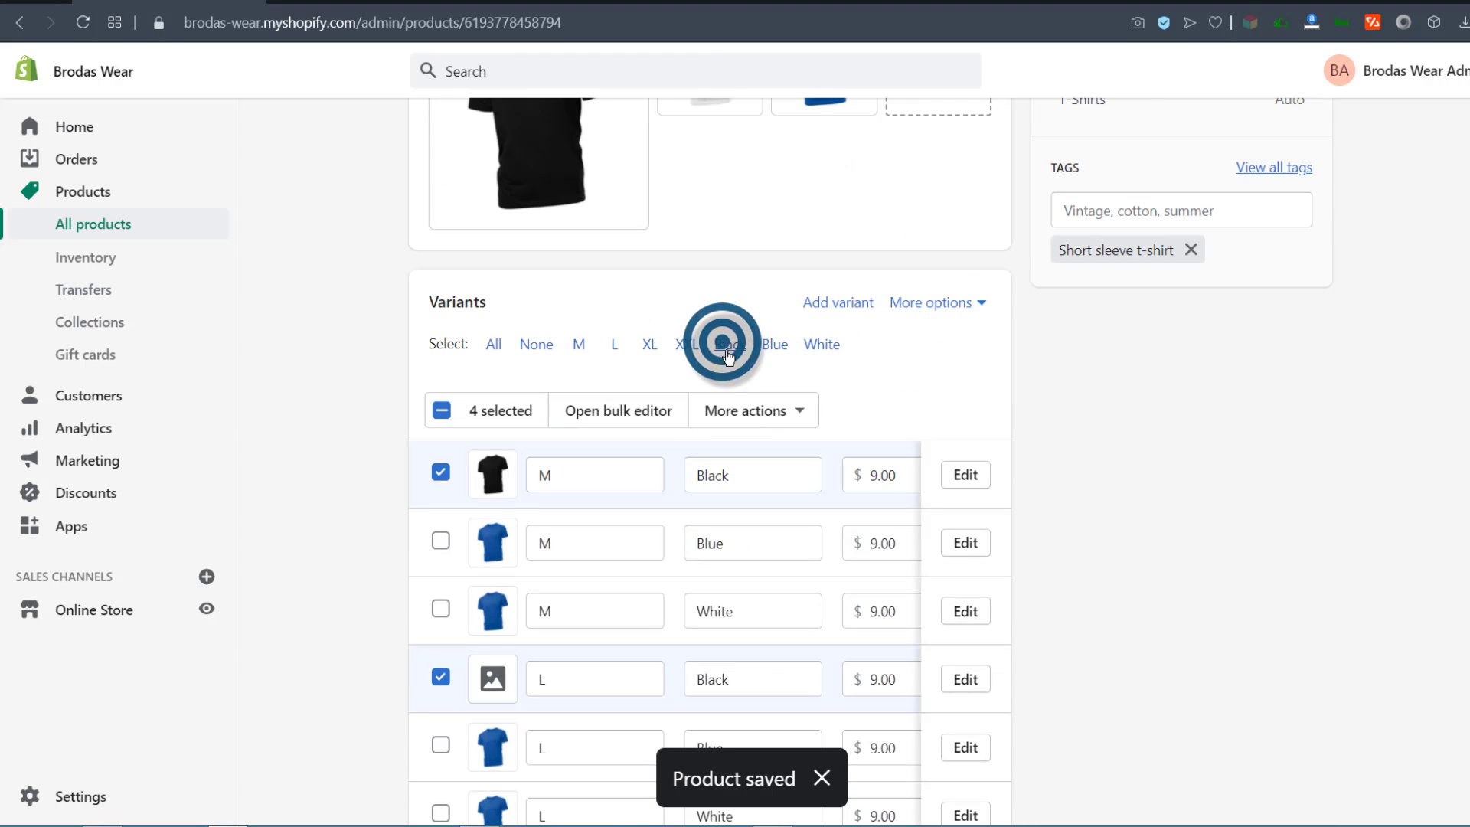
pyautogui.click(794, 405)
pyautogui.click(663, 544)
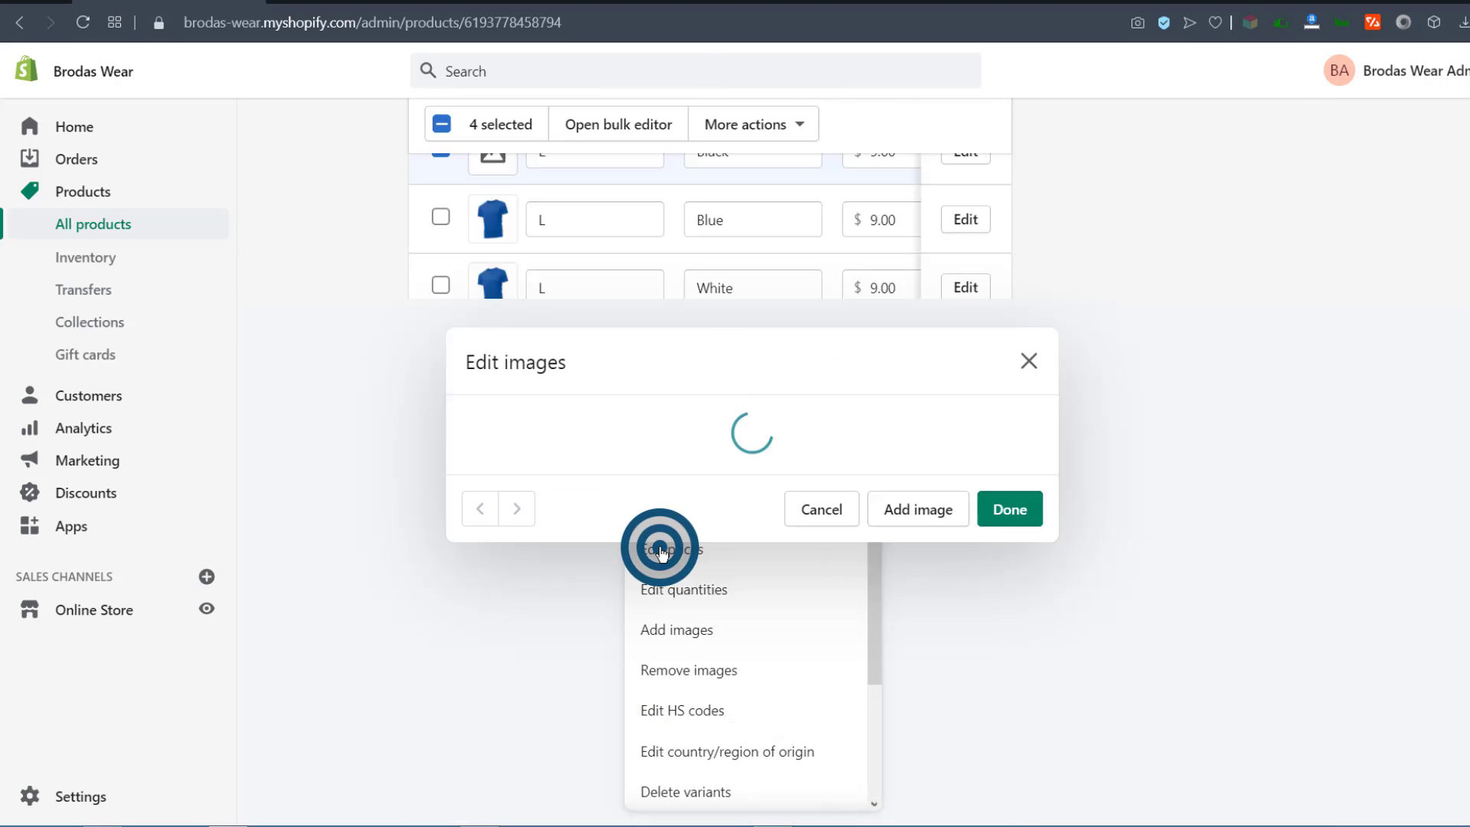
pyautogui.click(1009, 634)
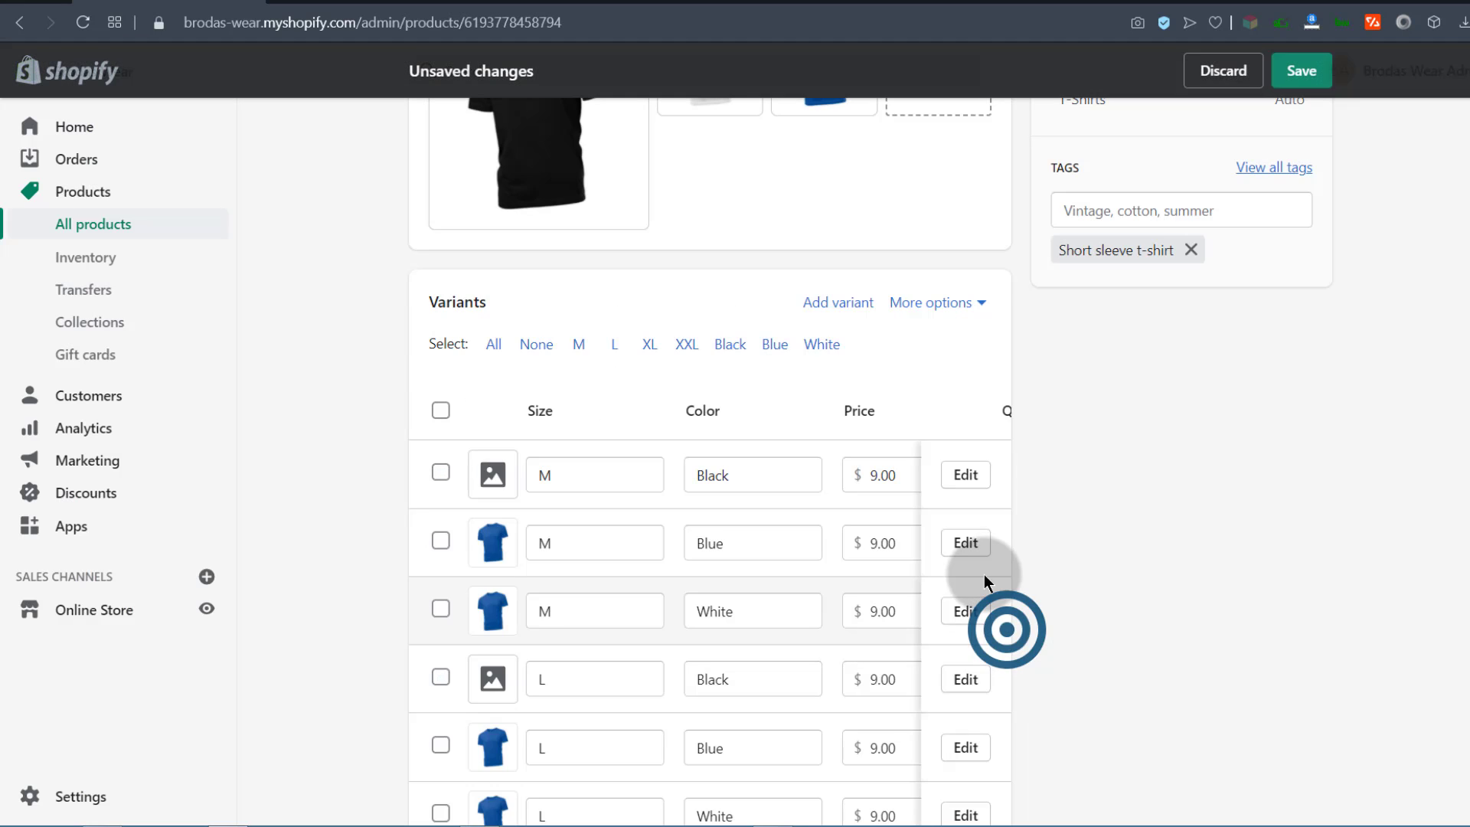
# - Switch to the T-shirt's storefront page and reload it to check the size and color options
pyautogui.scroll(12, 1072, 475)
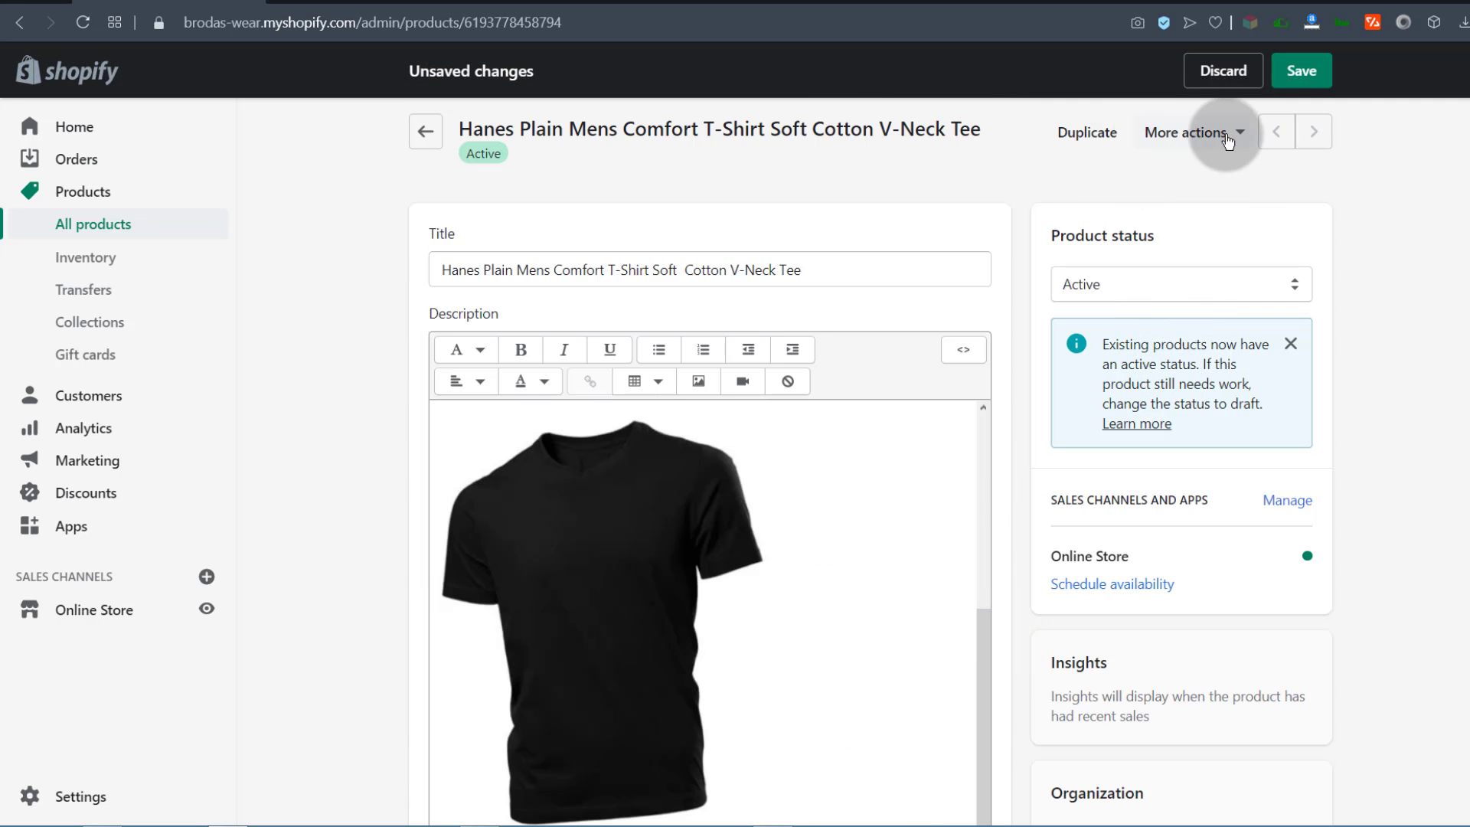
pyautogui.click(346, 3)
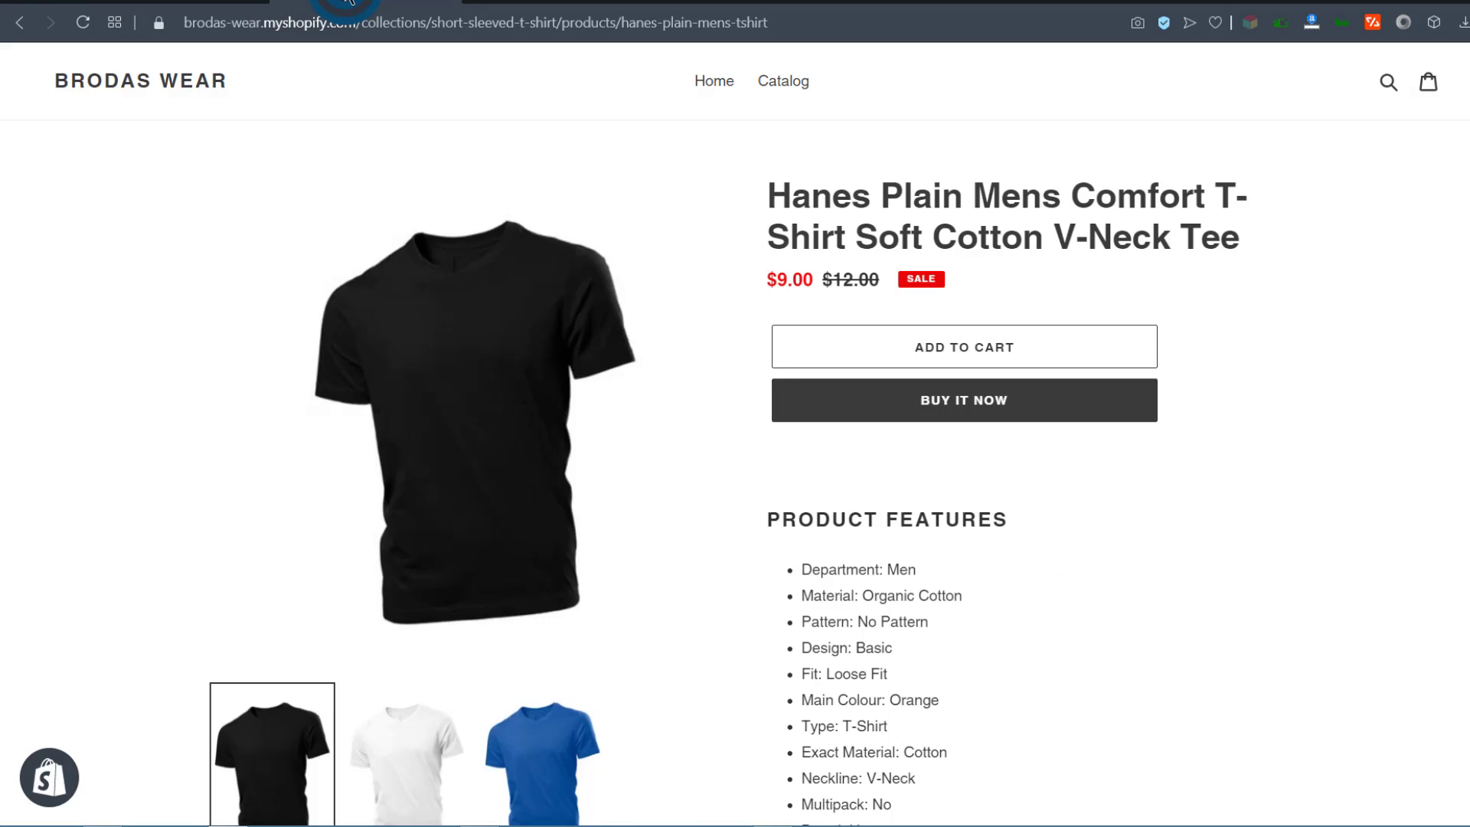
pyautogui.click(85, 25)
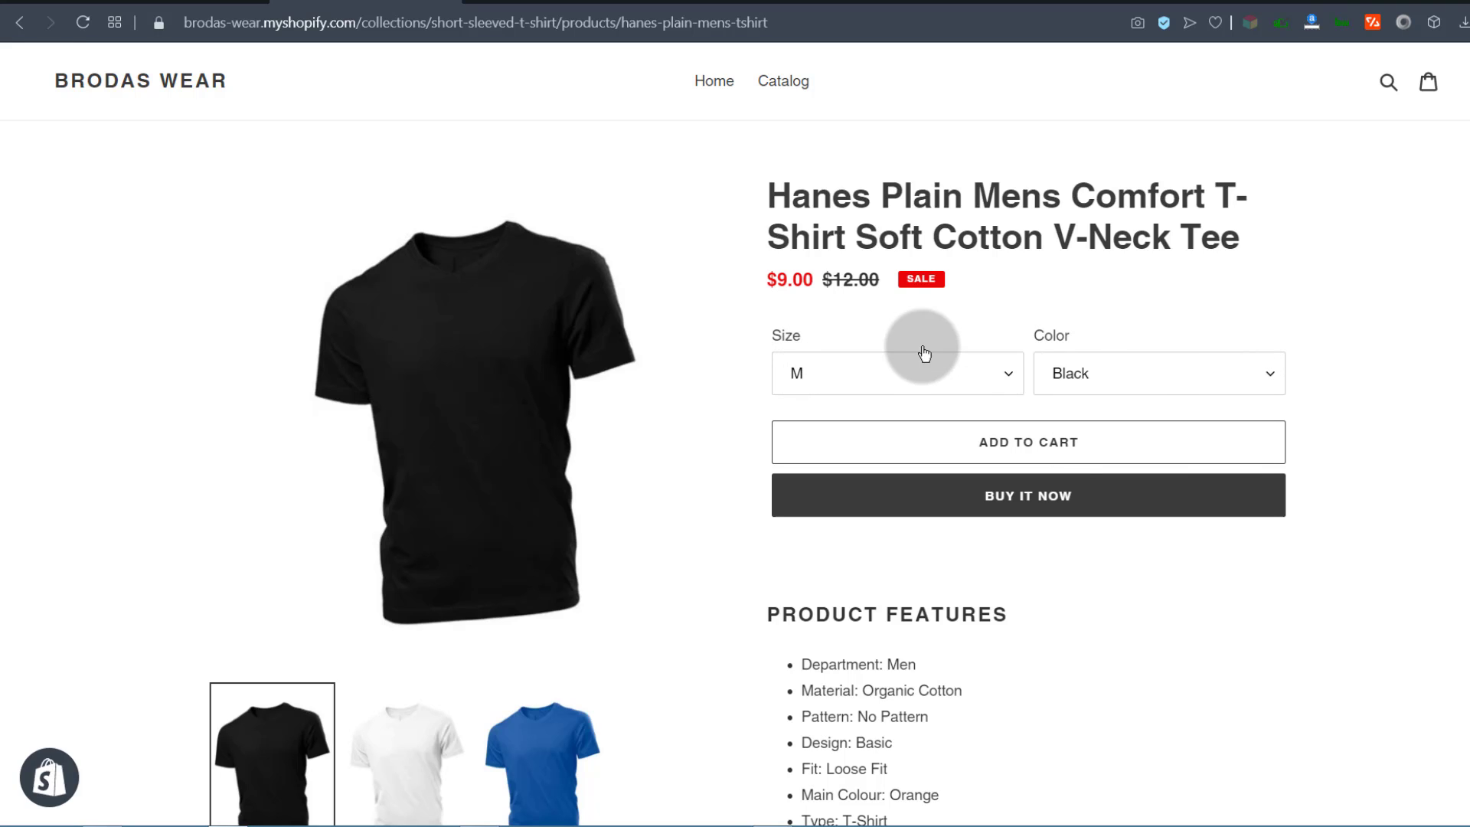
# - Preview the L size in Blue and the XL size in White on the storefront page to check their pictures
pyautogui.click(894, 373)
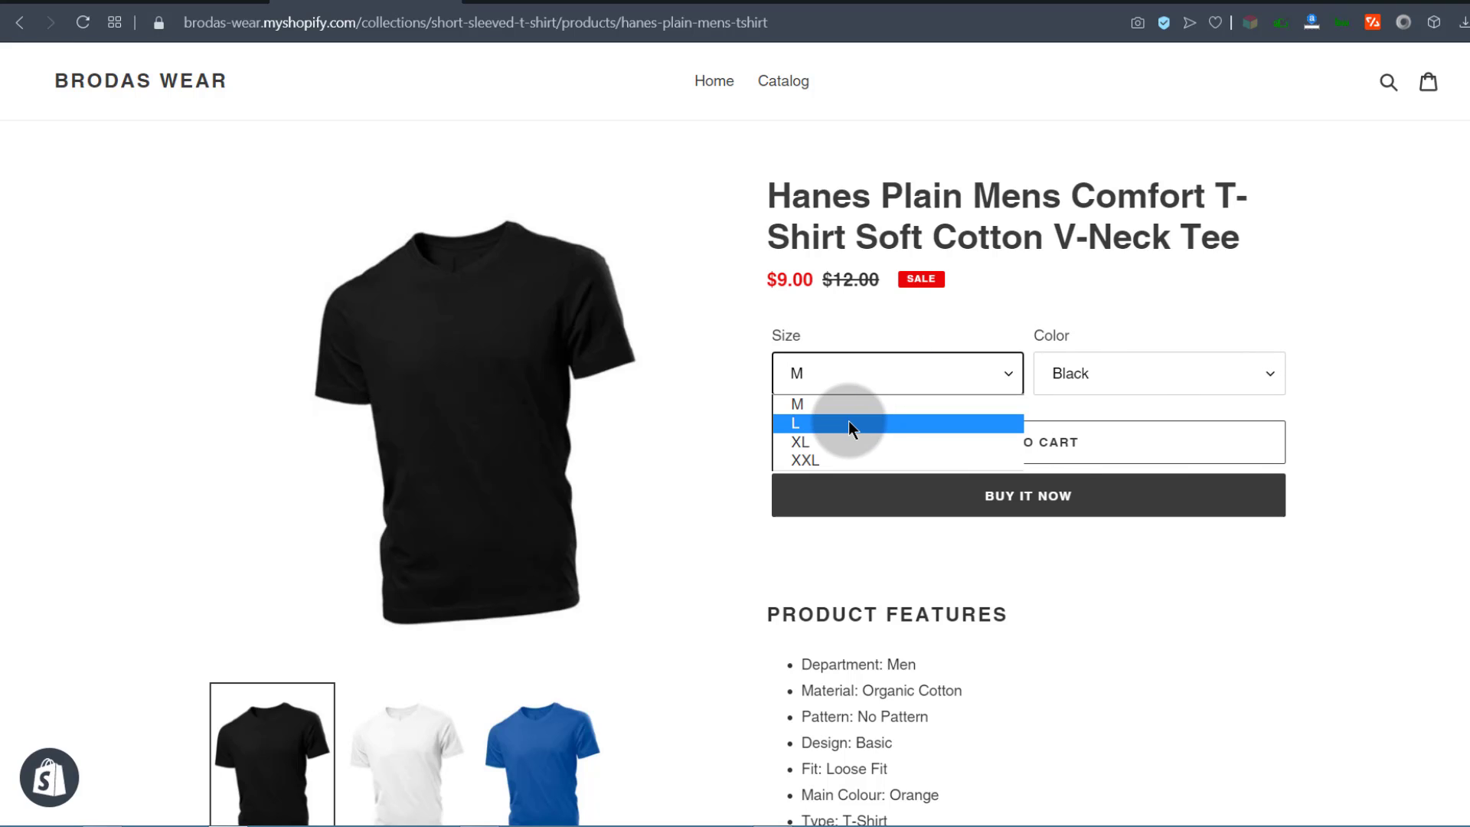
pyautogui.click(810, 424)
pyautogui.click(1106, 371)
pyautogui.click(1104, 424)
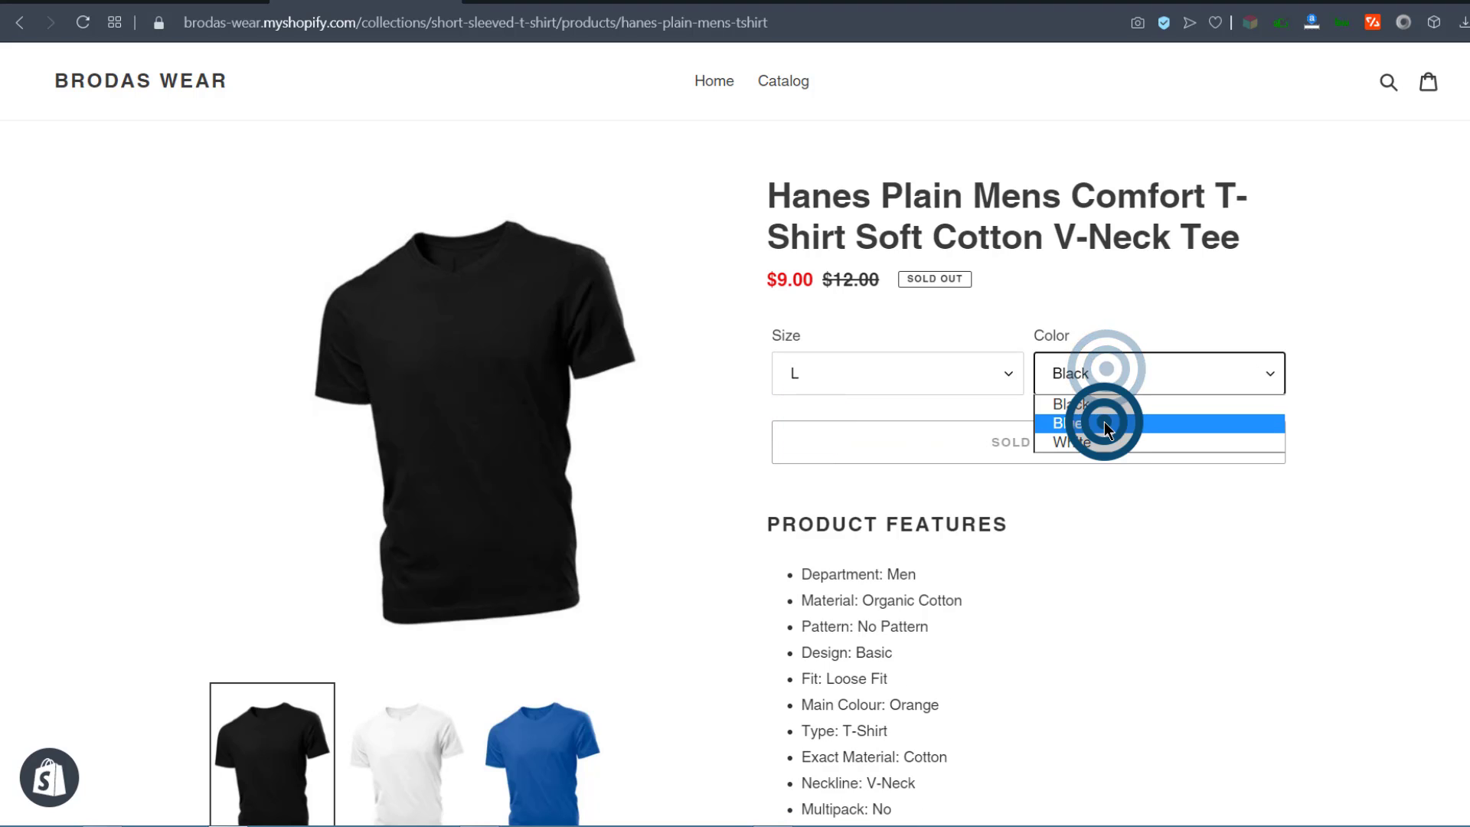
pyautogui.click(850, 374)
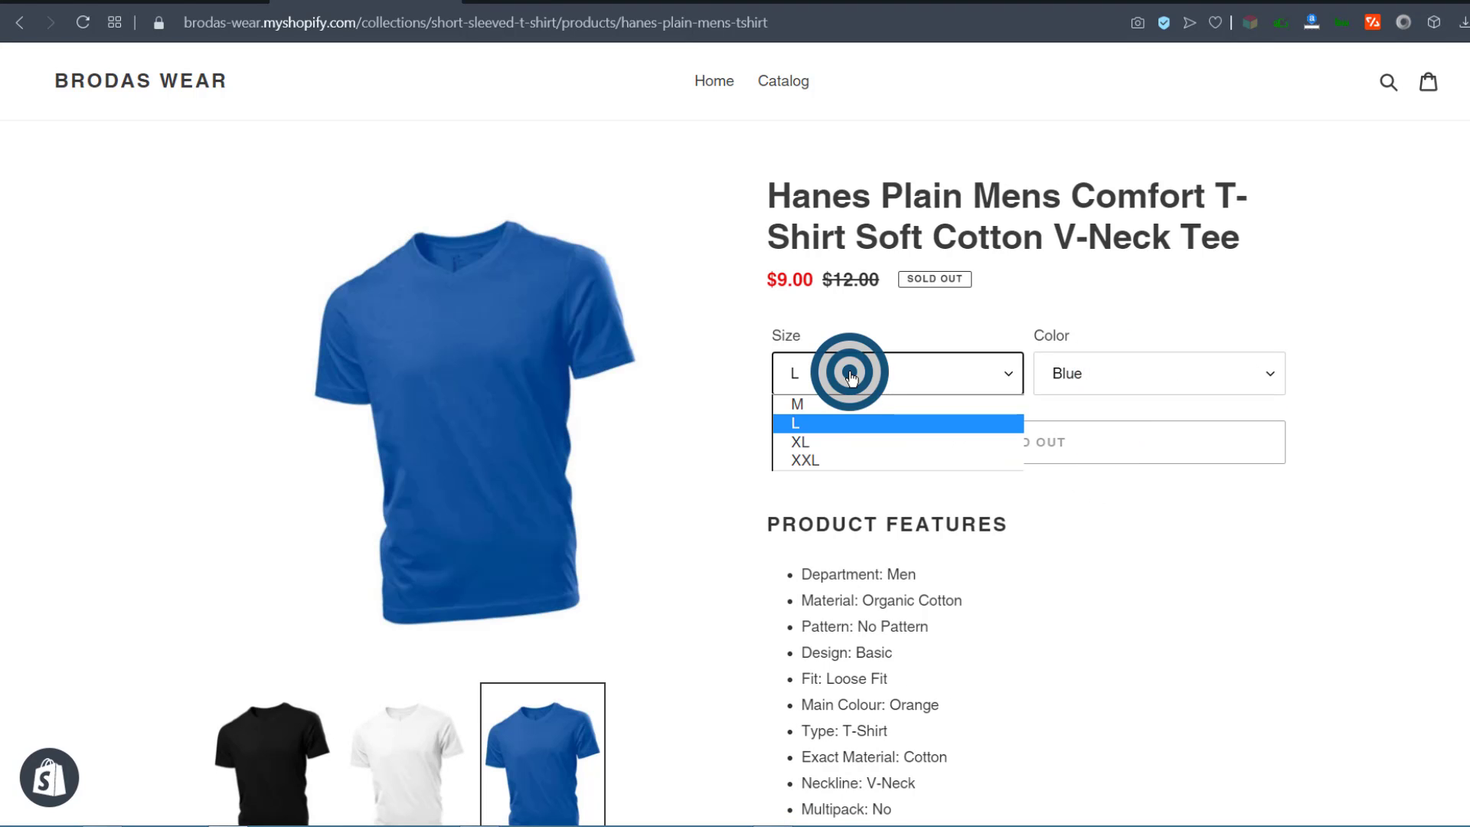
pyautogui.click(827, 443)
pyautogui.click(1134, 375)
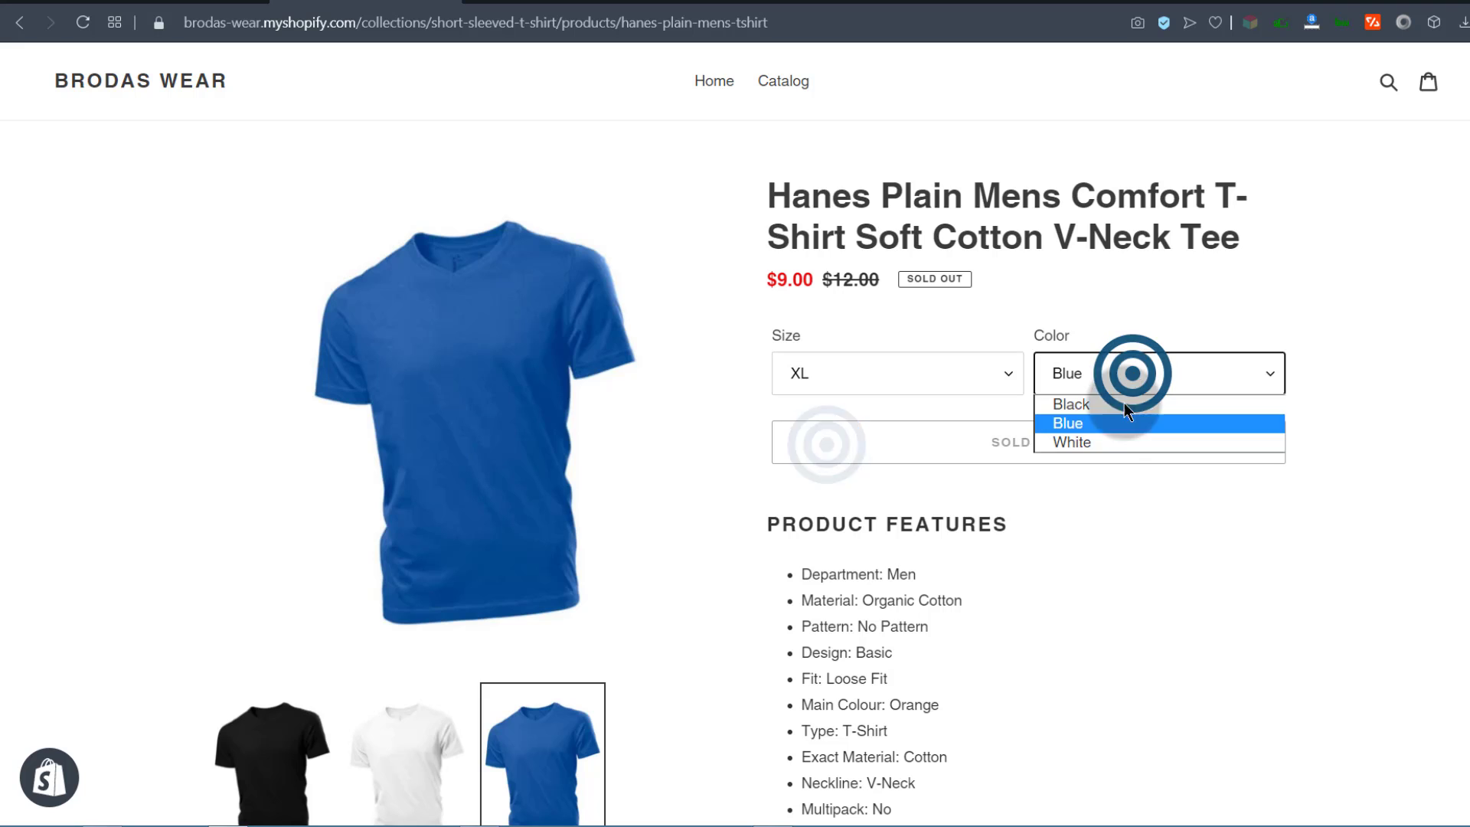
pyautogui.click(1100, 442)
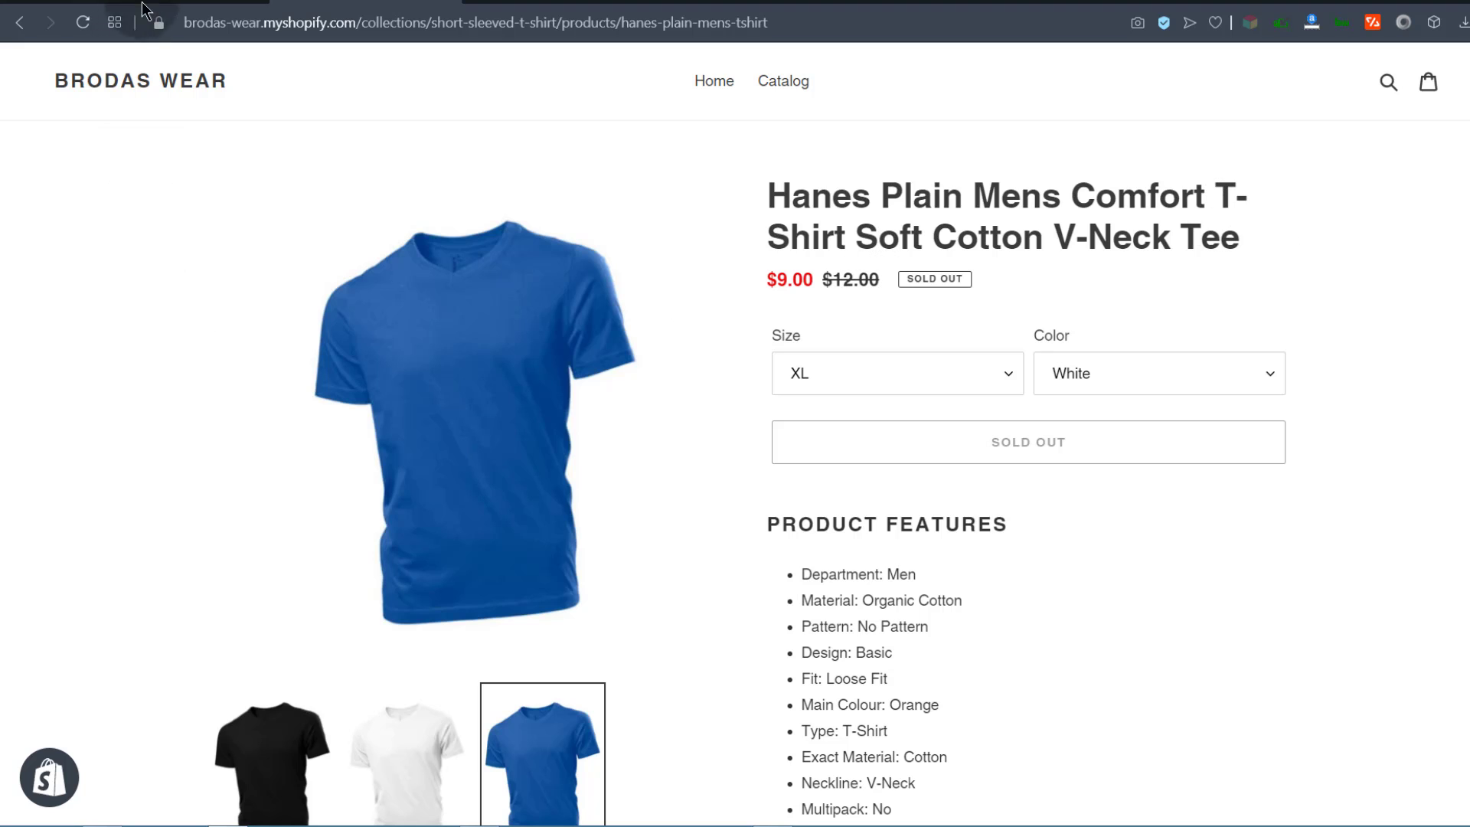
# - In the product admin, assign the white T-shirt picture to all White variants at once and save the product
pyautogui.click(178, 2)
pyautogui.scroll(-10, 696, 528)
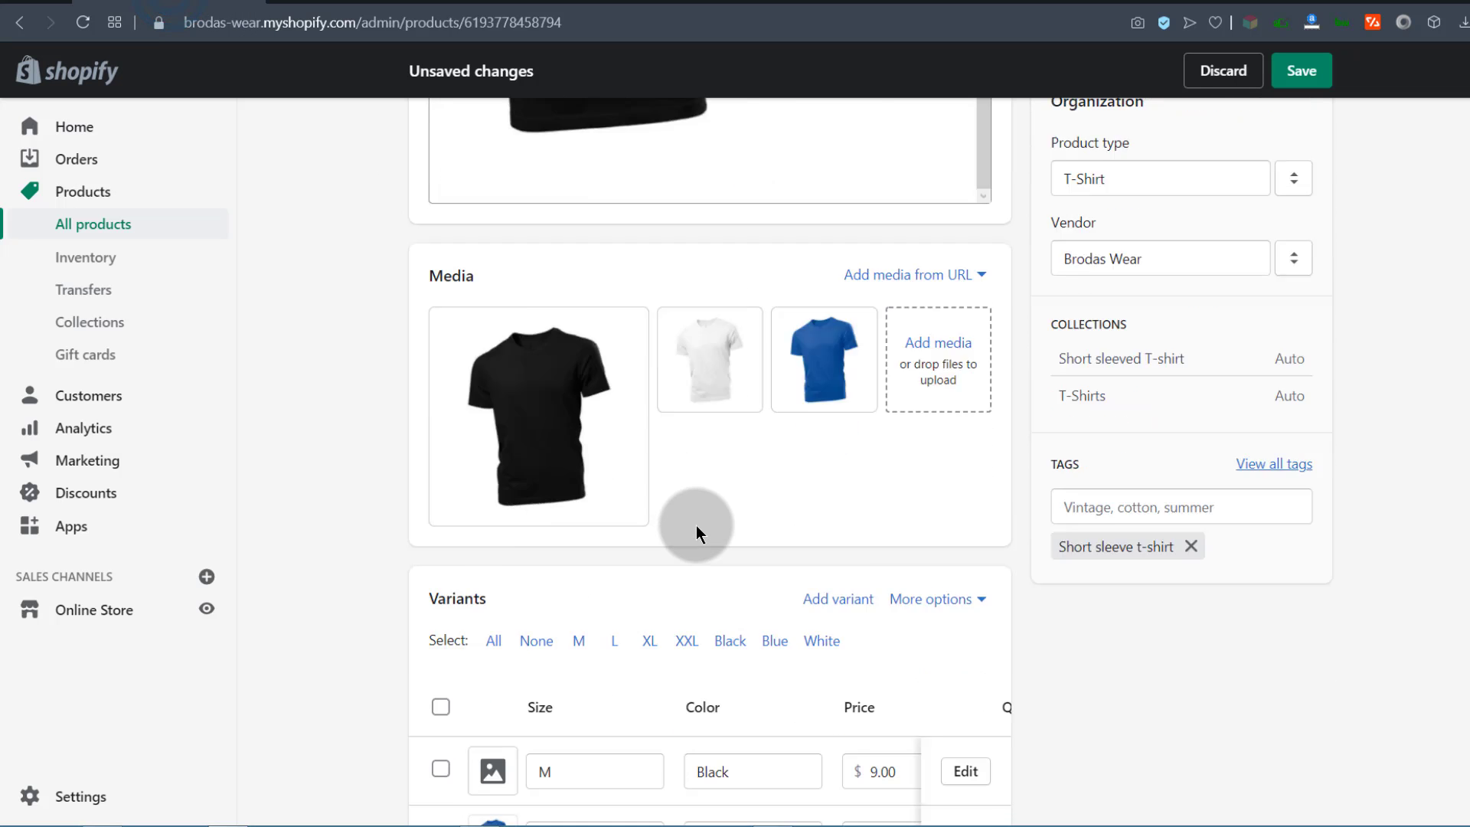
pyautogui.click(819, 446)
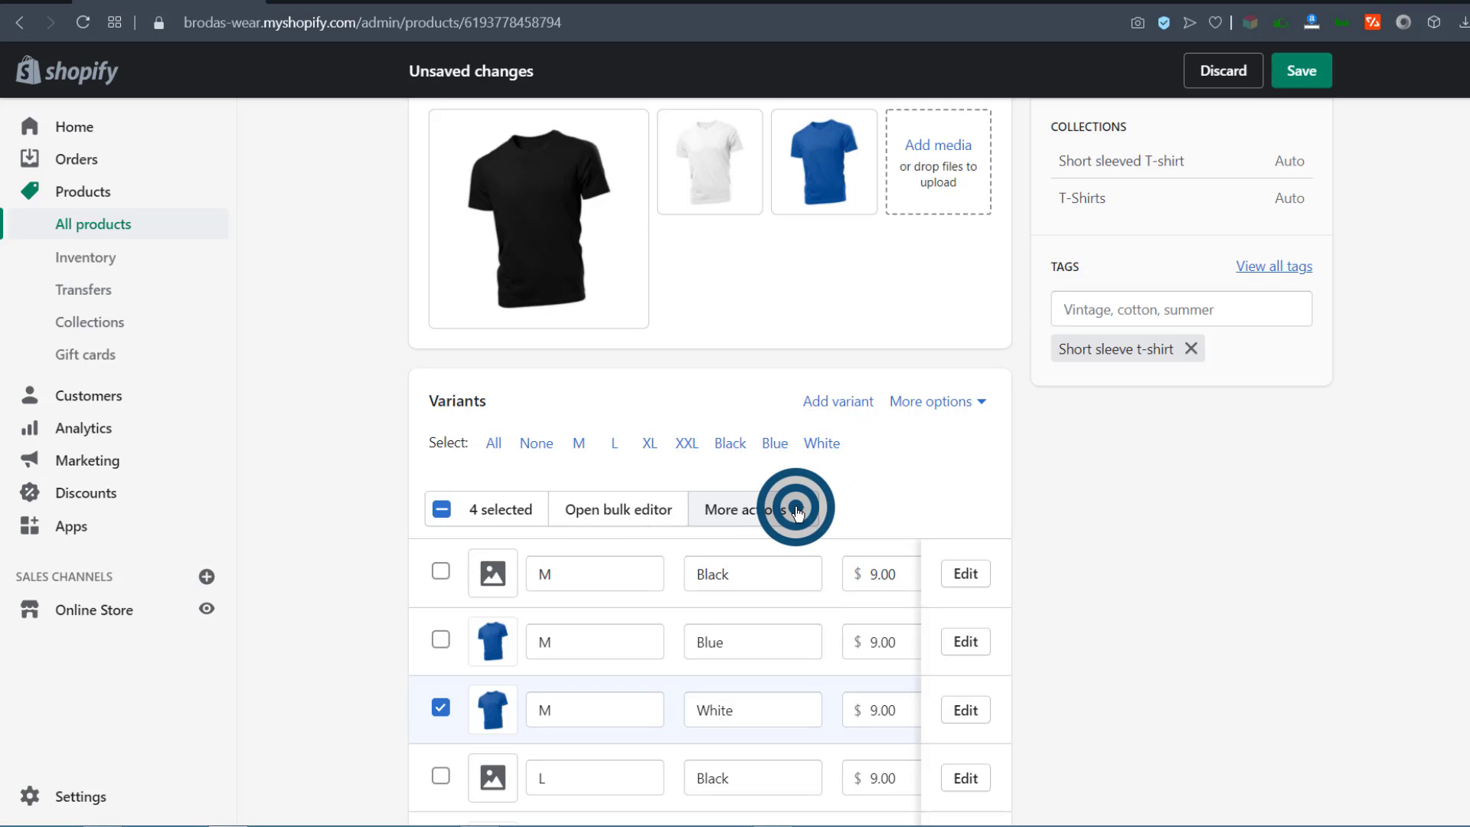
pyautogui.click(796, 512)
pyautogui.click(676, 303)
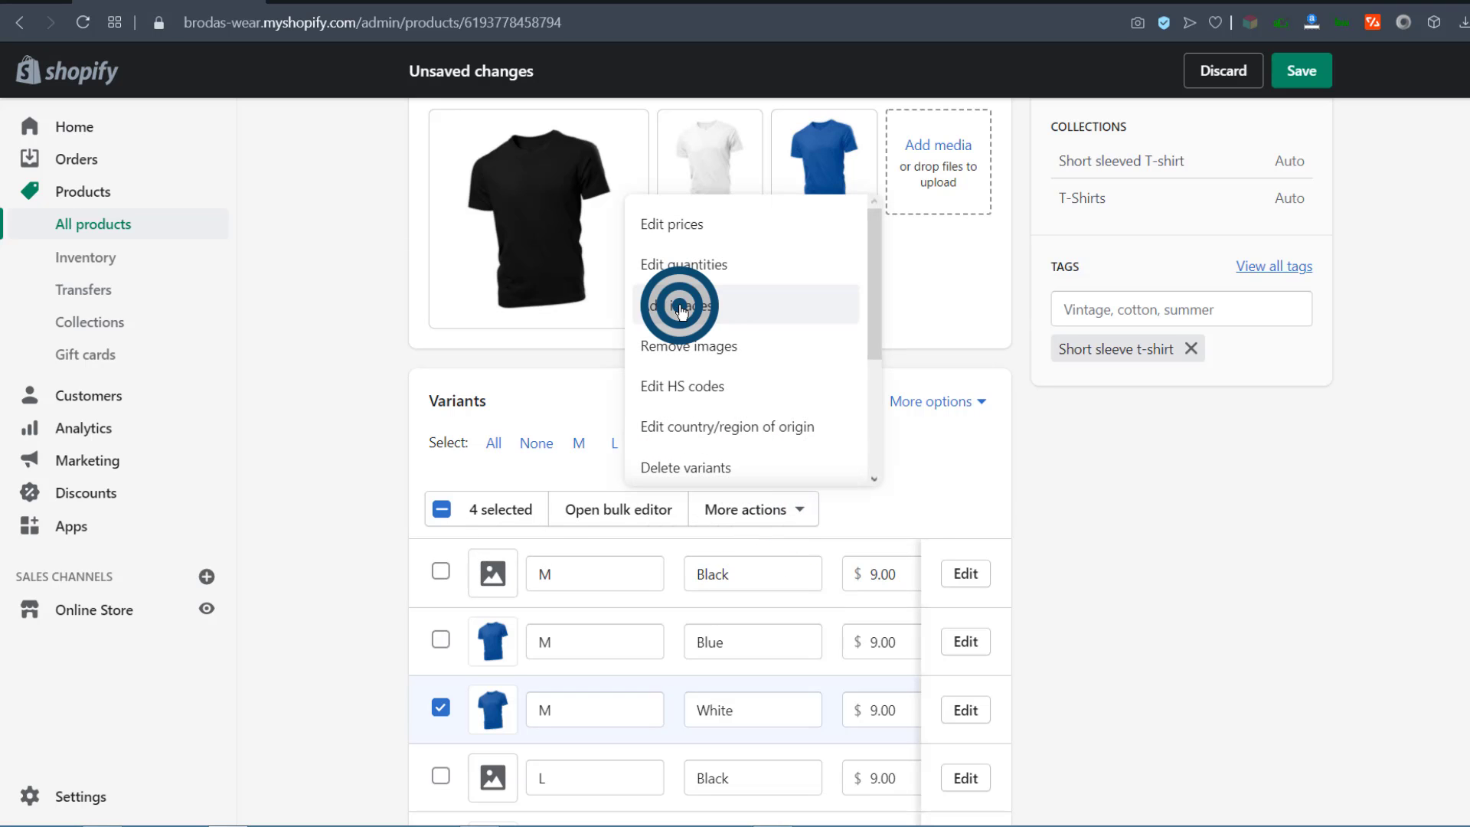
pyautogui.click(825, 437)
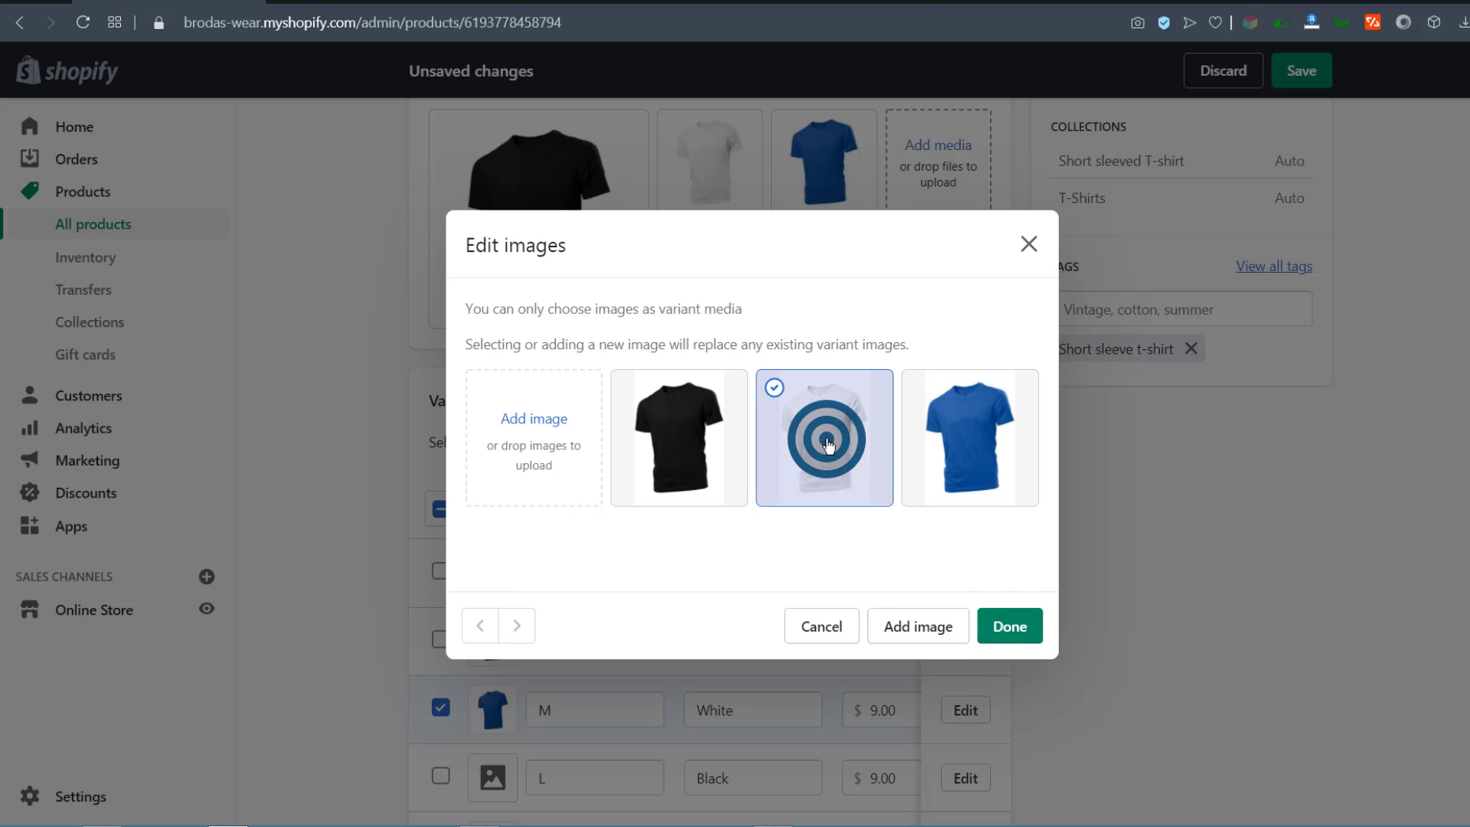
pyautogui.click(1008, 628)
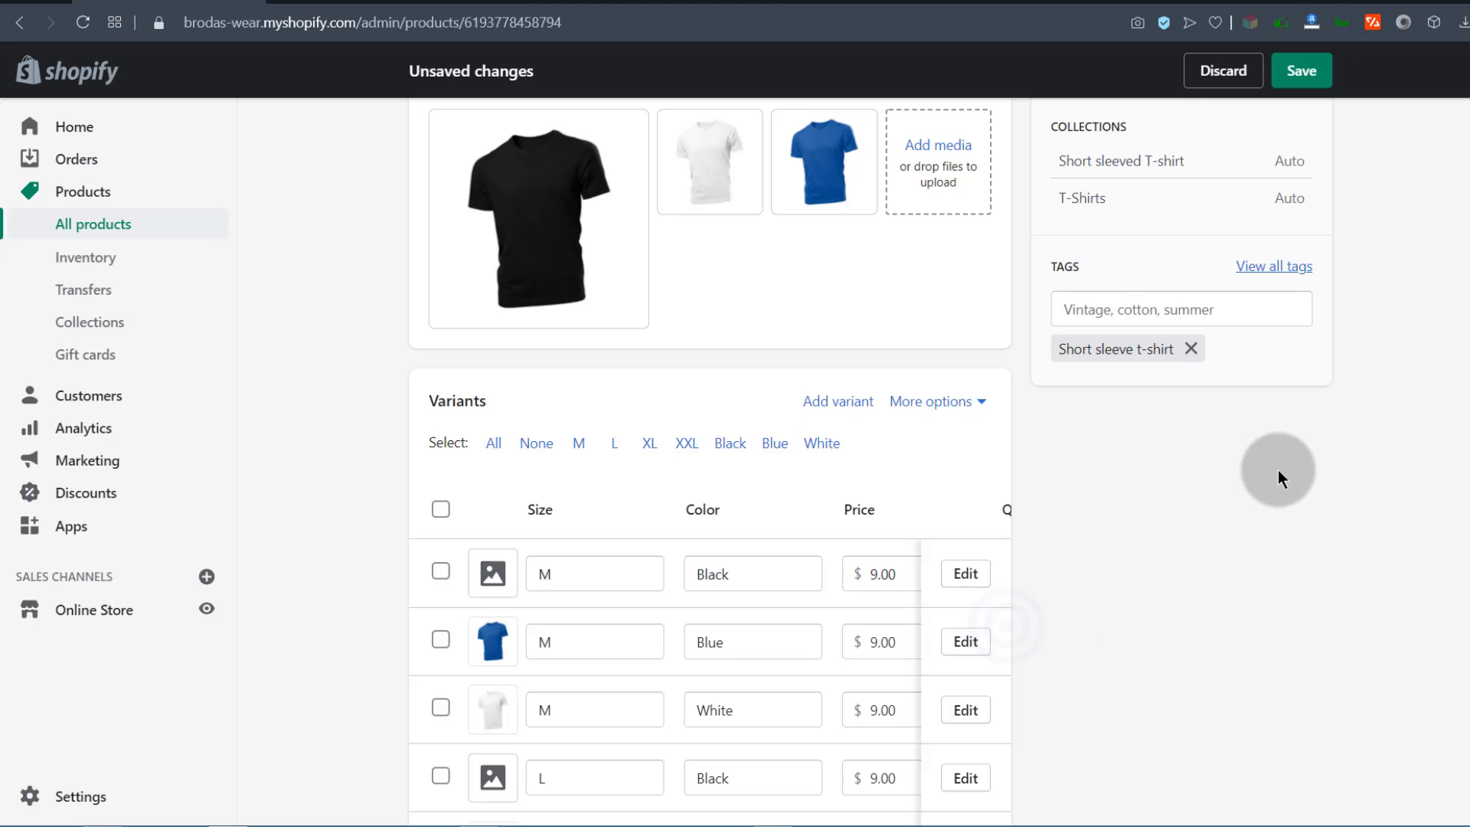
pyautogui.click(1314, 75)
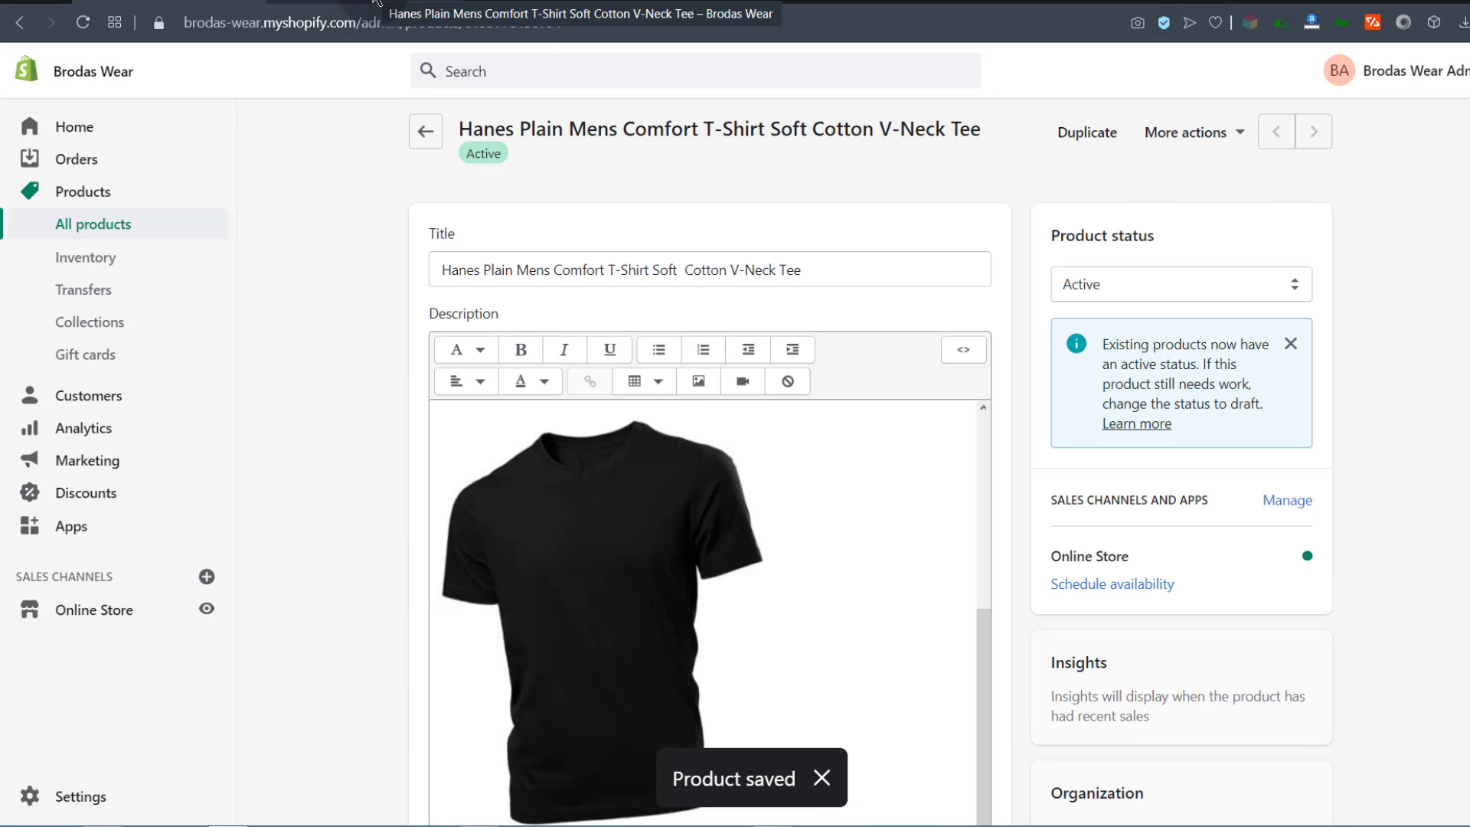
# - Reload the T-shirt's storefront page and preview the XL size in Black, followed by size L
pyautogui.click(375, 1)
pyautogui.click(42, 14)
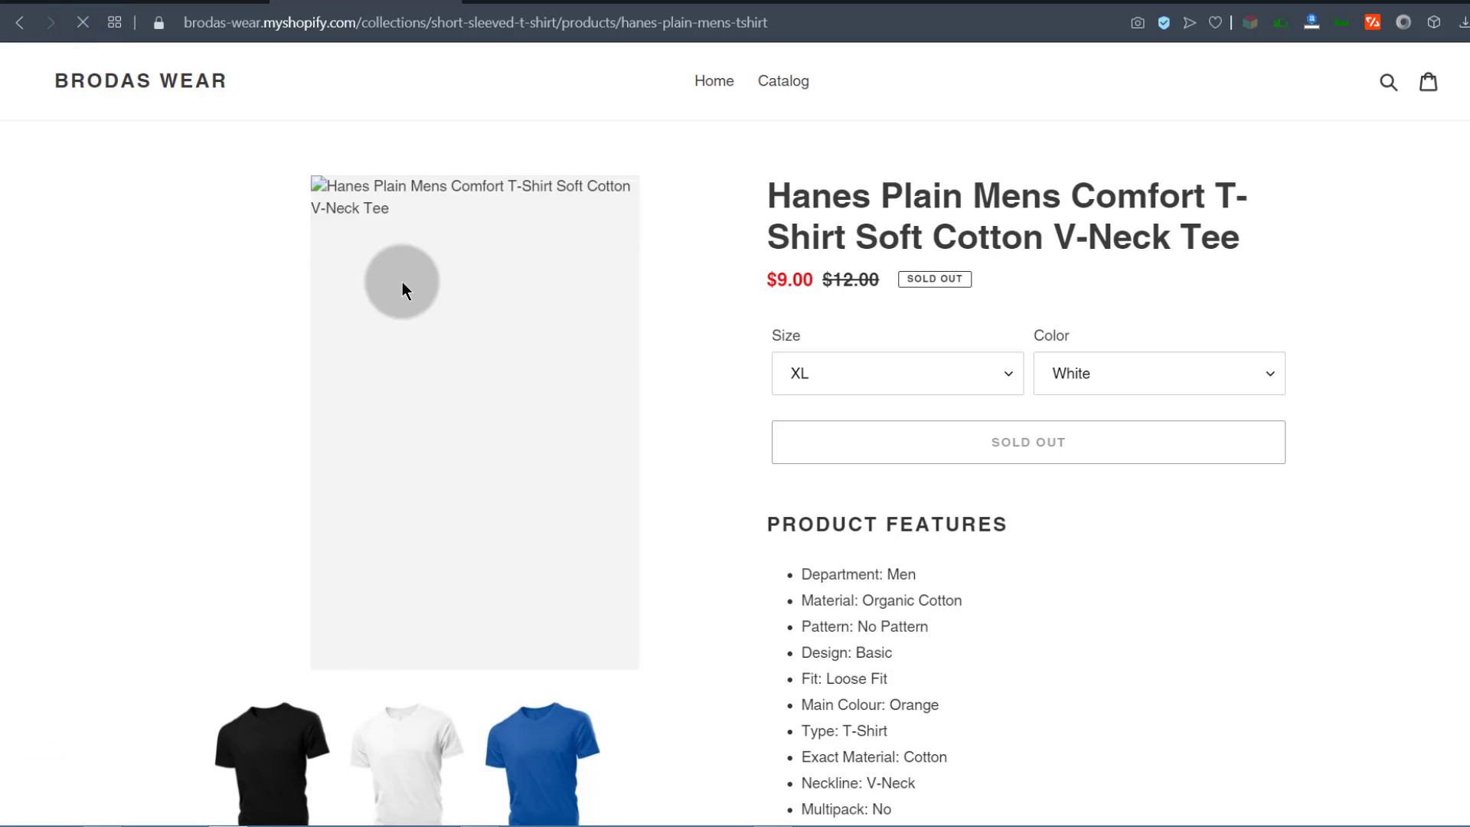
pyautogui.click(905, 368)
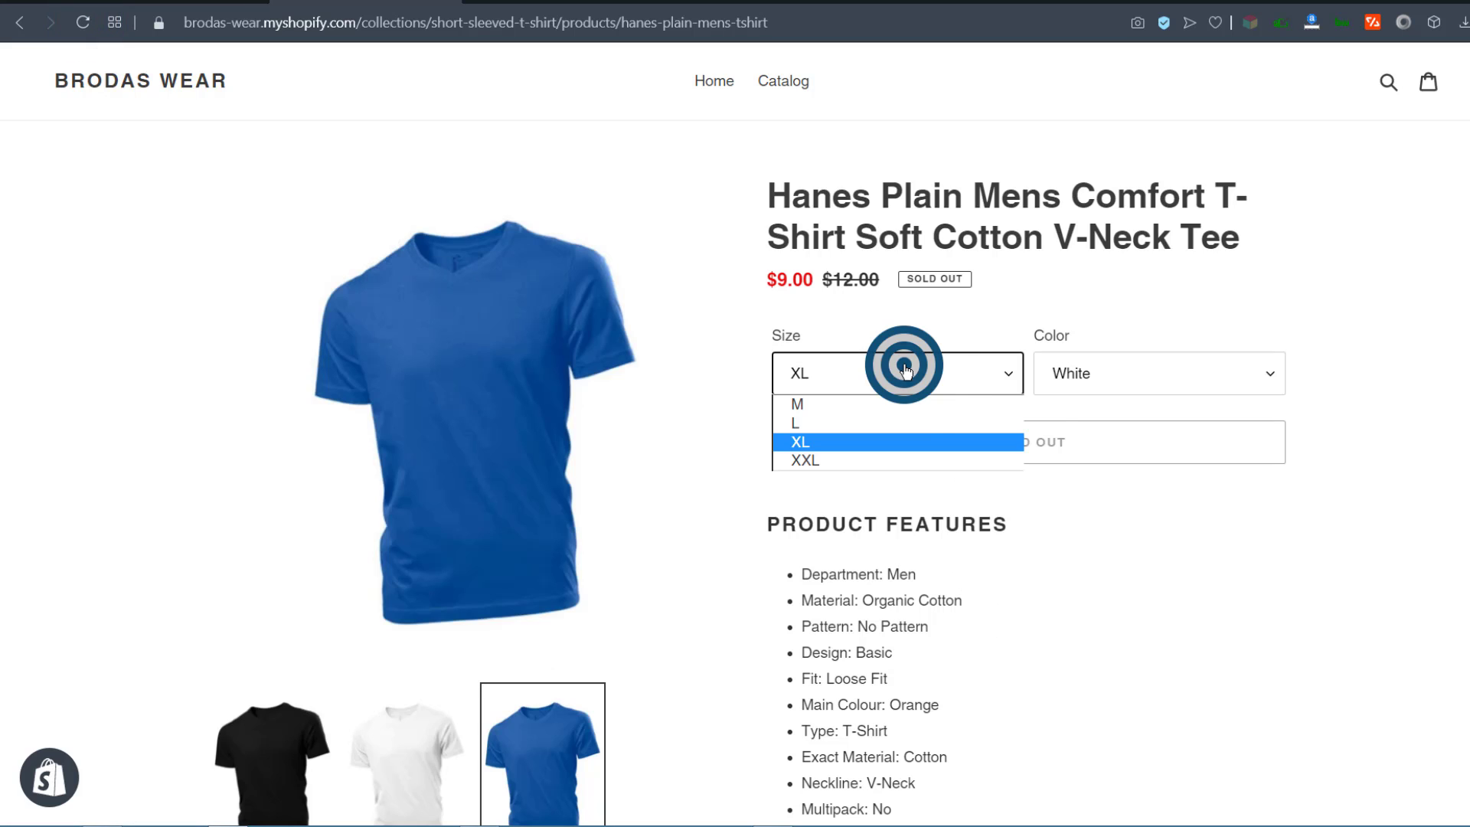
pyautogui.click(1085, 374)
pyautogui.click(1063, 407)
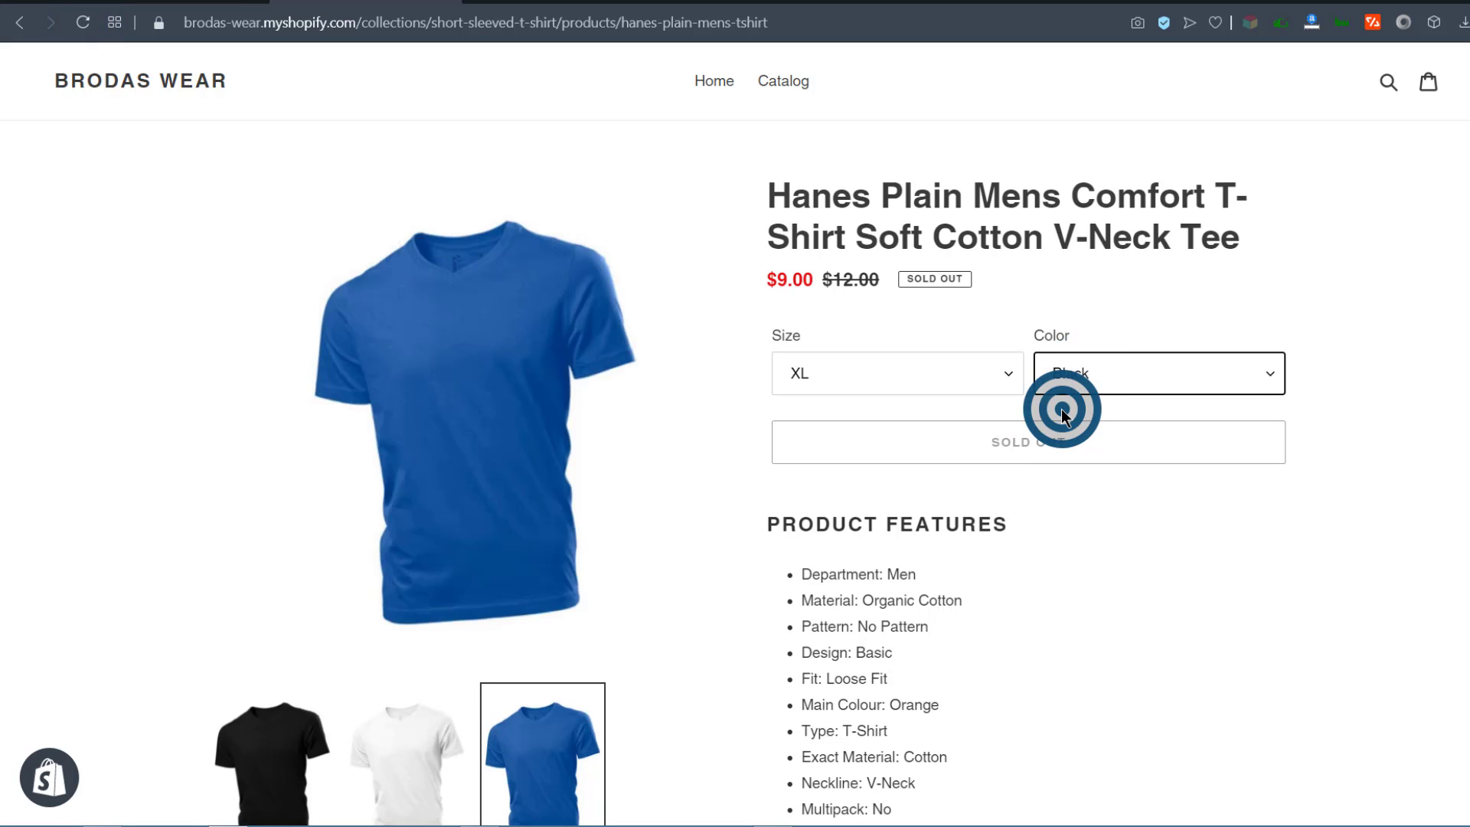
pyautogui.click(1317, 455)
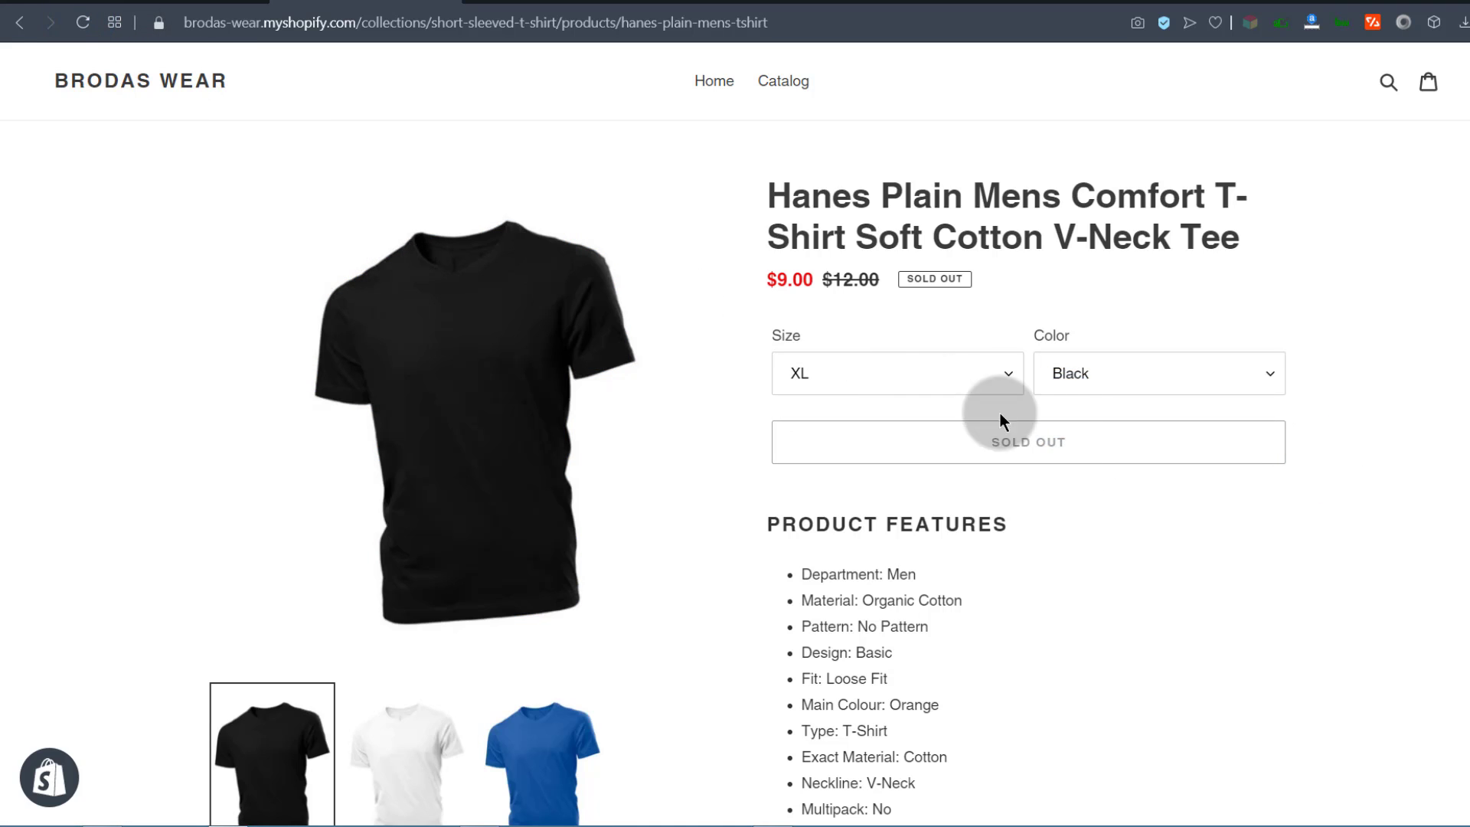
pyautogui.click(1018, 372)
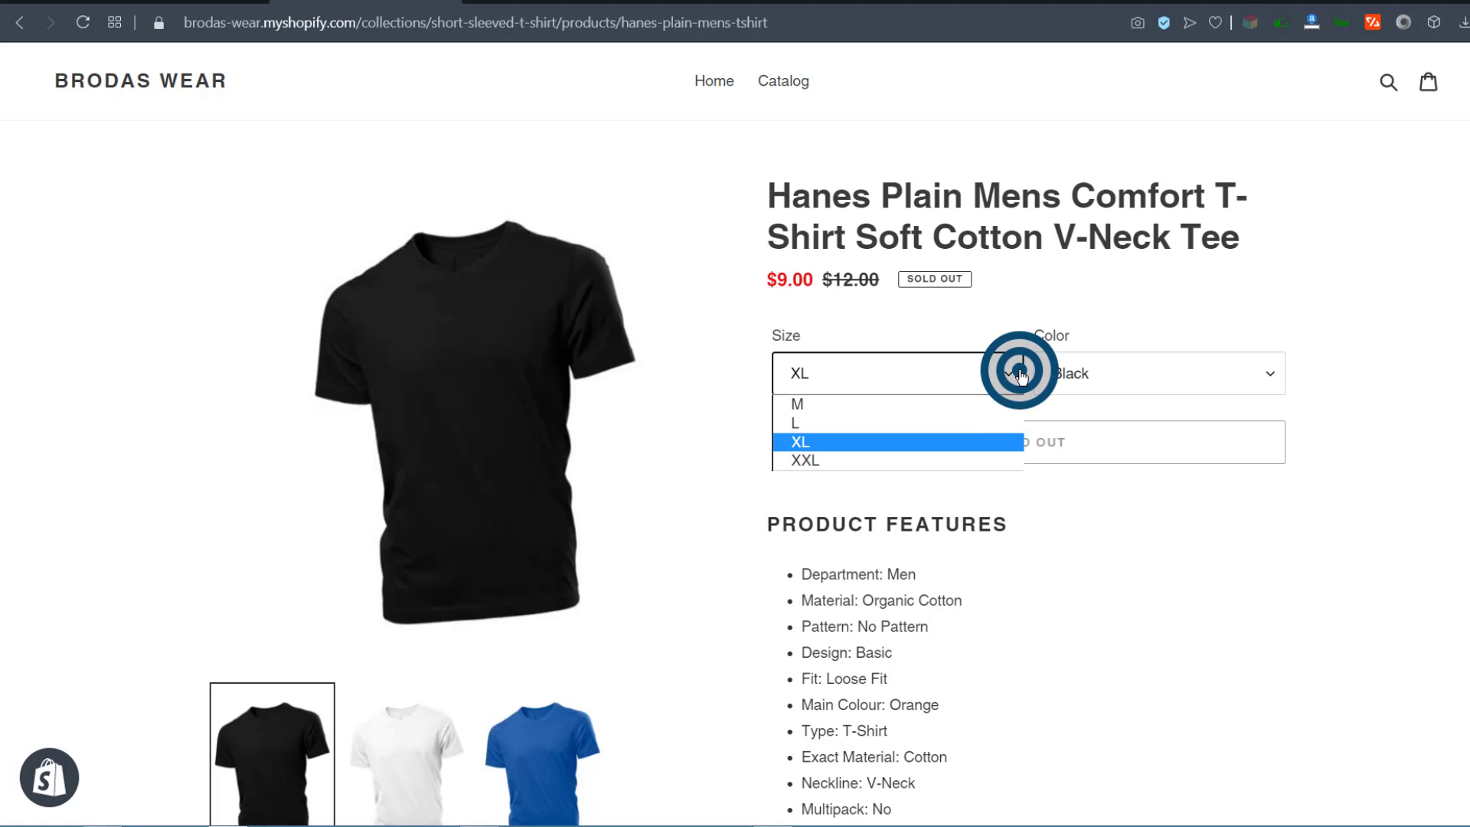
pyautogui.click(934, 423)
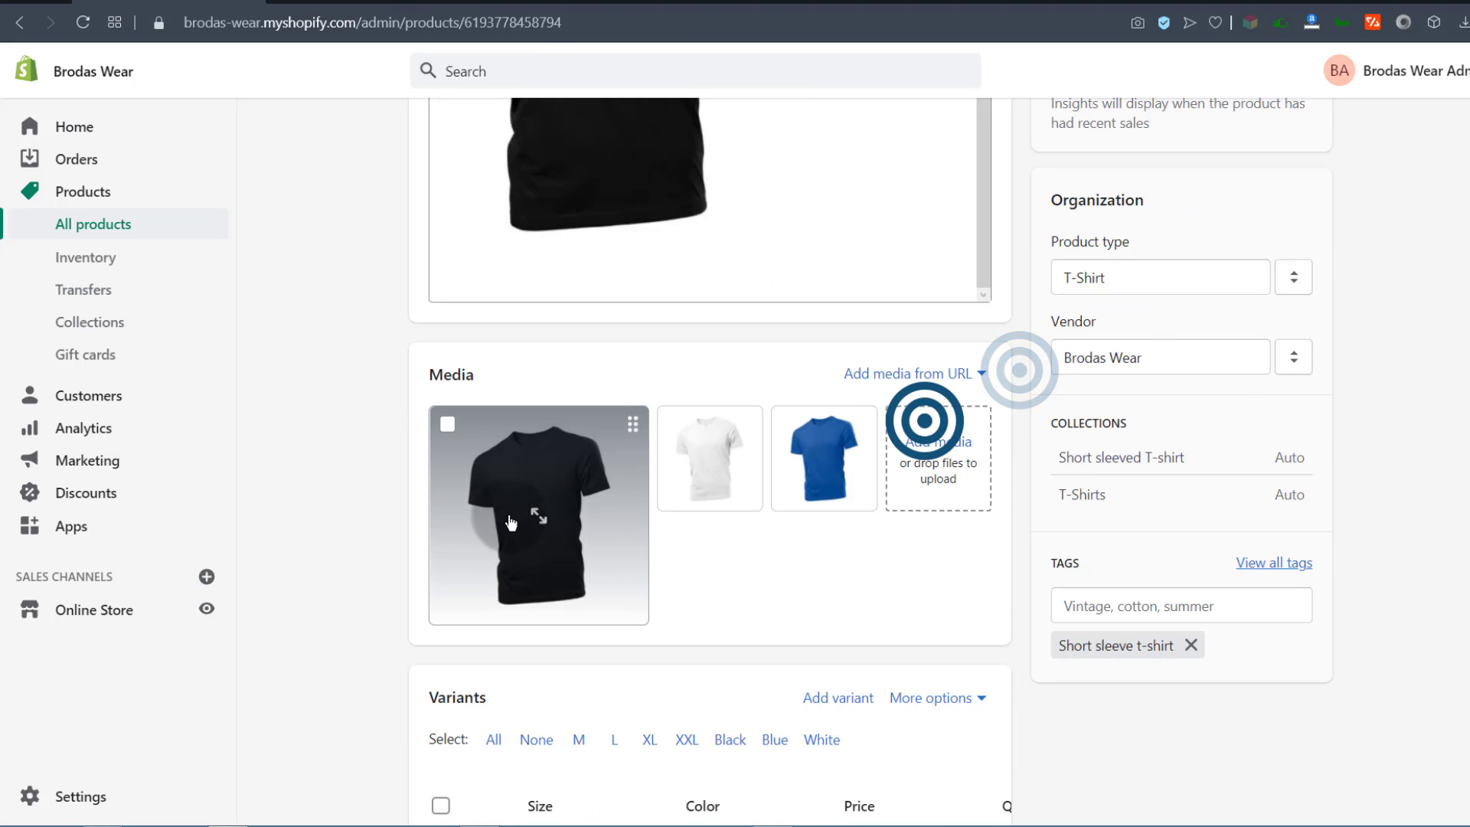
# - Review the variant images in the product admin and examine the M / White variant's image, pricing and inventory details
pyautogui.scroll(-8, 383, 497)
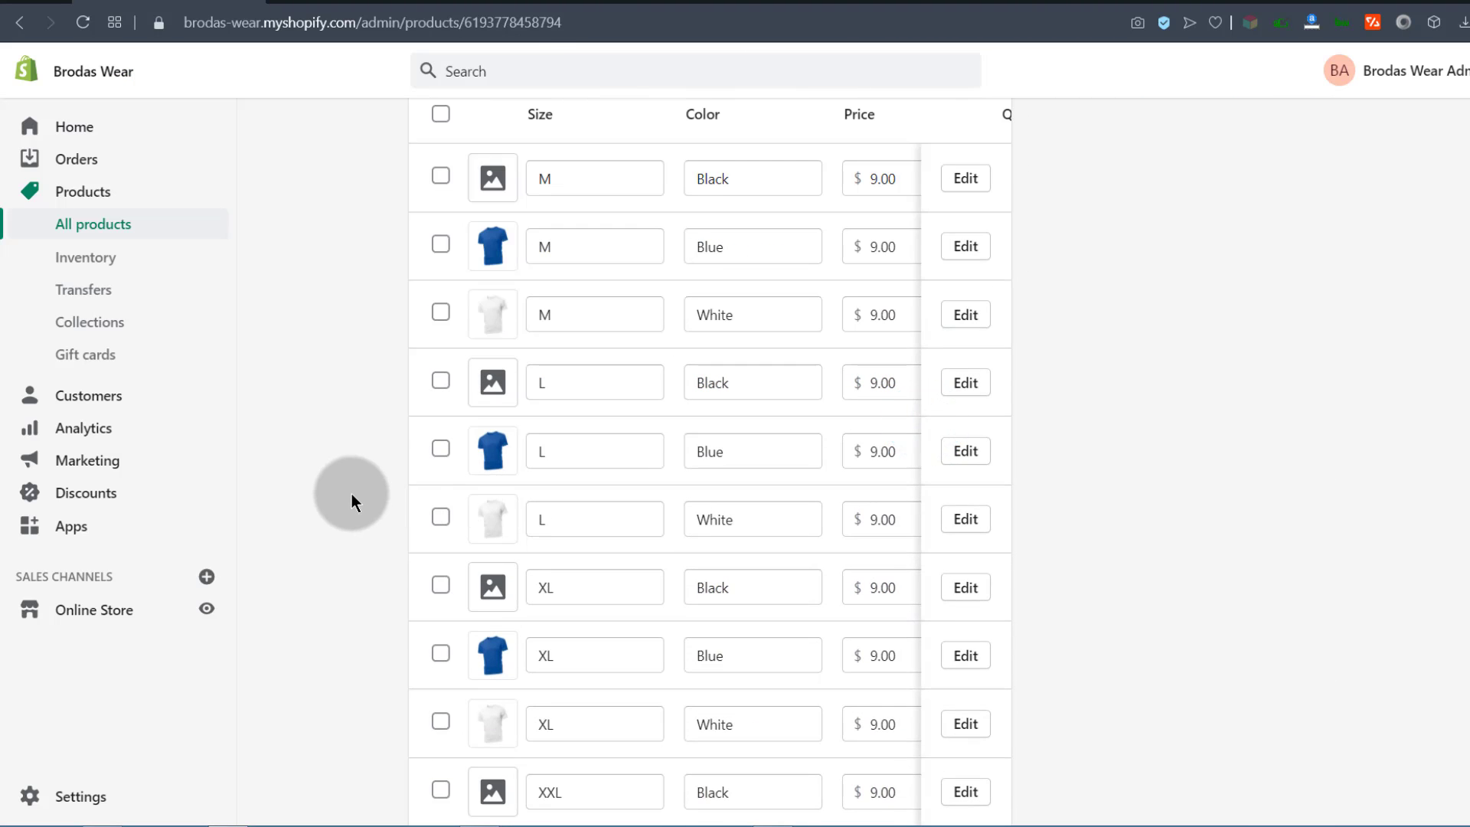
pyautogui.scroll(3, 329, 498)
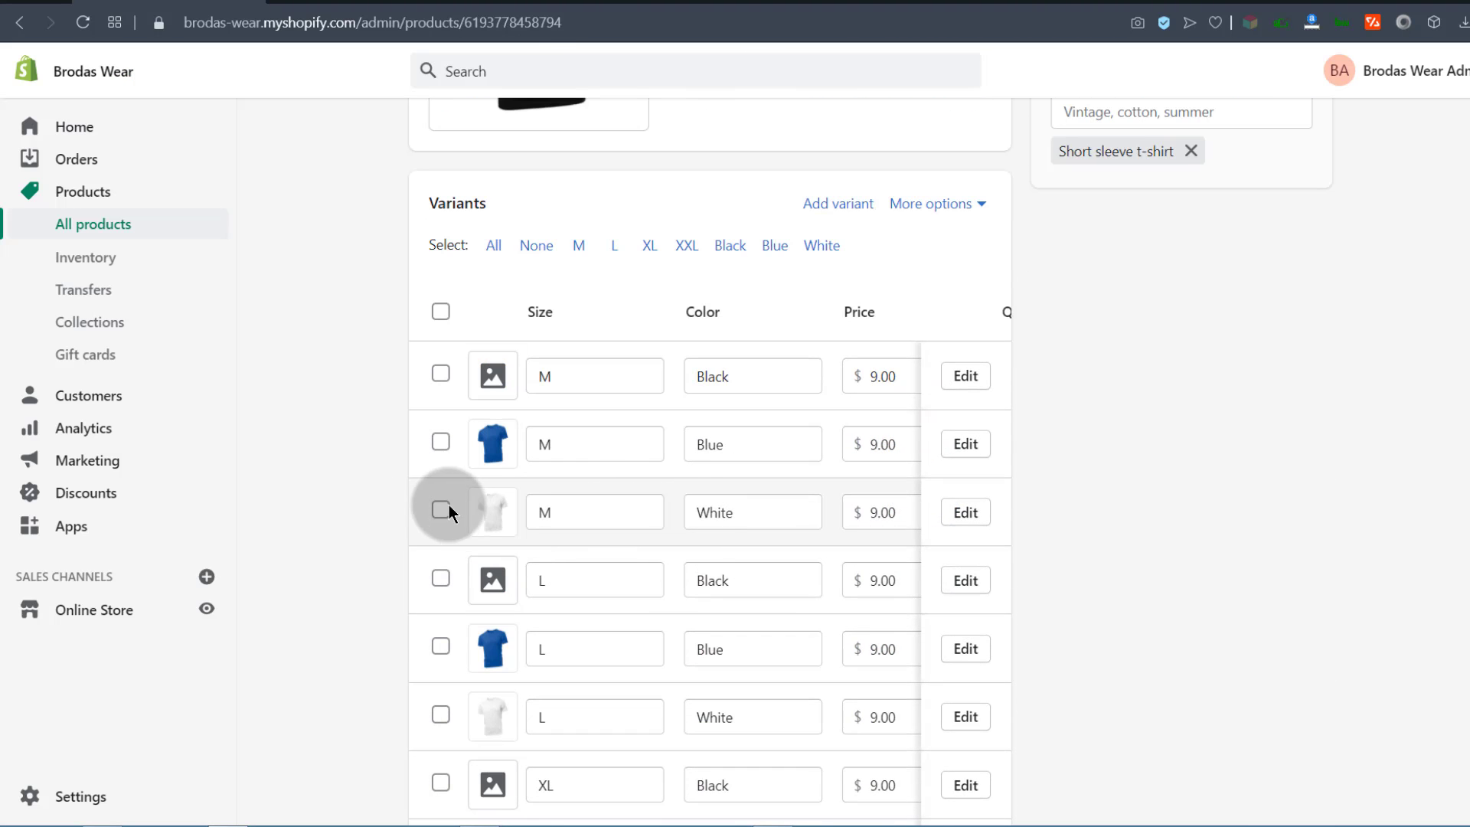
pyautogui.click(967, 513)
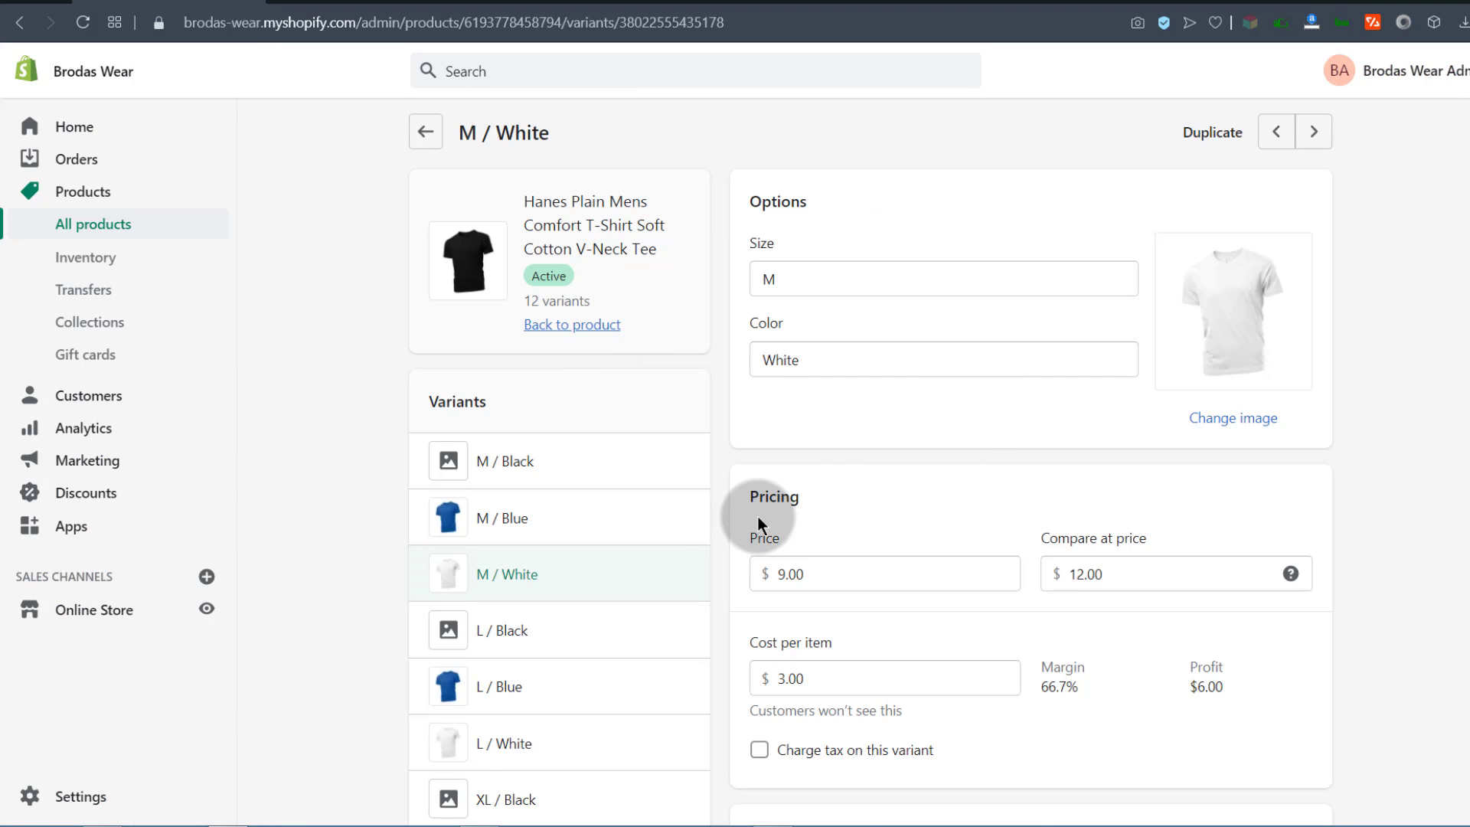
pyautogui.scroll(-1, 756, 514)
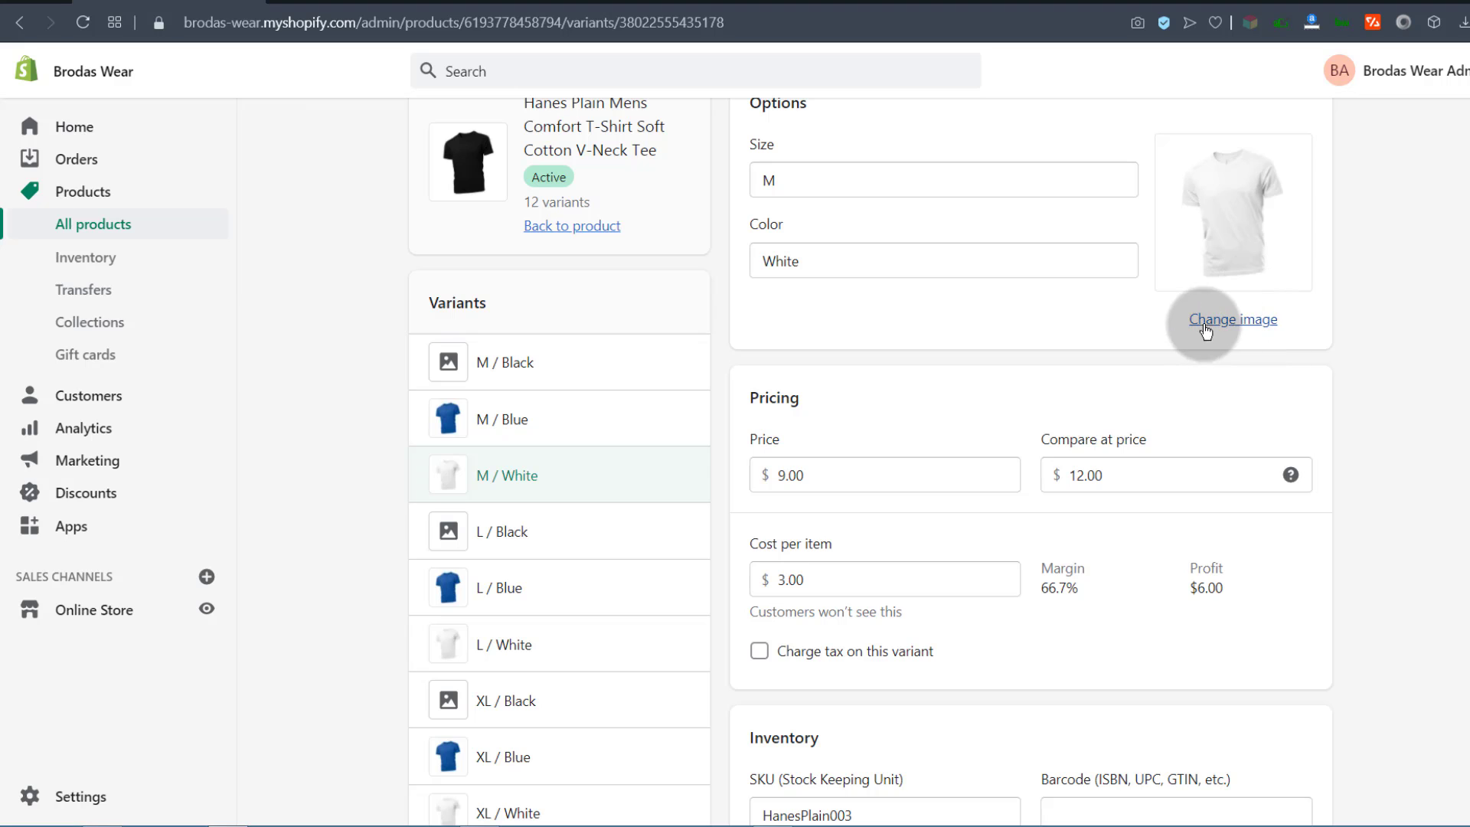
pyautogui.scroll(-3, 706, 686)
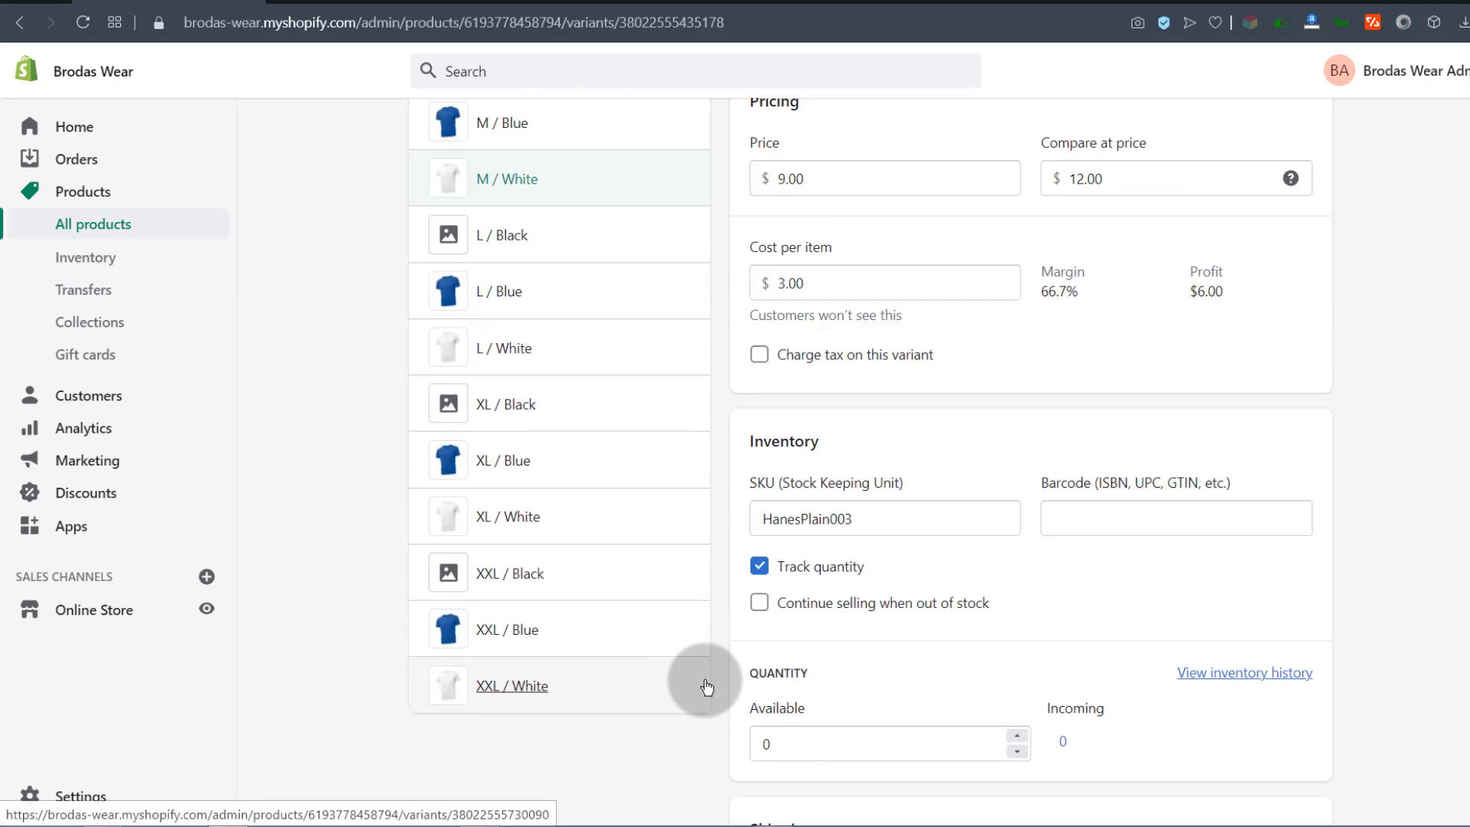
pyautogui.scroll(-1, 701, 659)
pyautogui.scroll(2, 694, 625)
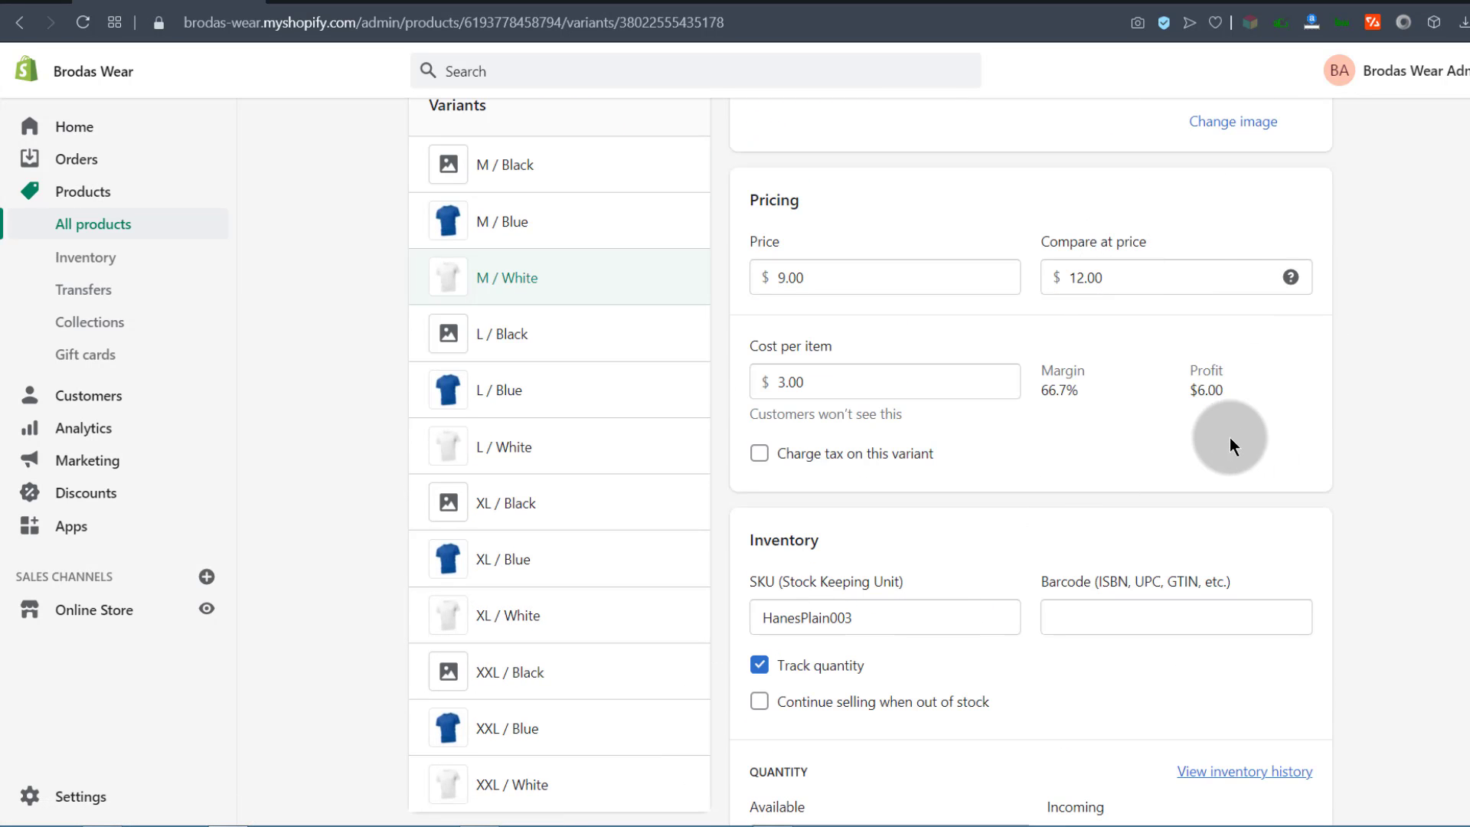
pyautogui.scroll(3, 1230, 429)
# - Reload the T-shirt's storefront page and preview the XL size in White to check its picture
pyautogui.hotkey('ctrl', 'Tab')
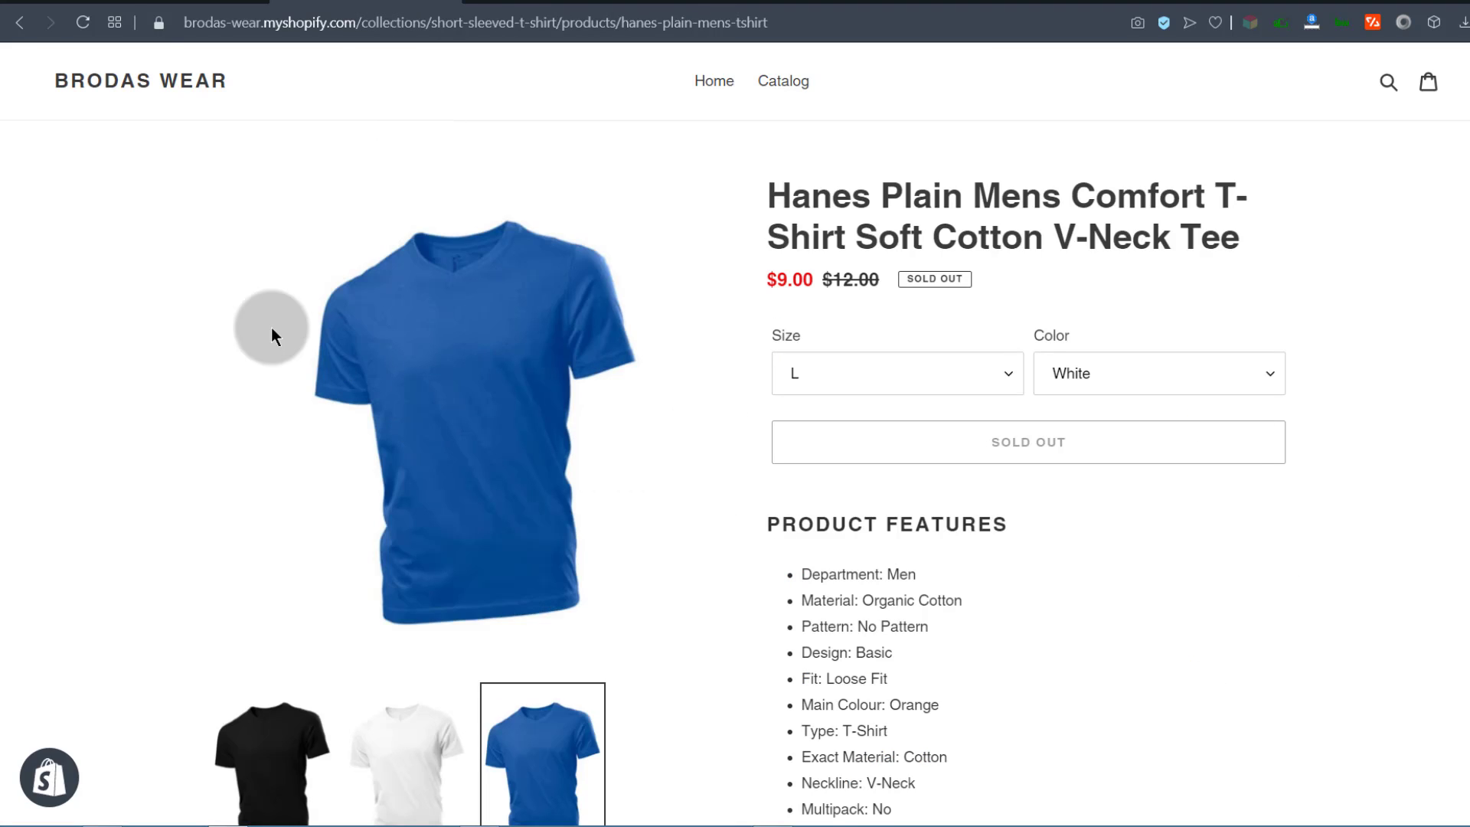
pyautogui.click(77, 17)
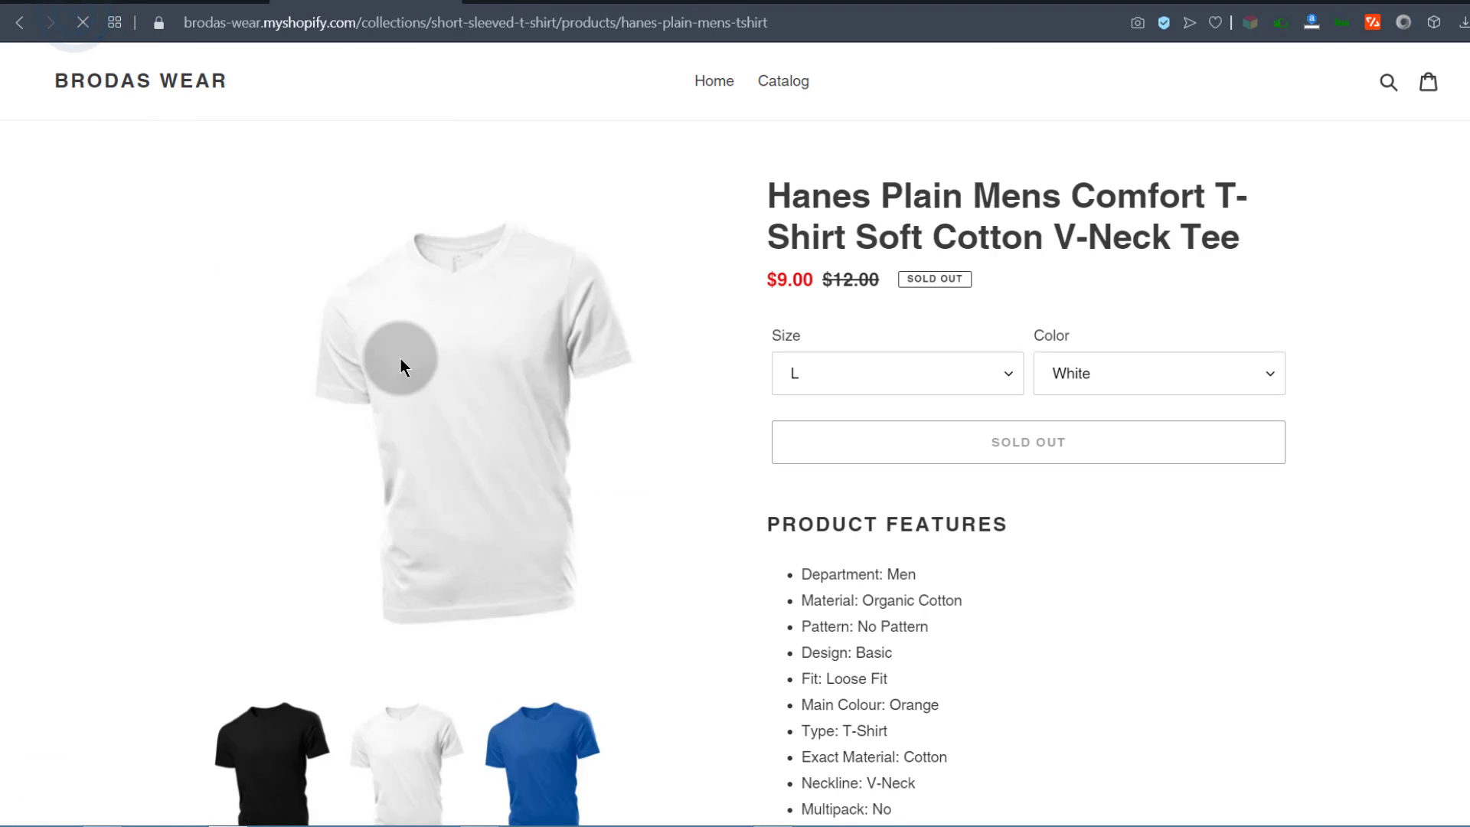
pyautogui.click(847, 373)
pyautogui.click(835, 442)
pyautogui.click(1114, 367)
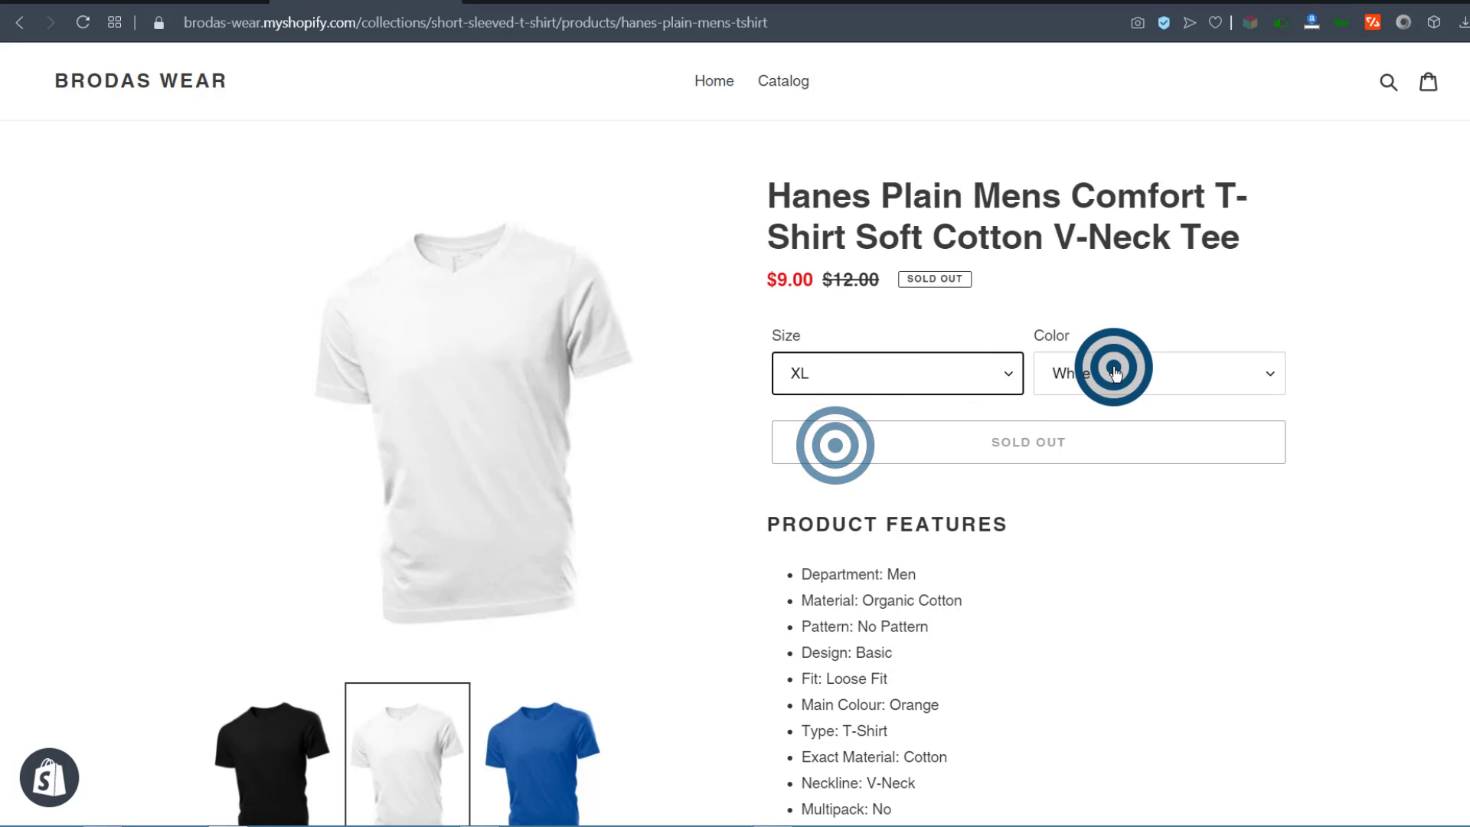
pyautogui.click(1104, 444)
pyautogui.click(1311, 453)
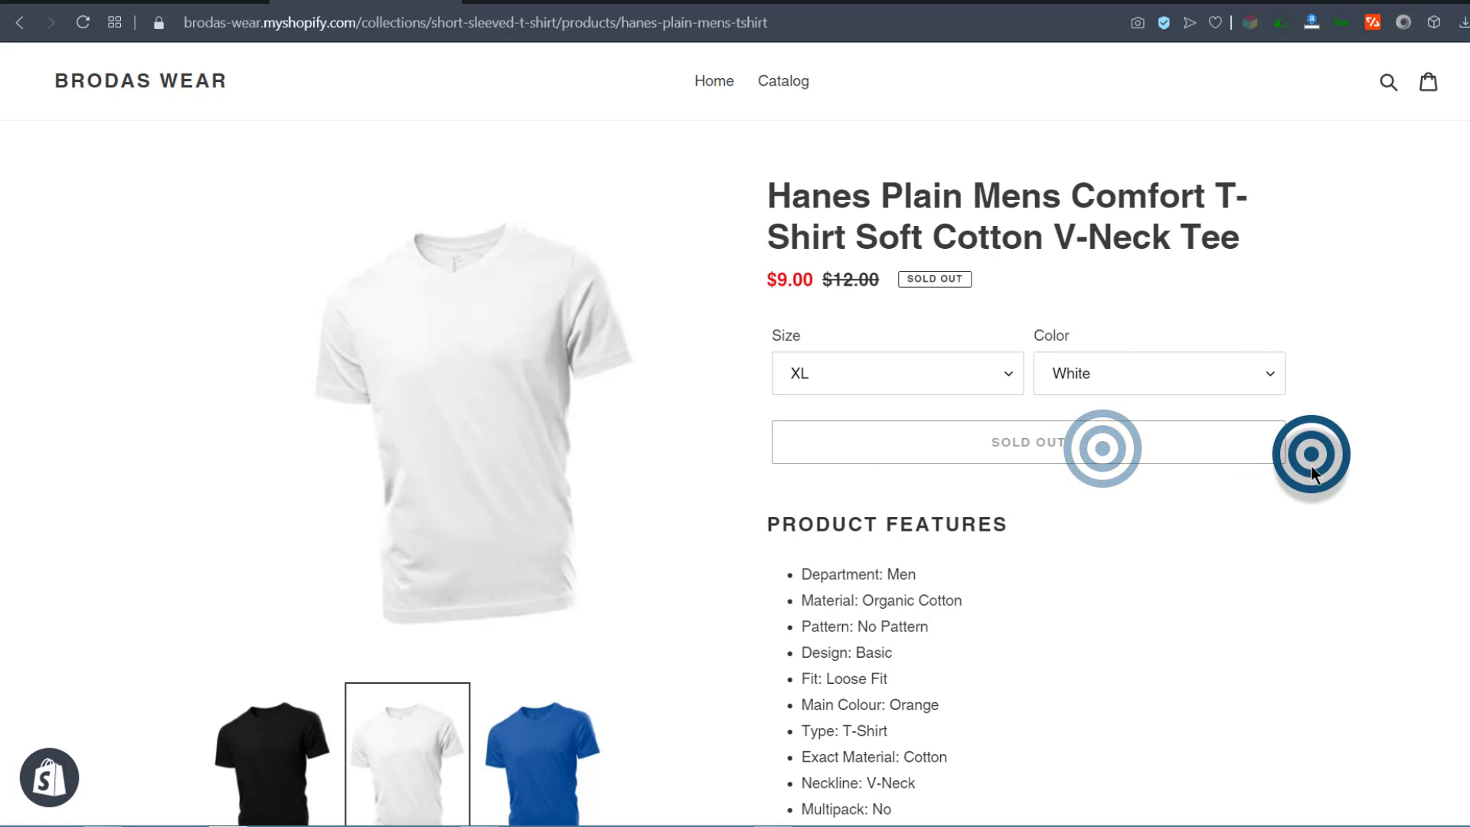
# - Switch back to the M / White variant in the product admin and look through its details down to shipping and customs
pyautogui.click(168, 2)
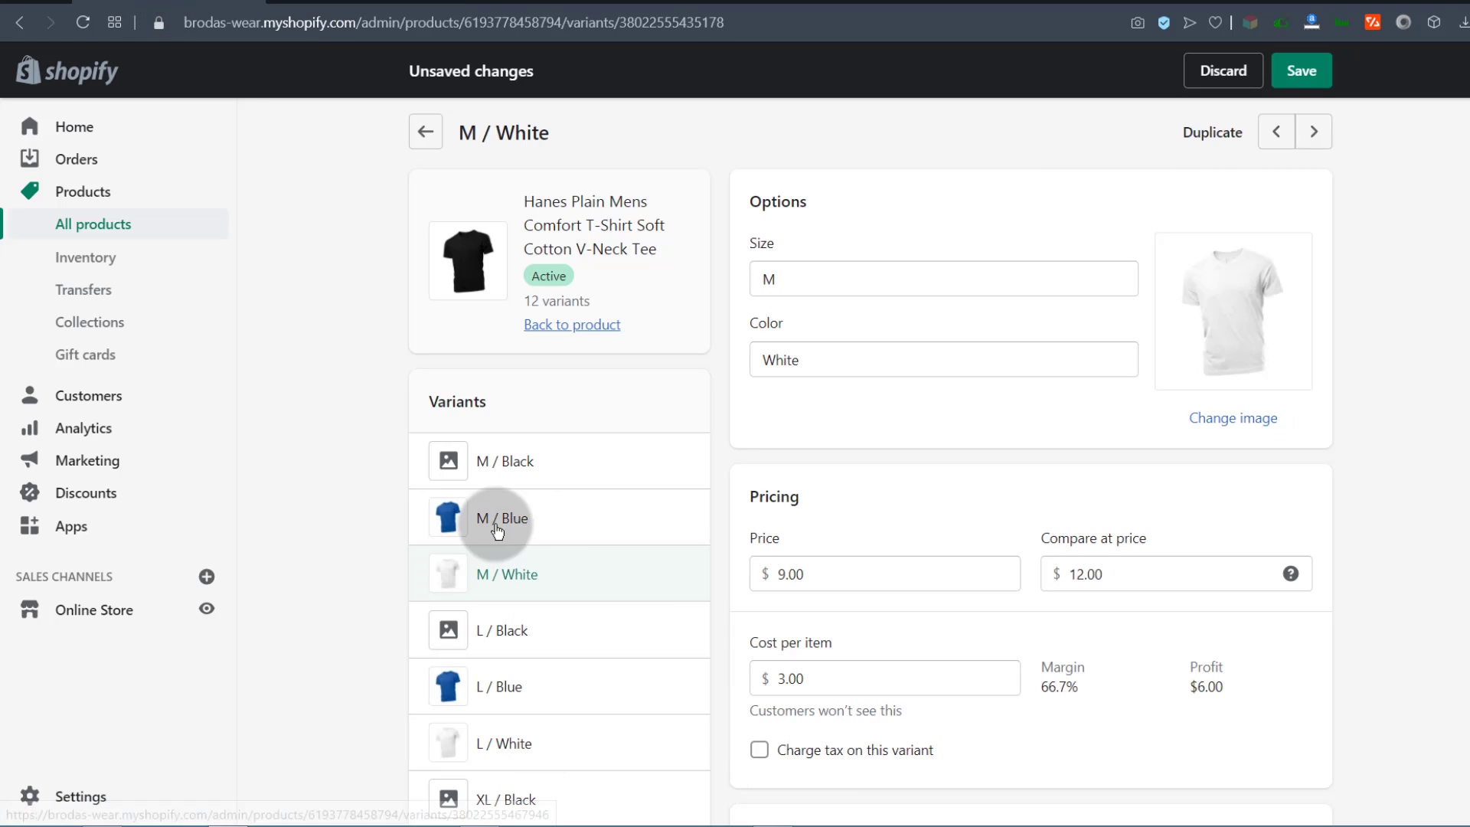
pyautogui.scroll(-15, 341, 427)
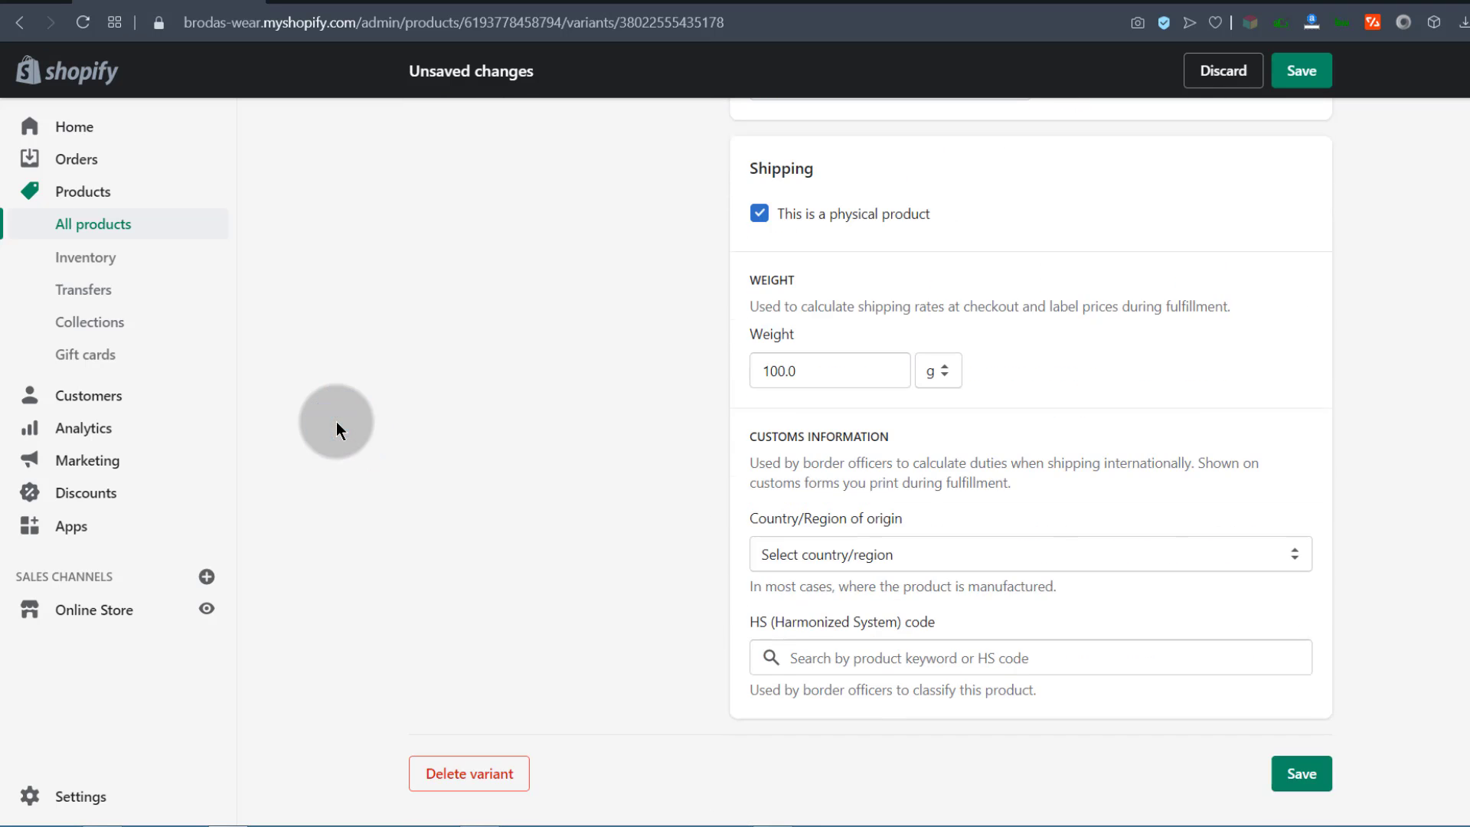
pyautogui.scroll(15, 334, 416)
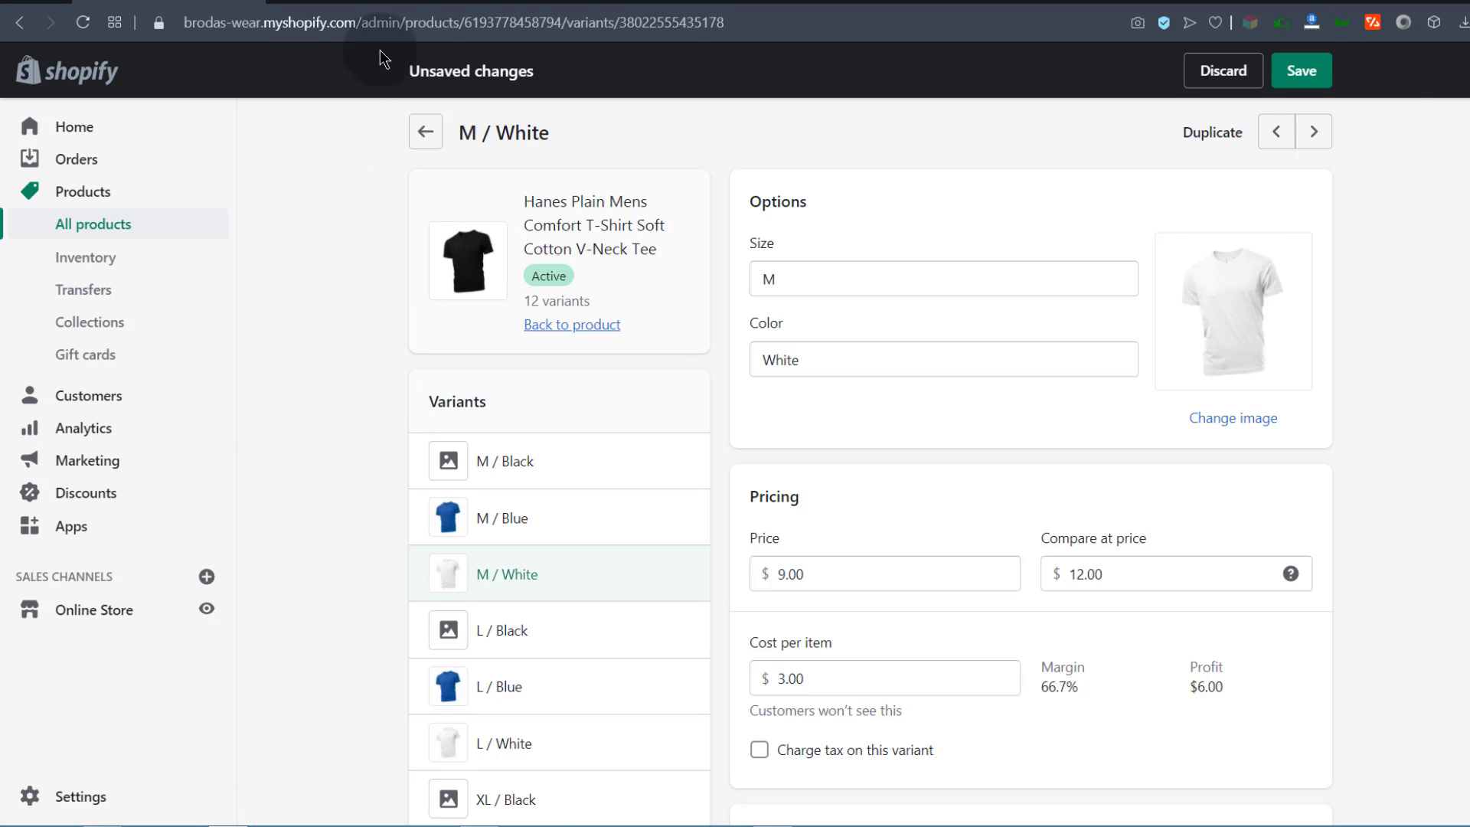
# - Open the Brodas Wear storefront's home page and examine its placeholder sections from the banner to the footer
pyautogui.click(366, 2)
pyautogui.click(117, 80)
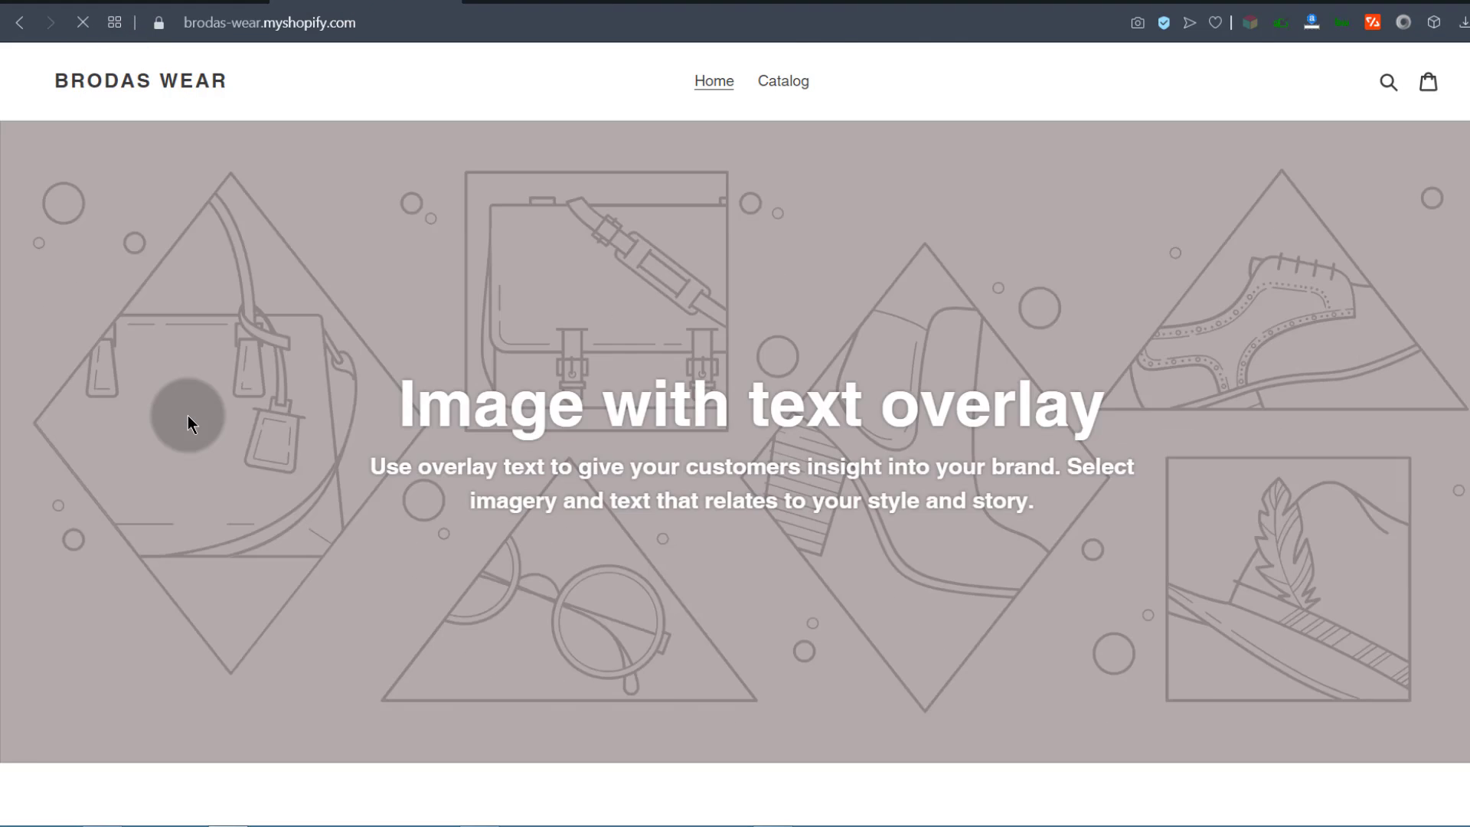
pyautogui.scroll(-20, 480, 404)
pyautogui.scroll(-10, 483, 403)
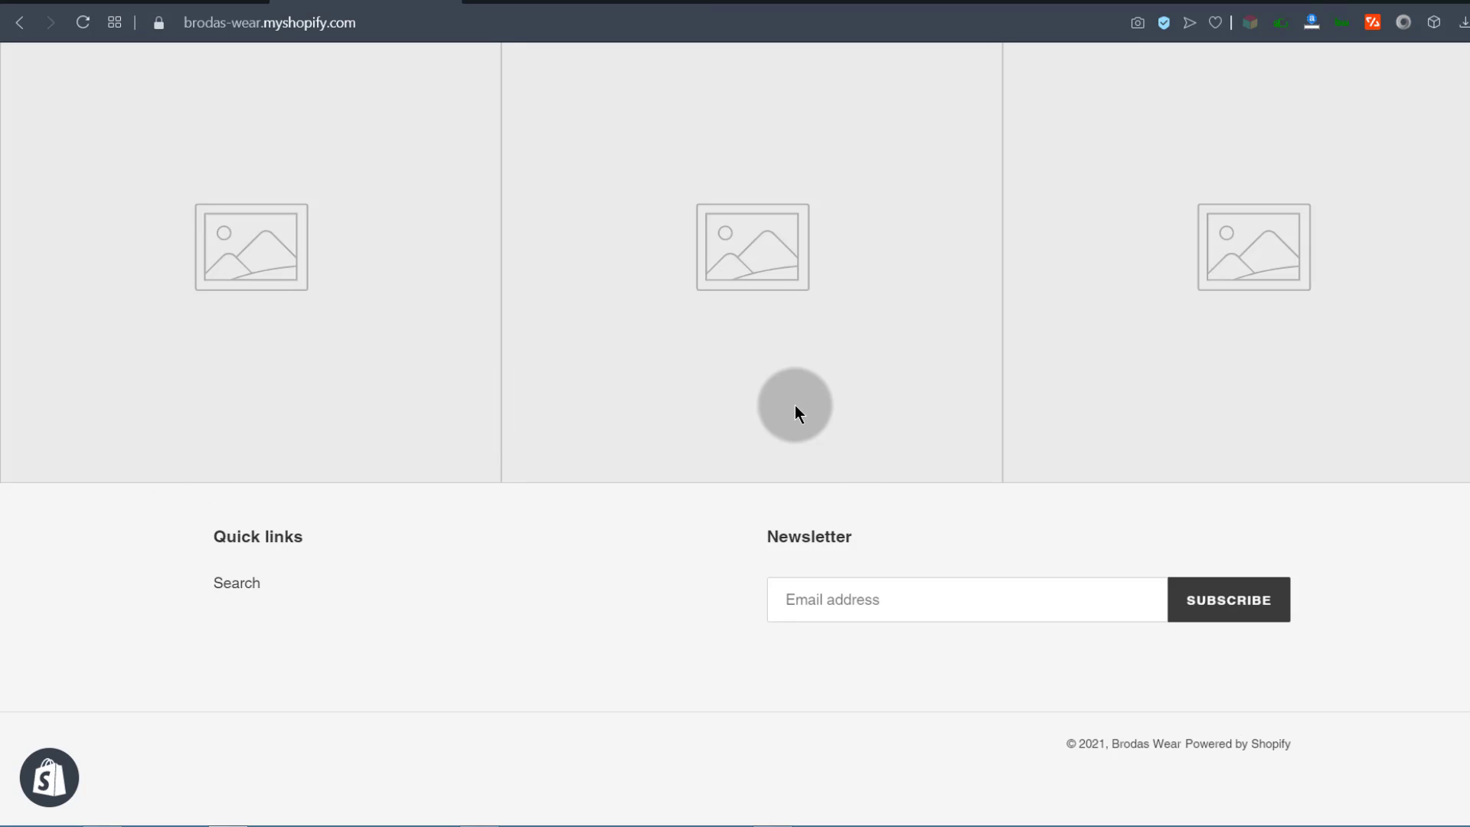
pyautogui.scroll(20, 689, 398)
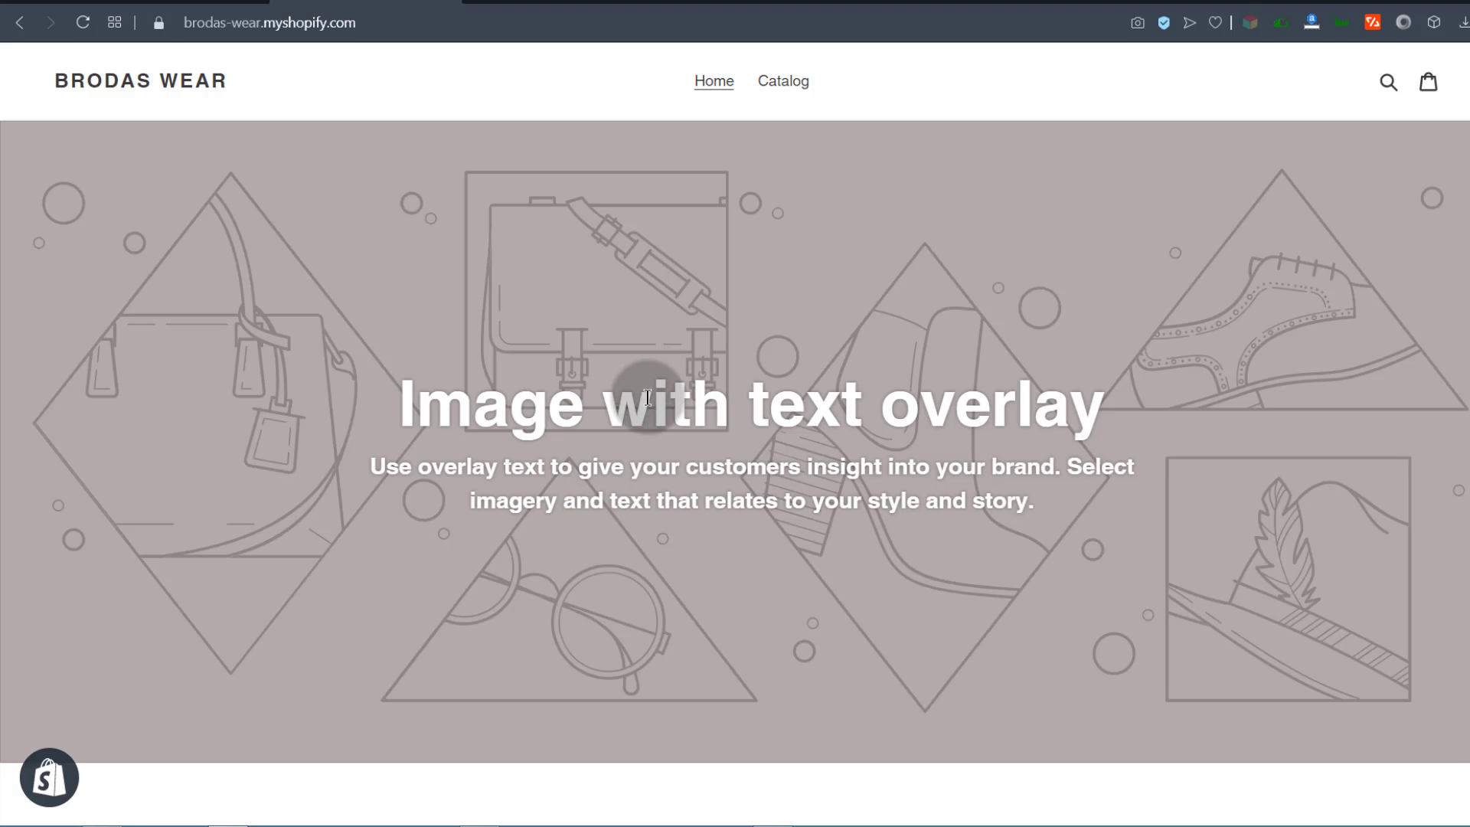
pyautogui.scroll(-4, 648, 407)
pyautogui.scroll(5, 648, 407)
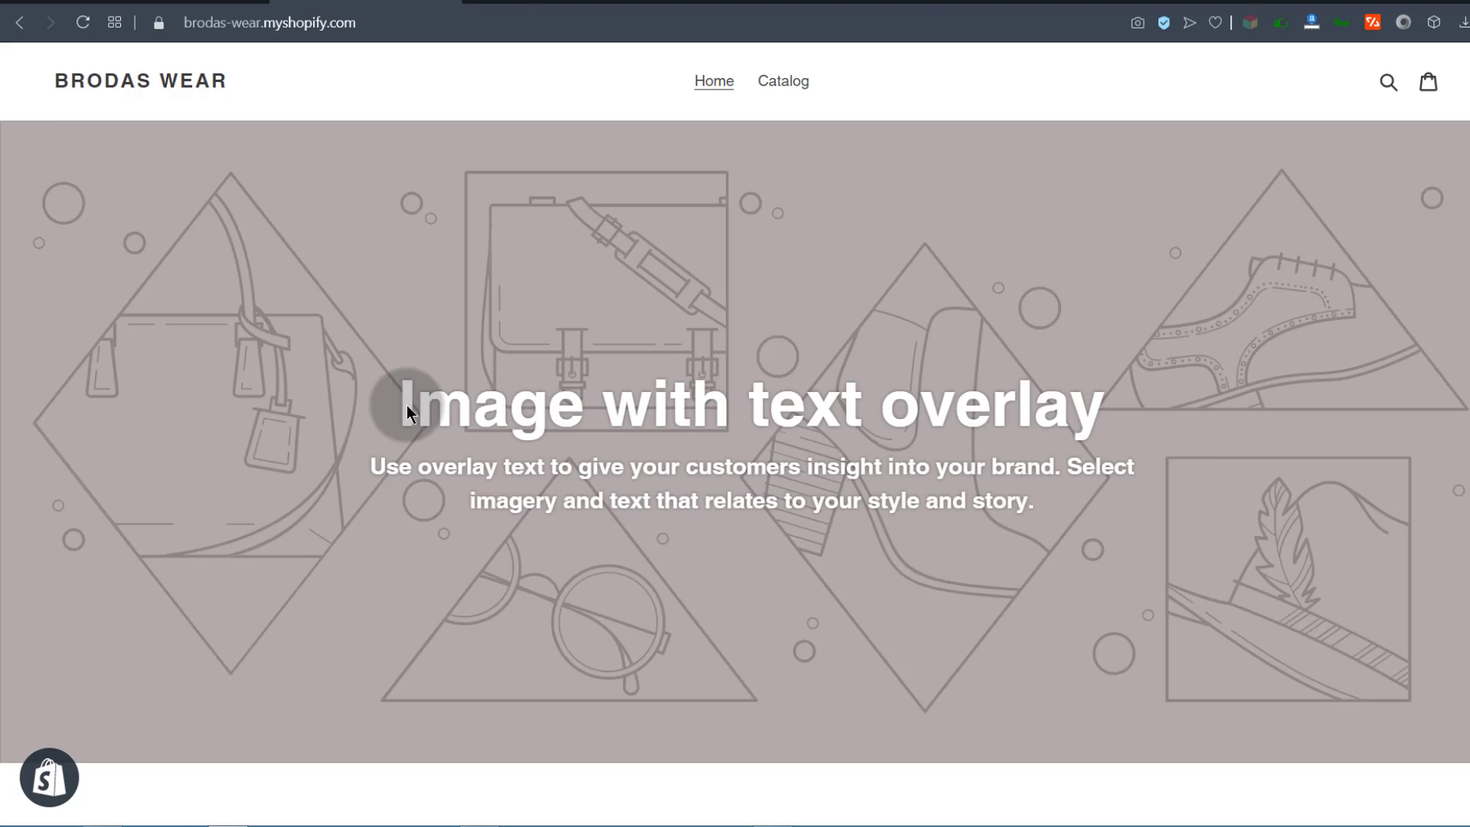
pyautogui.press('Tab')
pyautogui.scroll(-15, 590, 448)
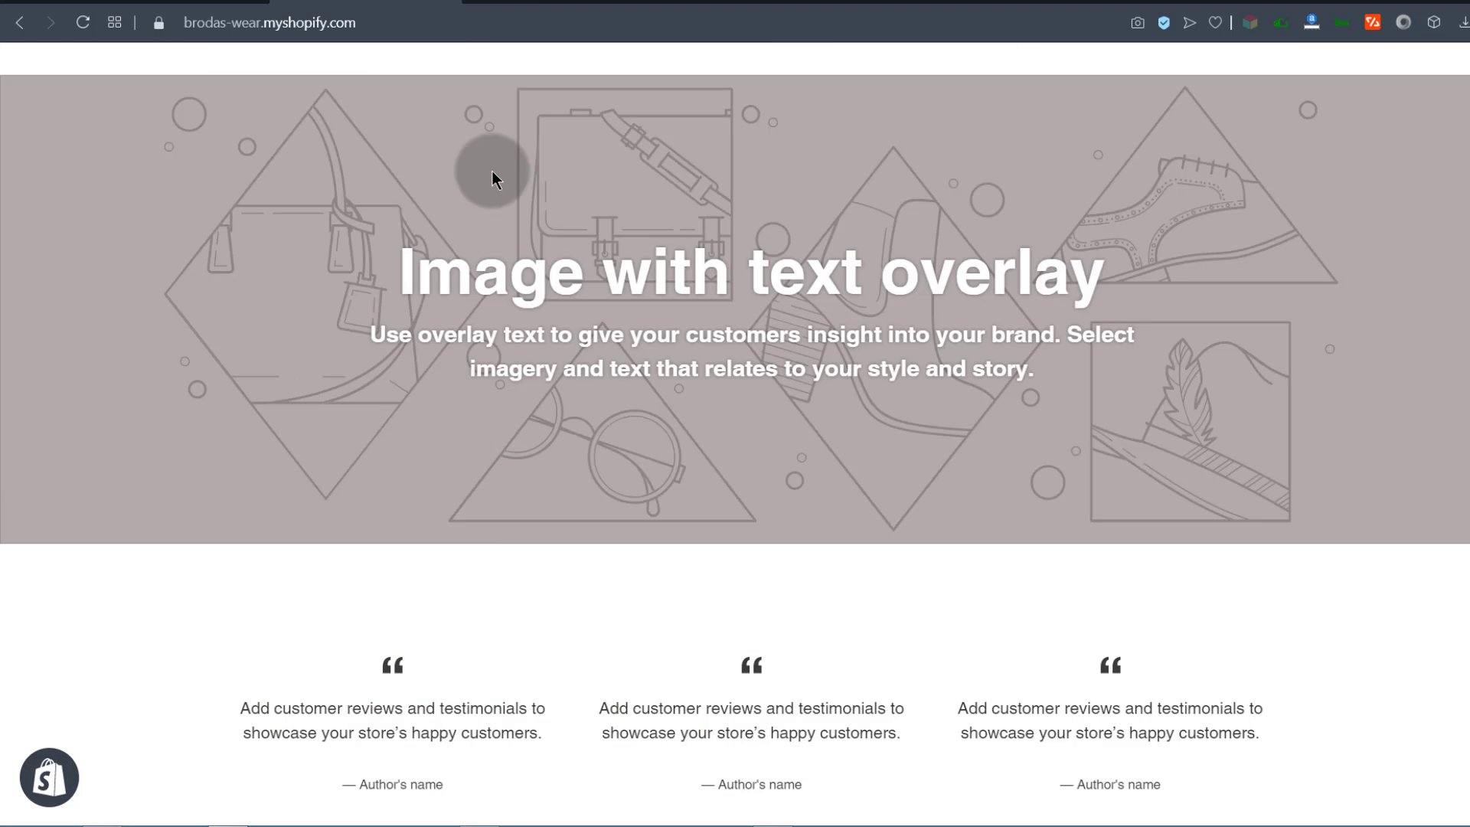
pyautogui.scroll(-10, 552, 453)
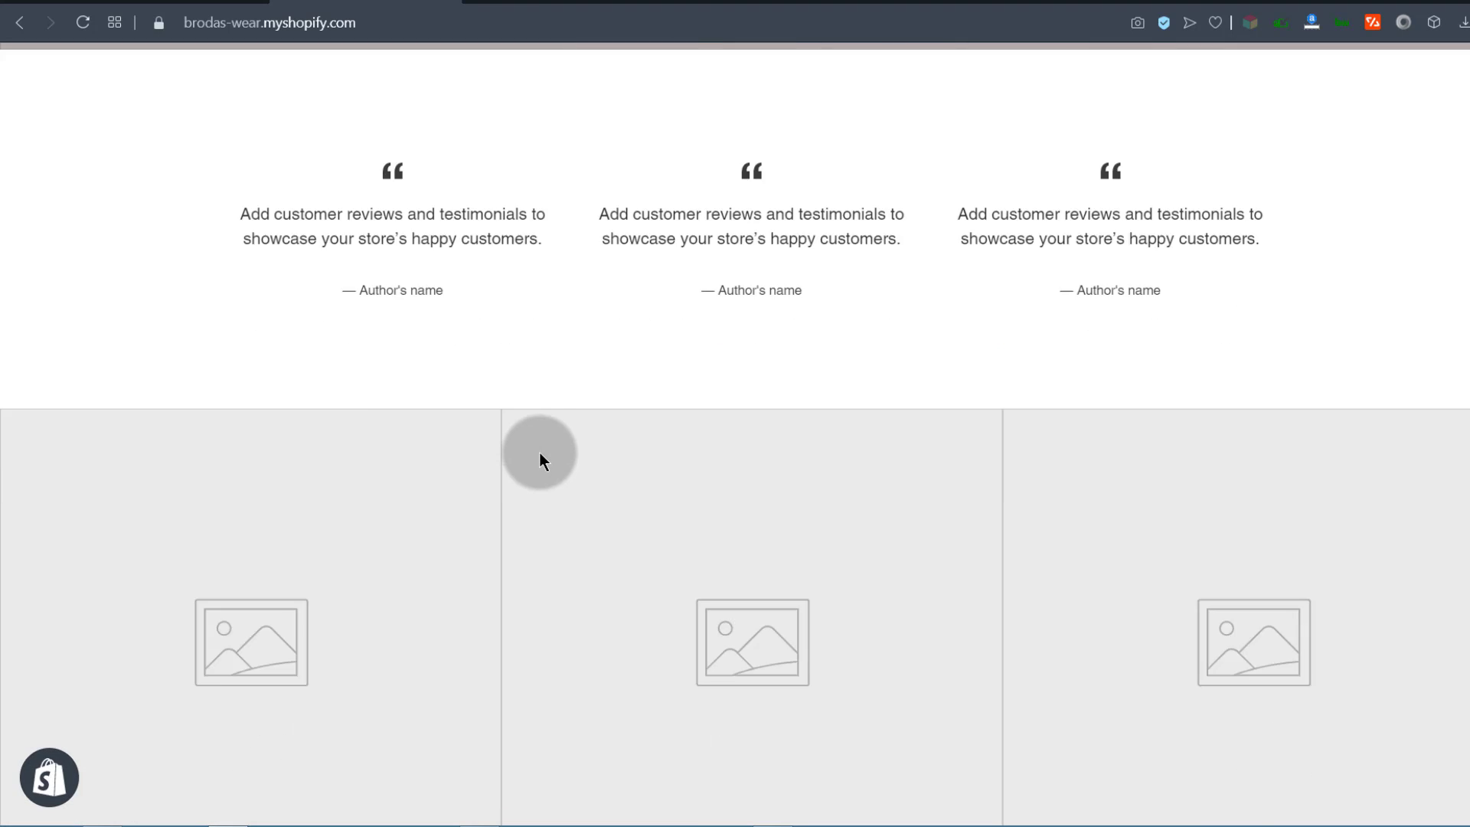
pyautogui.scroll(20, 476, 505)
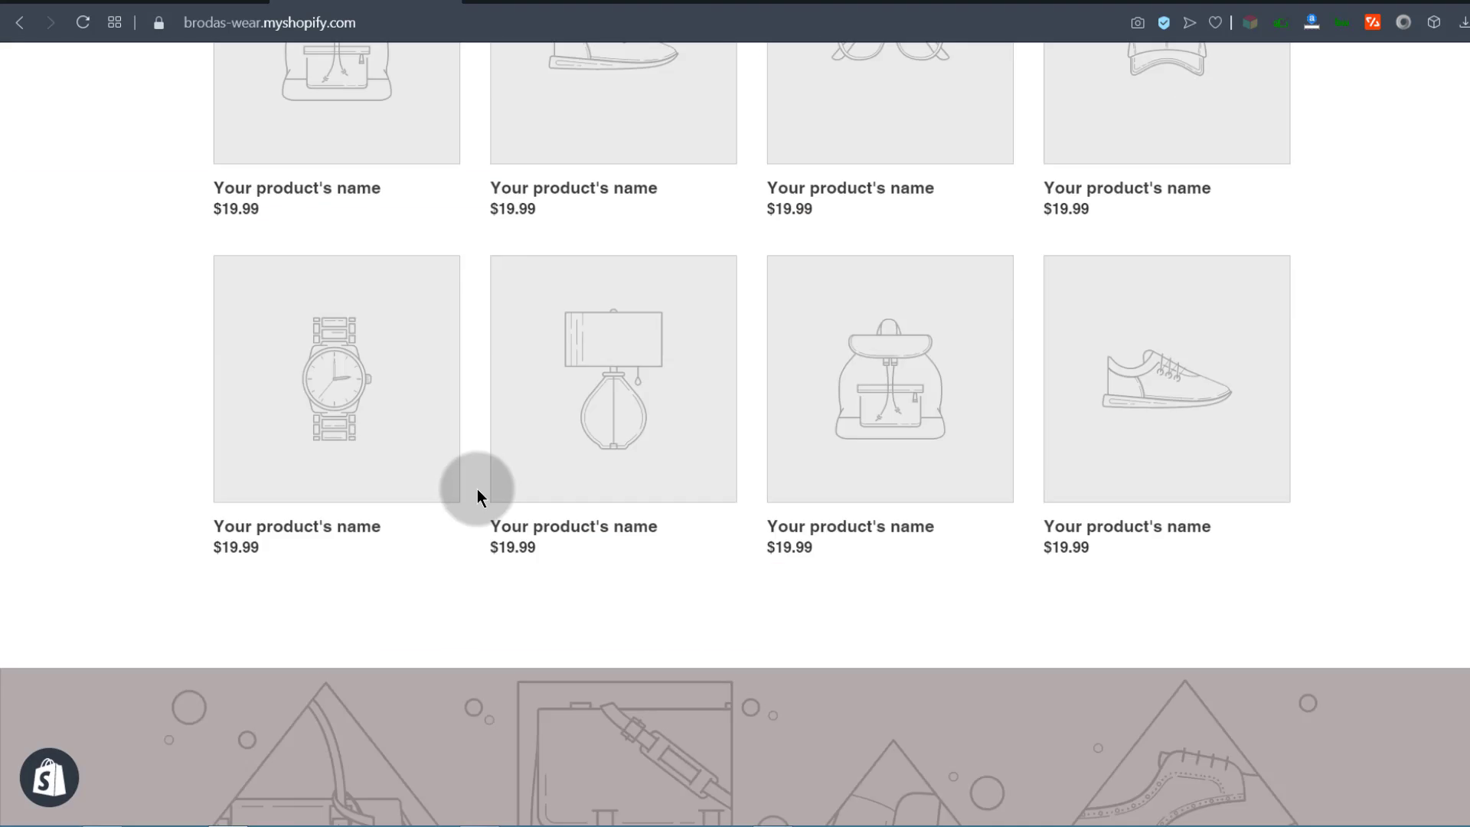